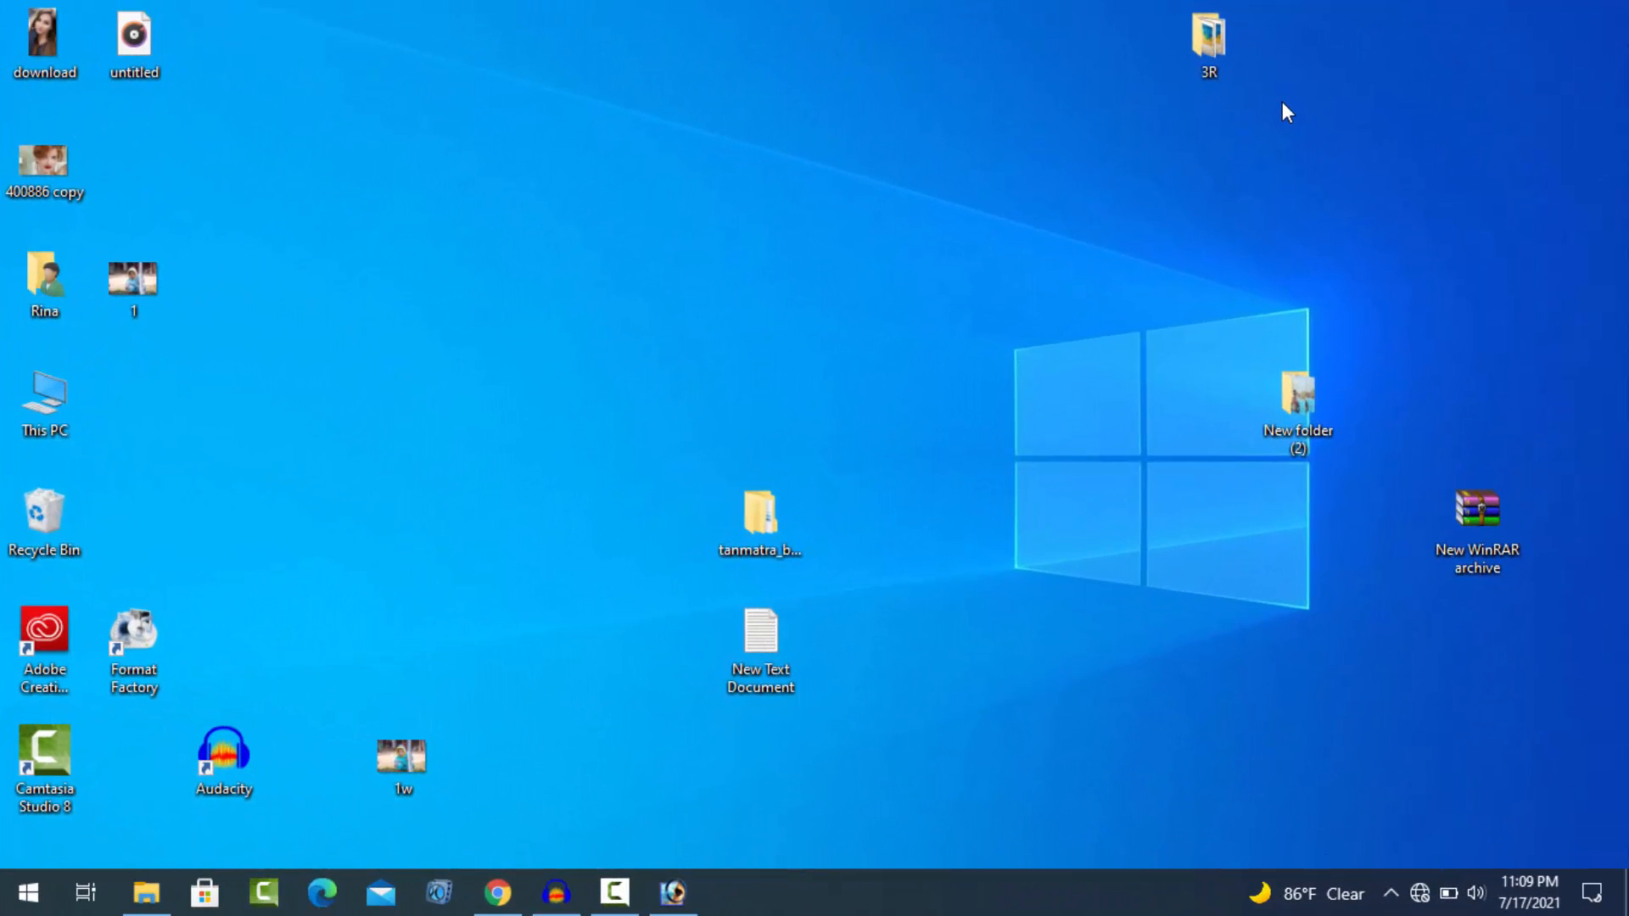
Open the frame file 01.psd from the 3R folder on the desktop in Photoshop, and bring its whole window into view.
double_click(1206, 58)
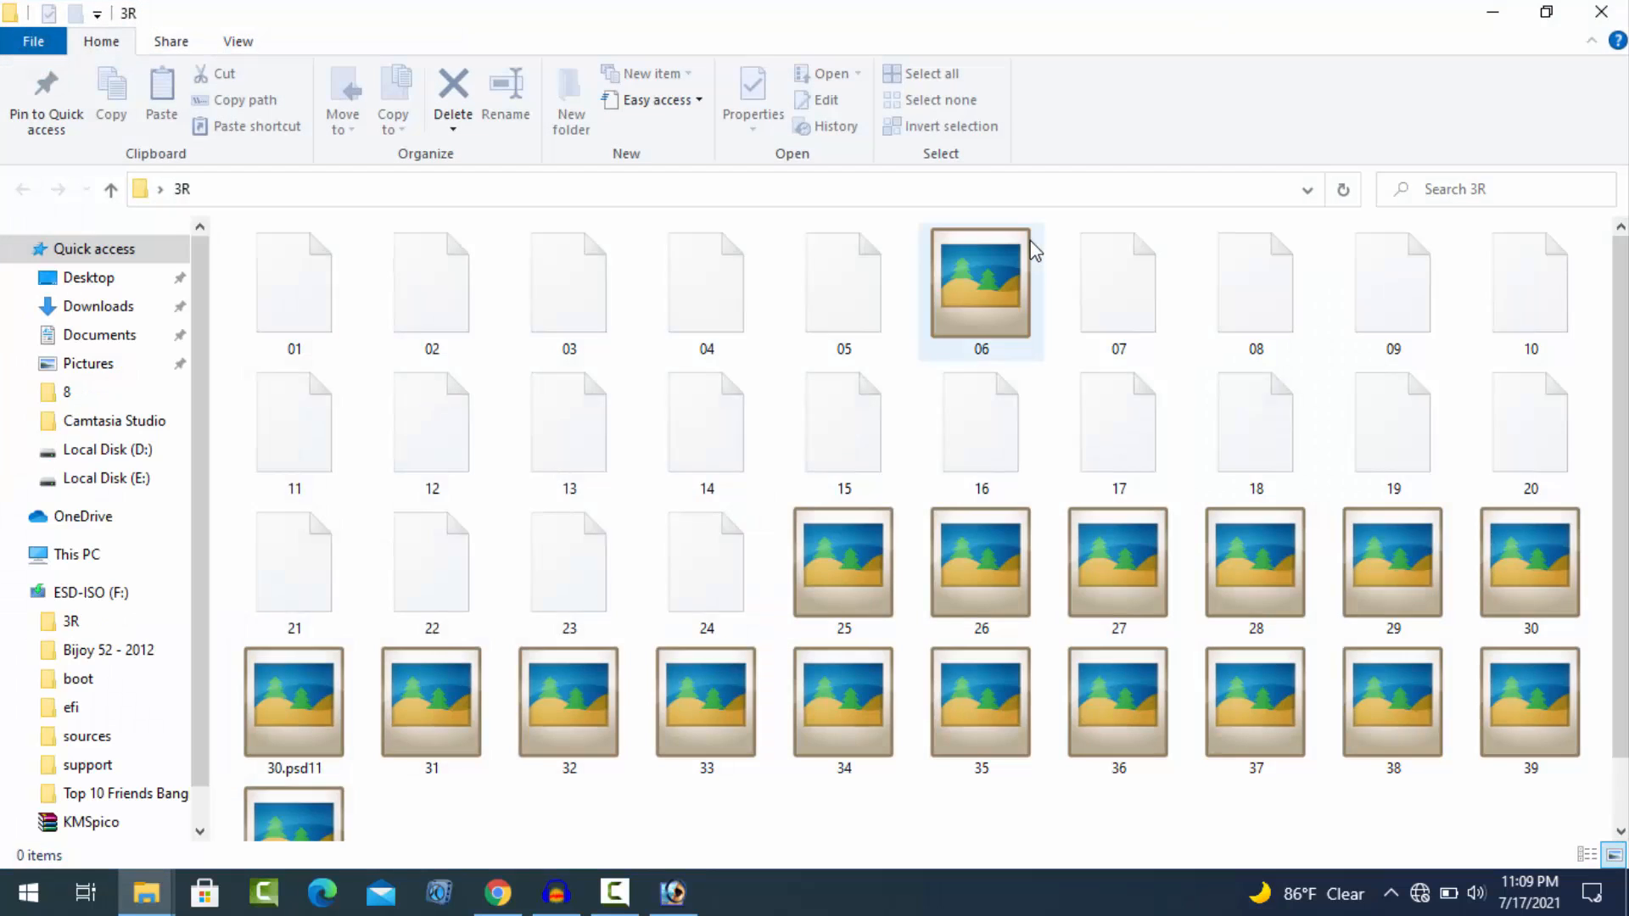
scroll(800, 611, down, 1)
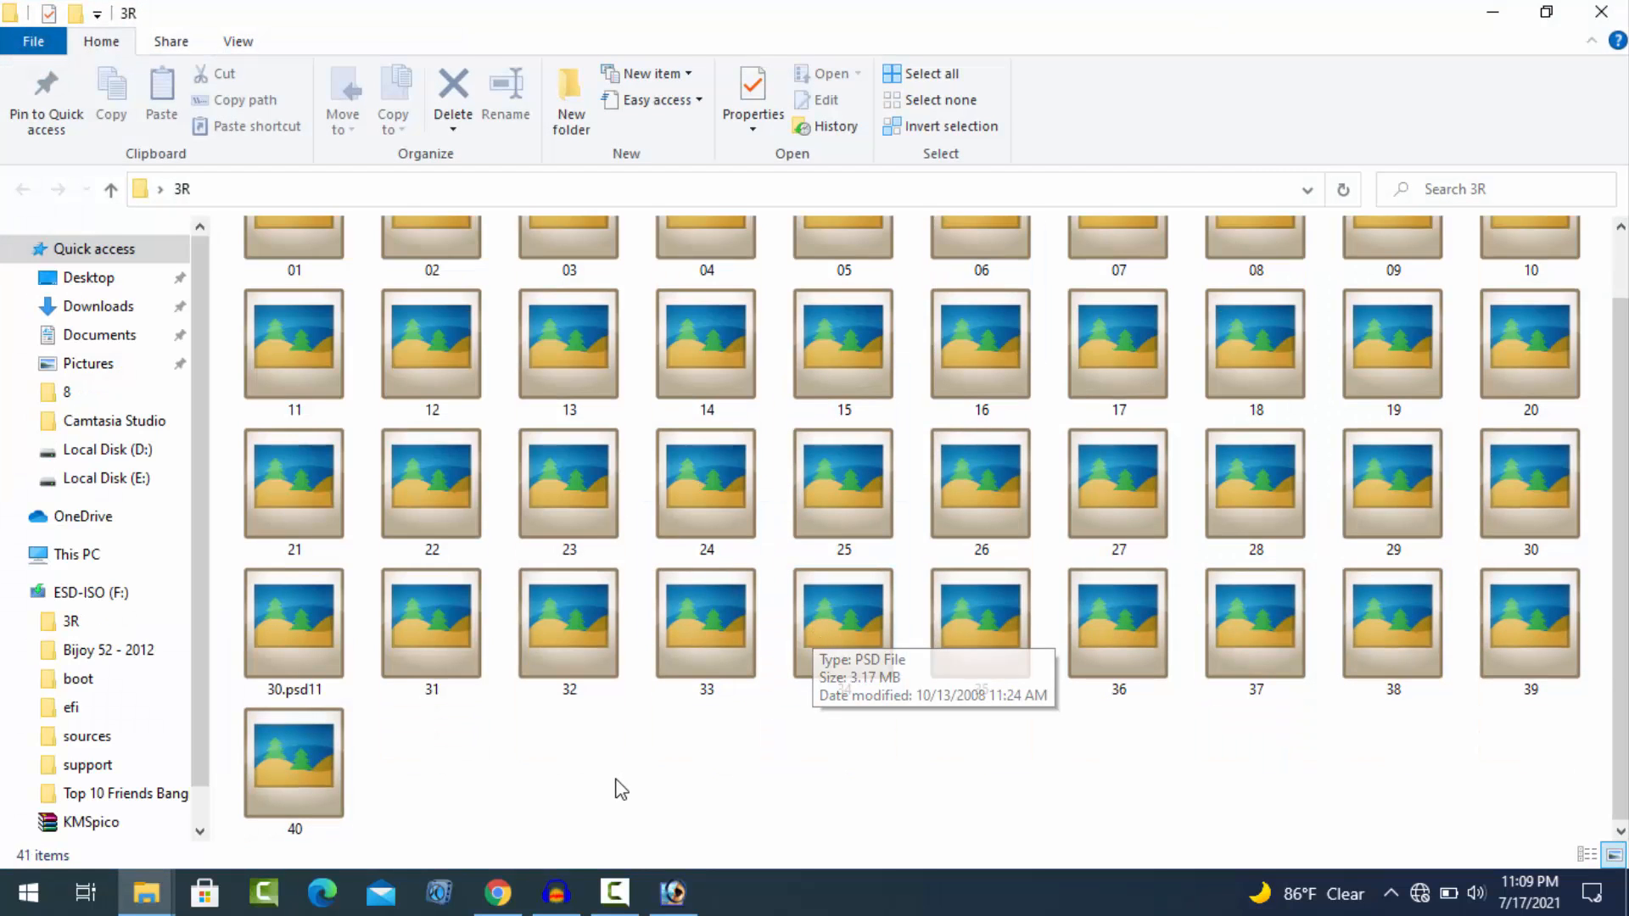
scroll(635, 774, up, 1)
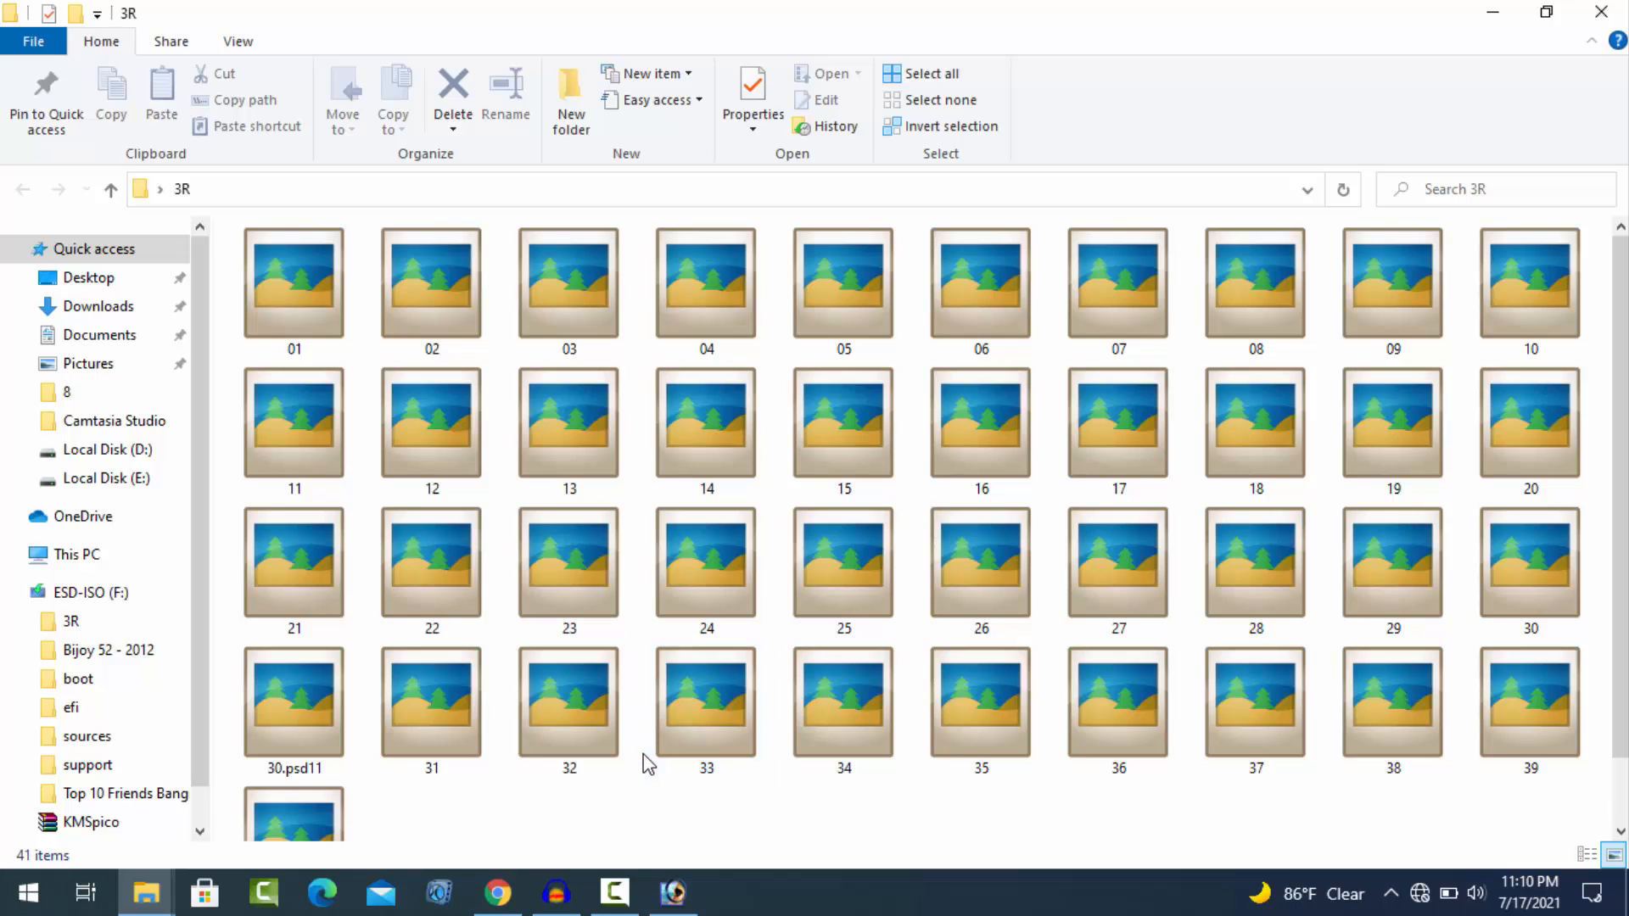
double_click(290, 278)
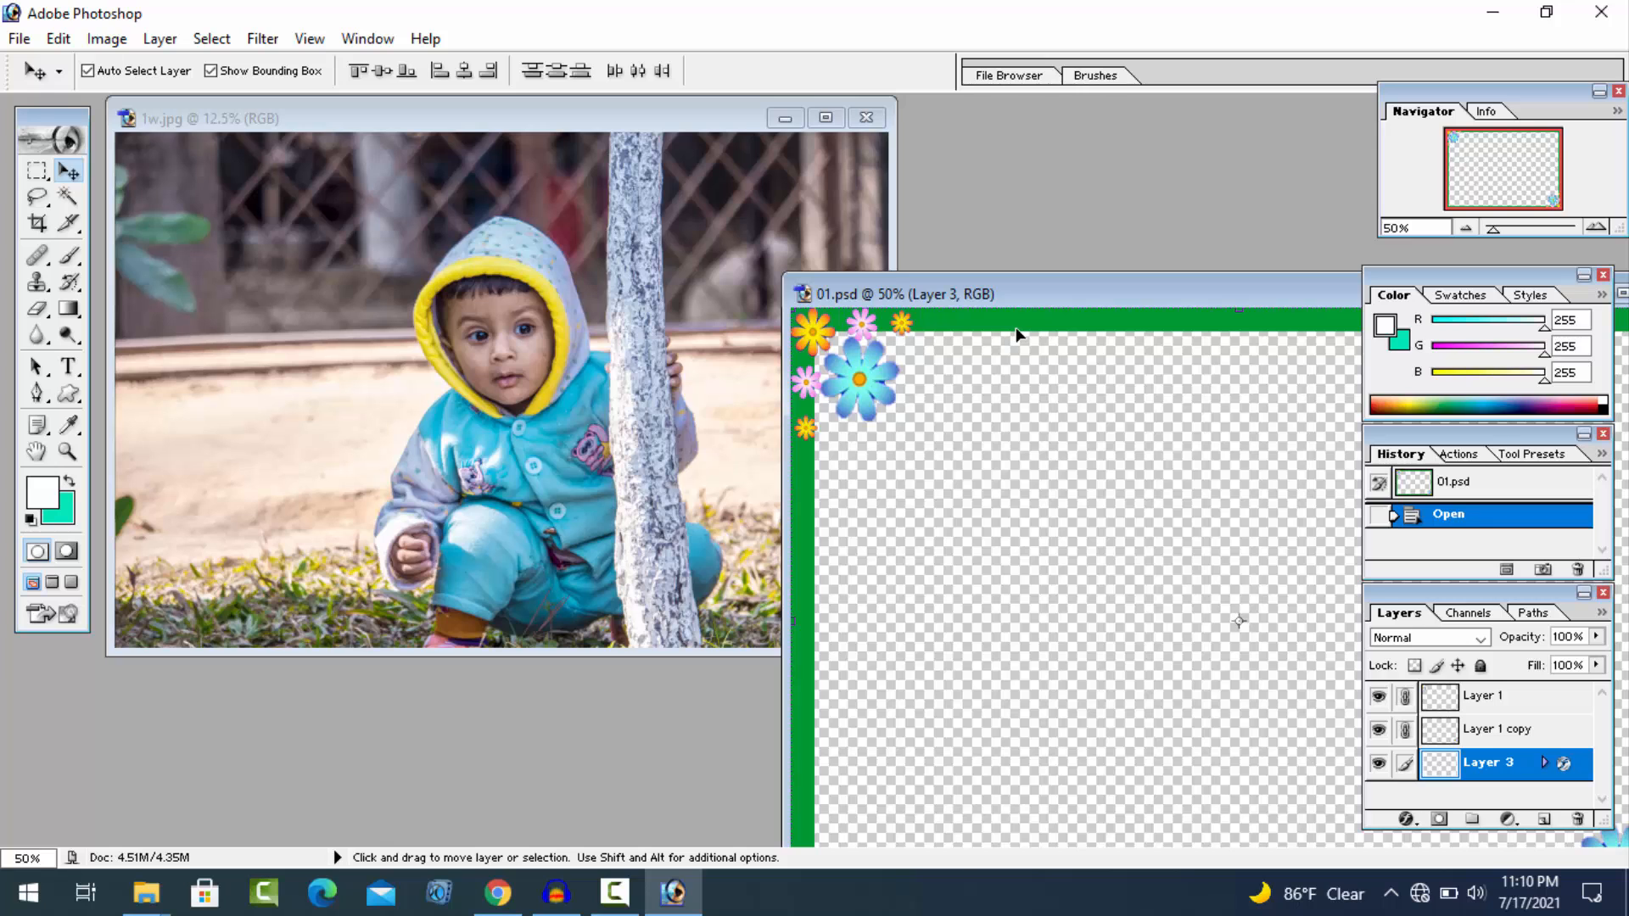
drag(1025, 303, 367, 189)
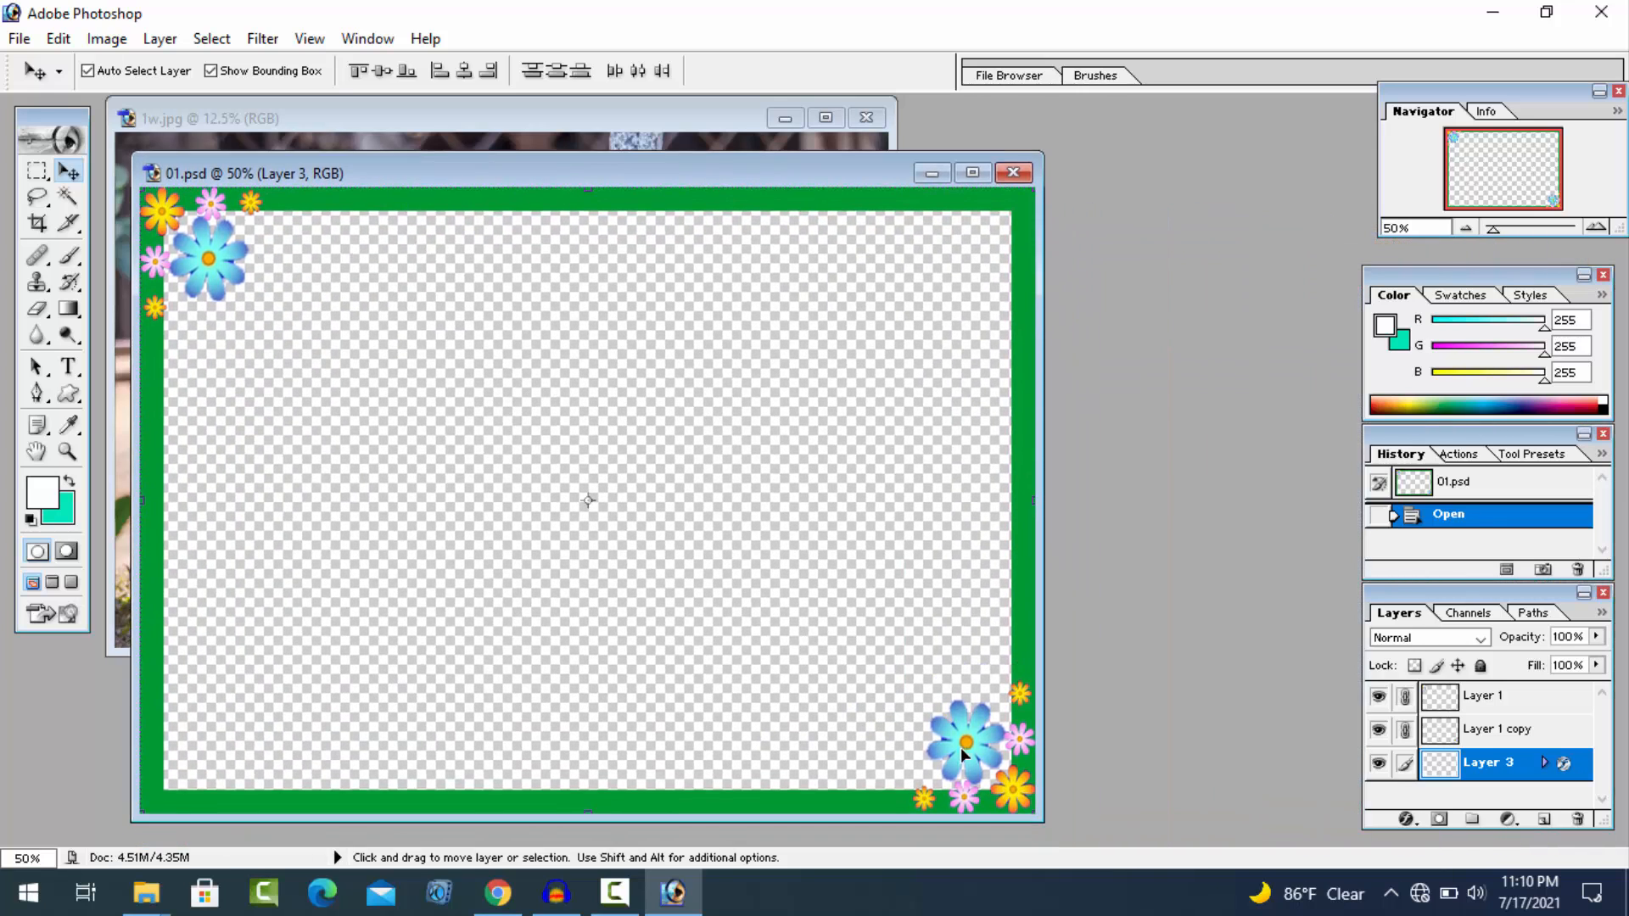
Delete the corner flower layers Layer 1 copy and Layer 1 from 01.psd, and undo both deletions.
click(973, 778)
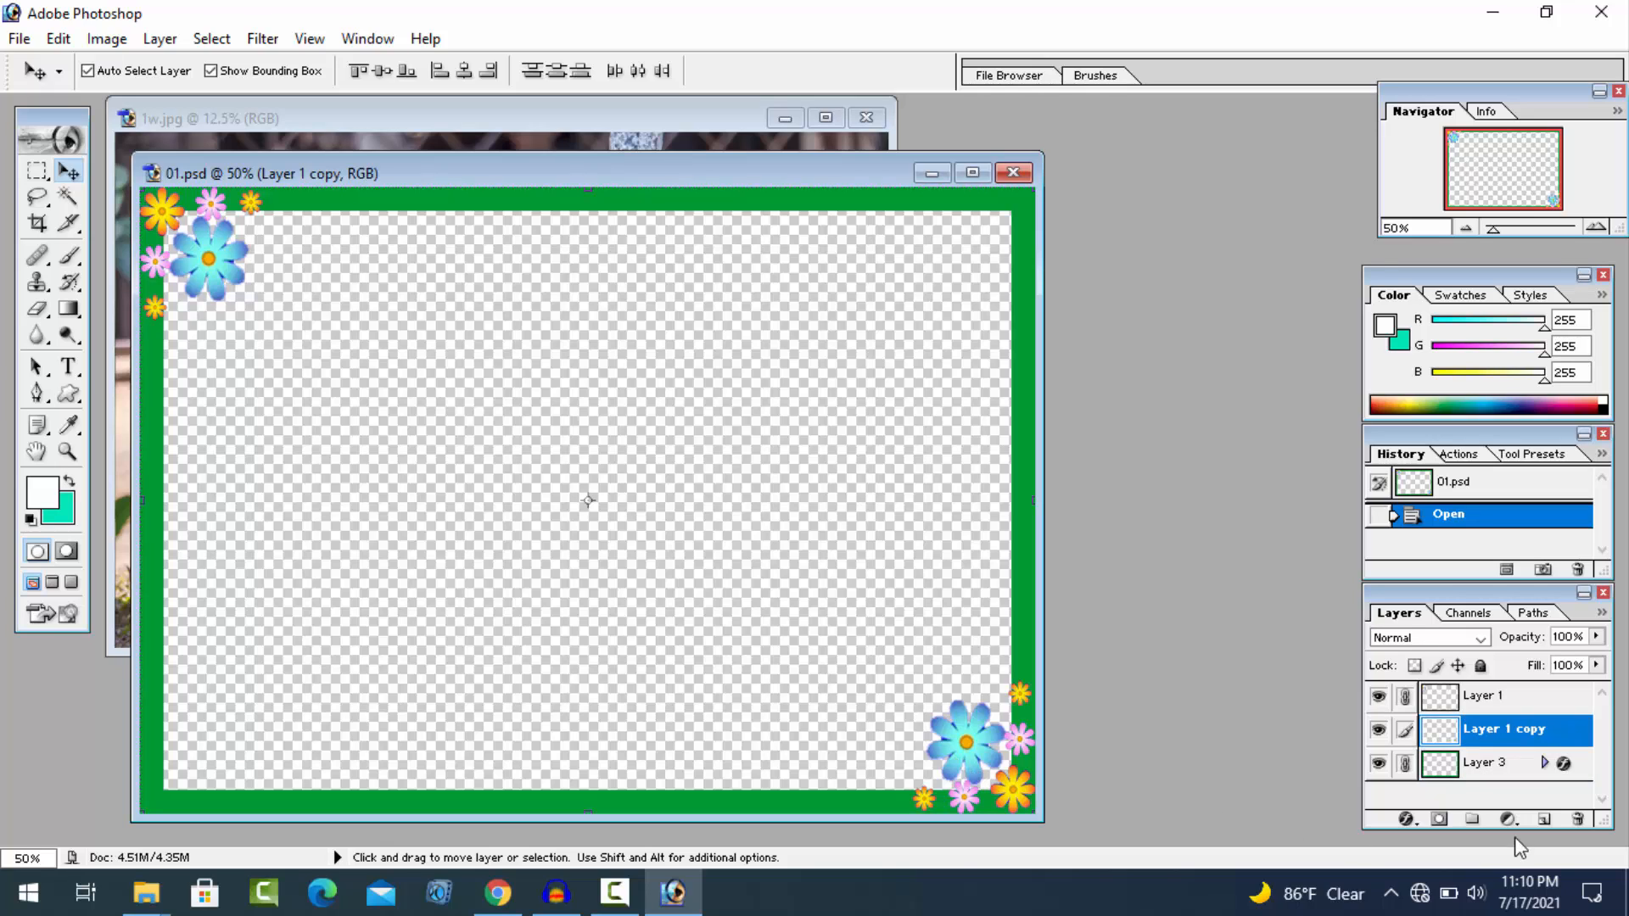
key(Delete)
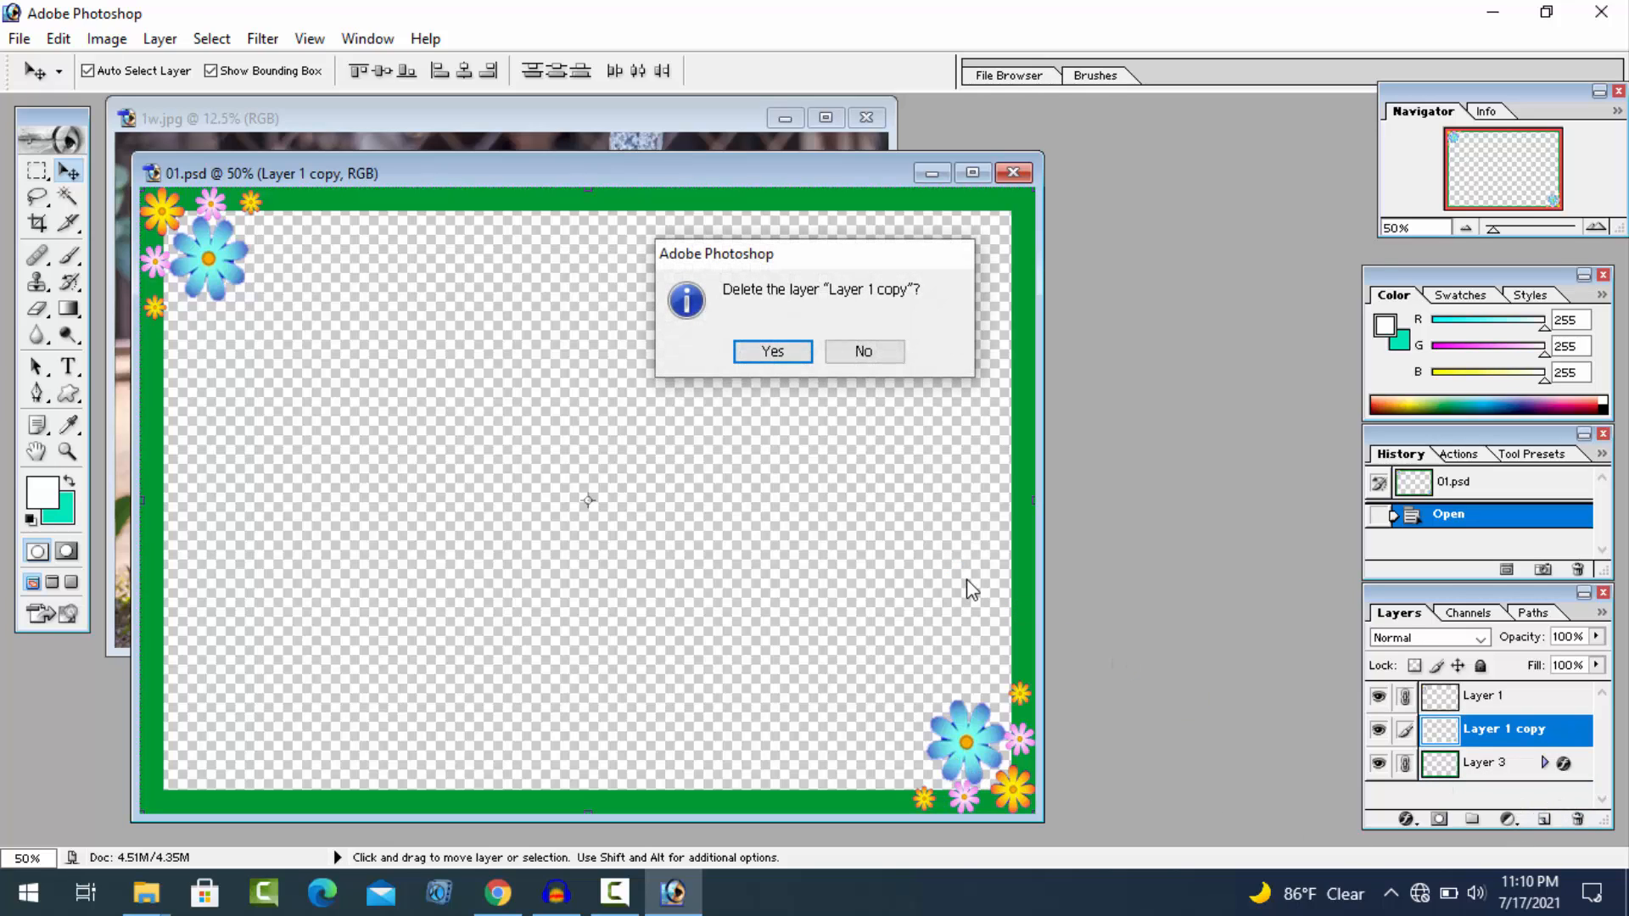
click(751, 348)
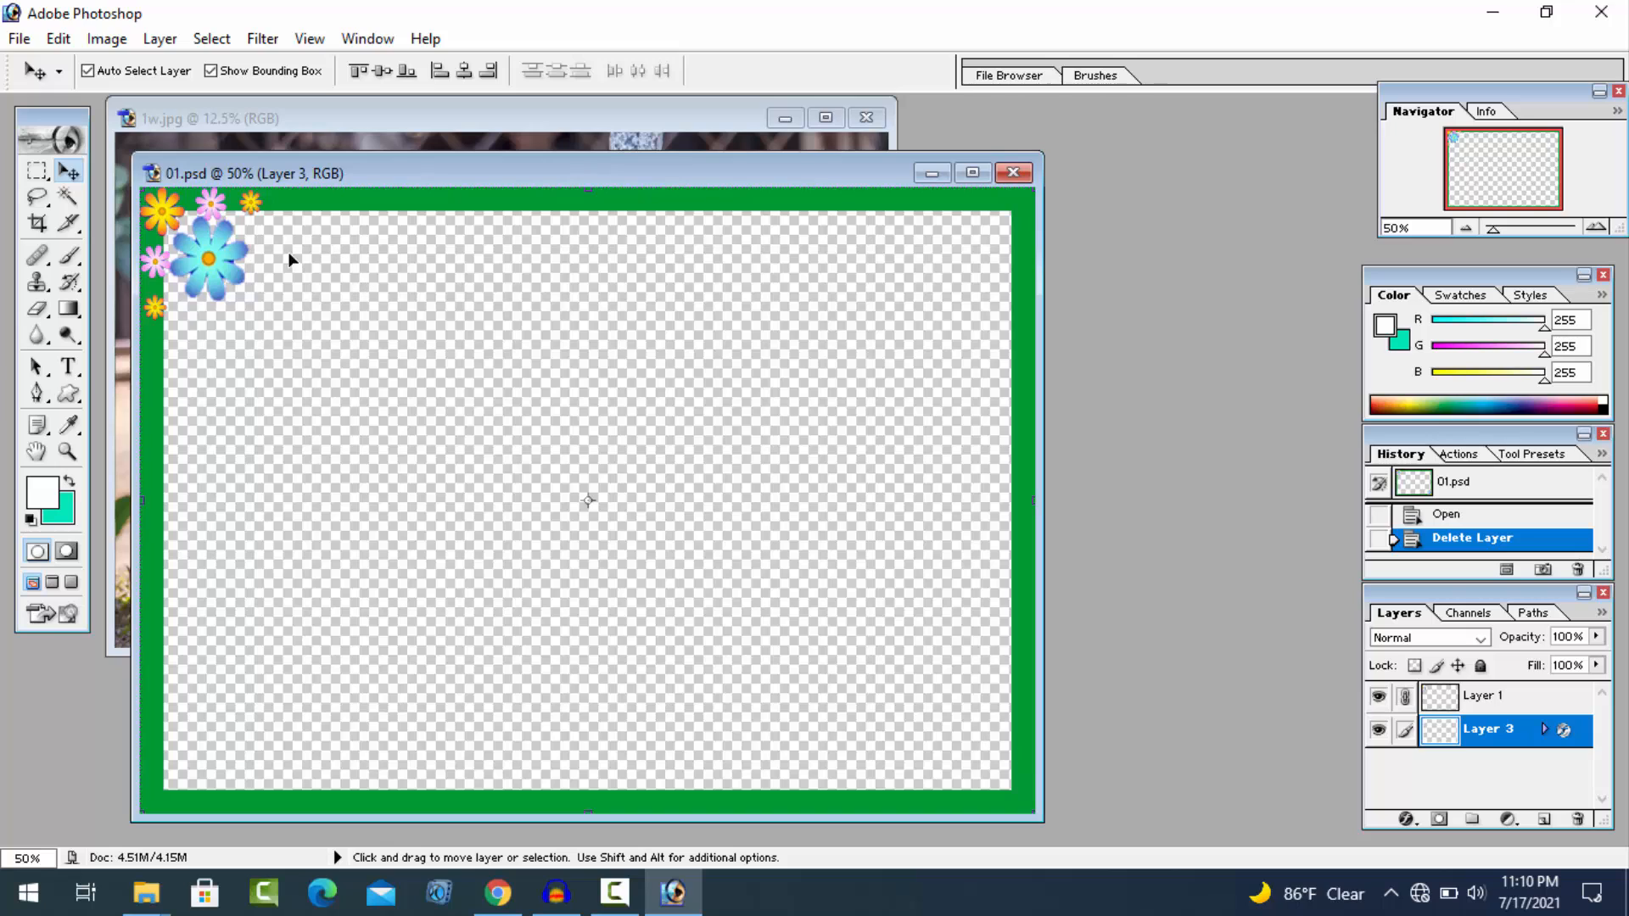
click(223, 273)
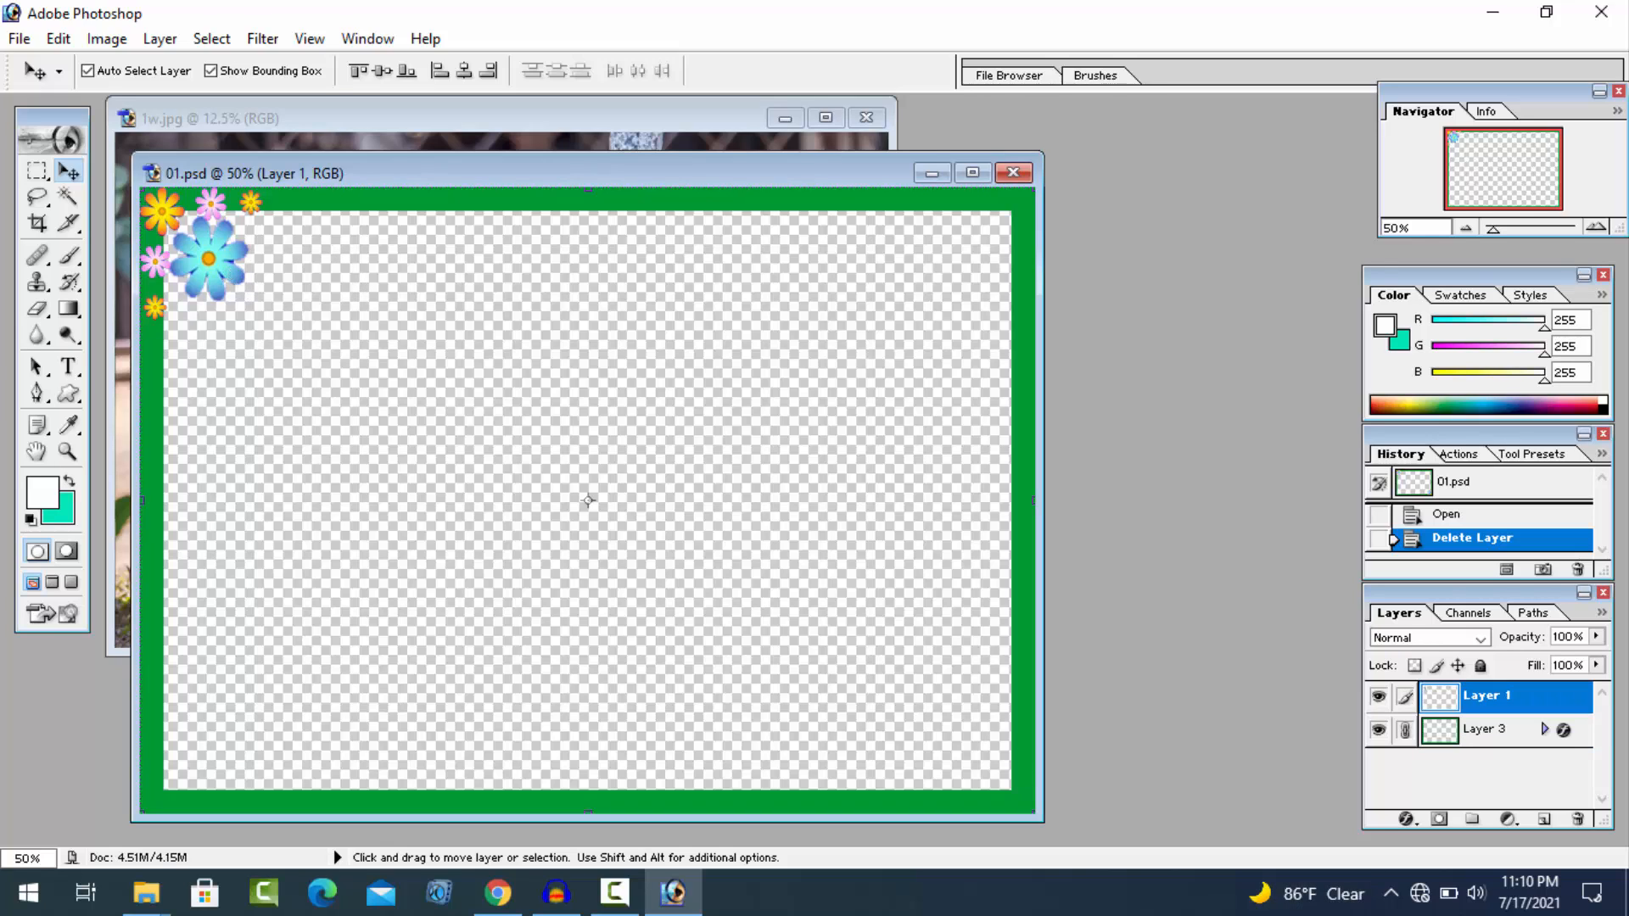
click(1578, 819)
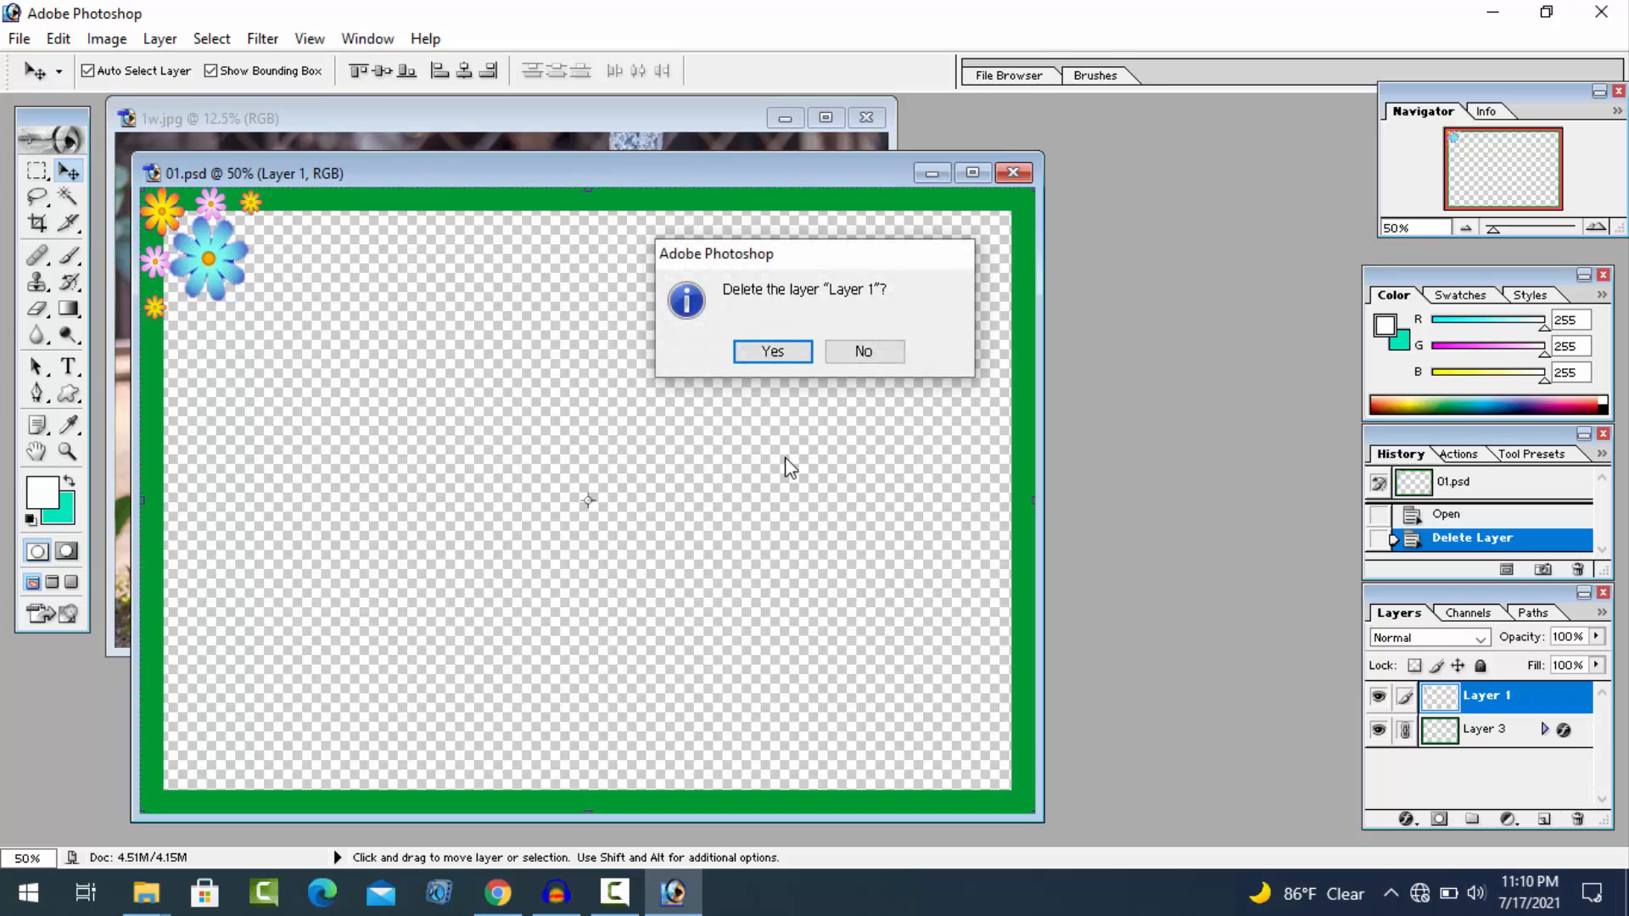
click(766, 351)
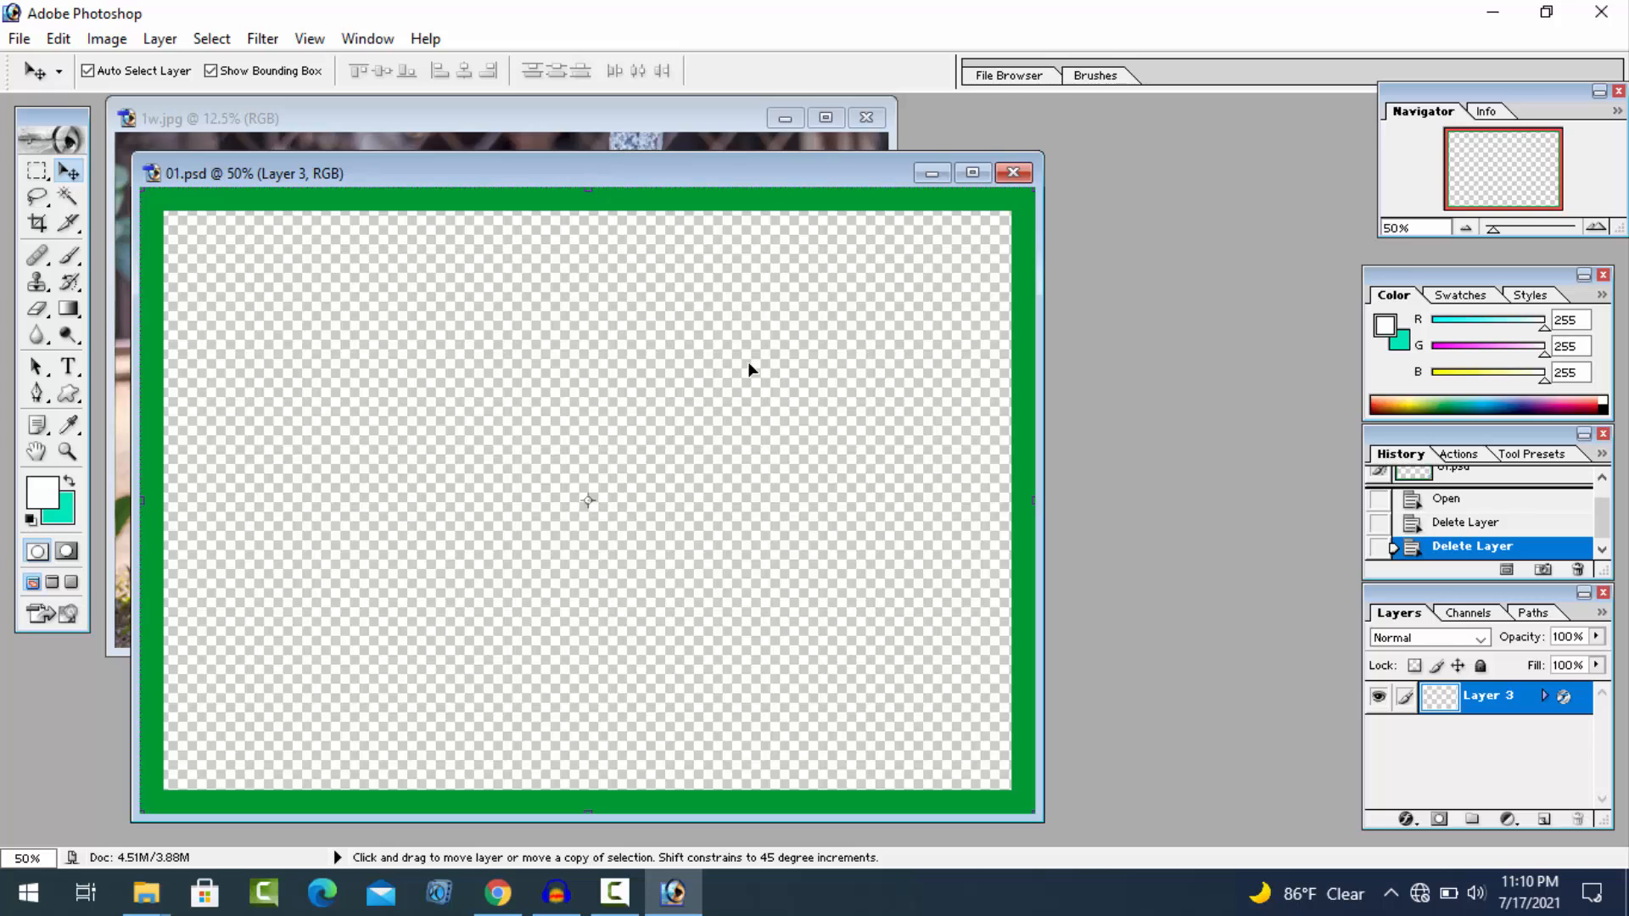
key(ctrl+alt+z)
key(ctrl+alt+z)
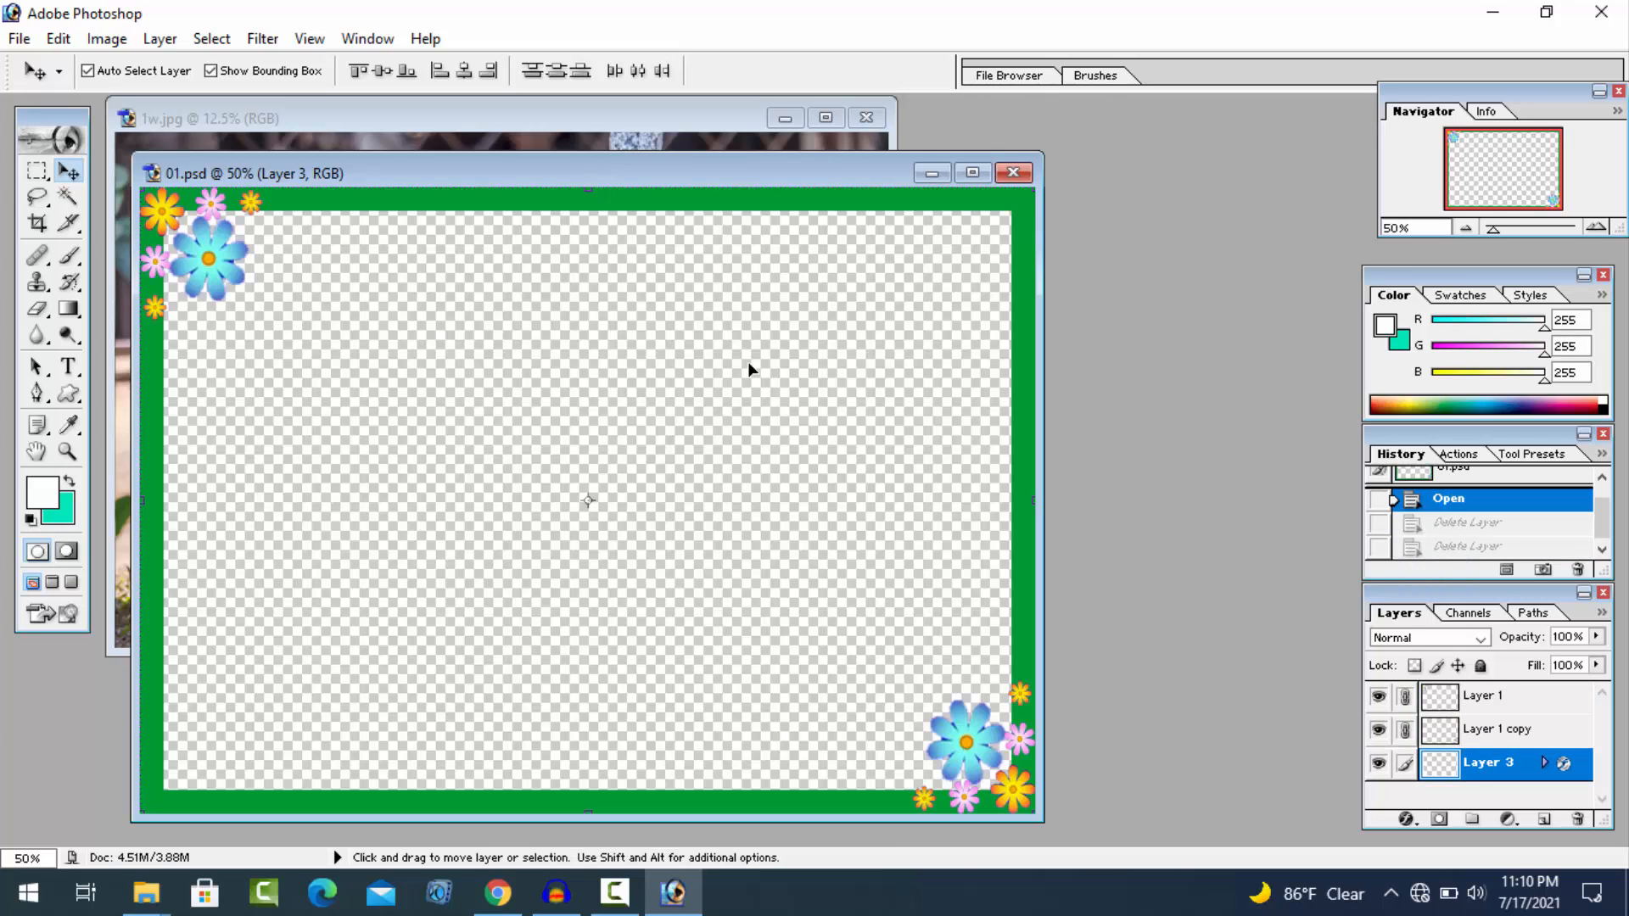
Place 01.psd beside the photo 1w.jpg and copy the green frame with its linked flower layers into the photo.
drag(688, 170, 1303, 213)
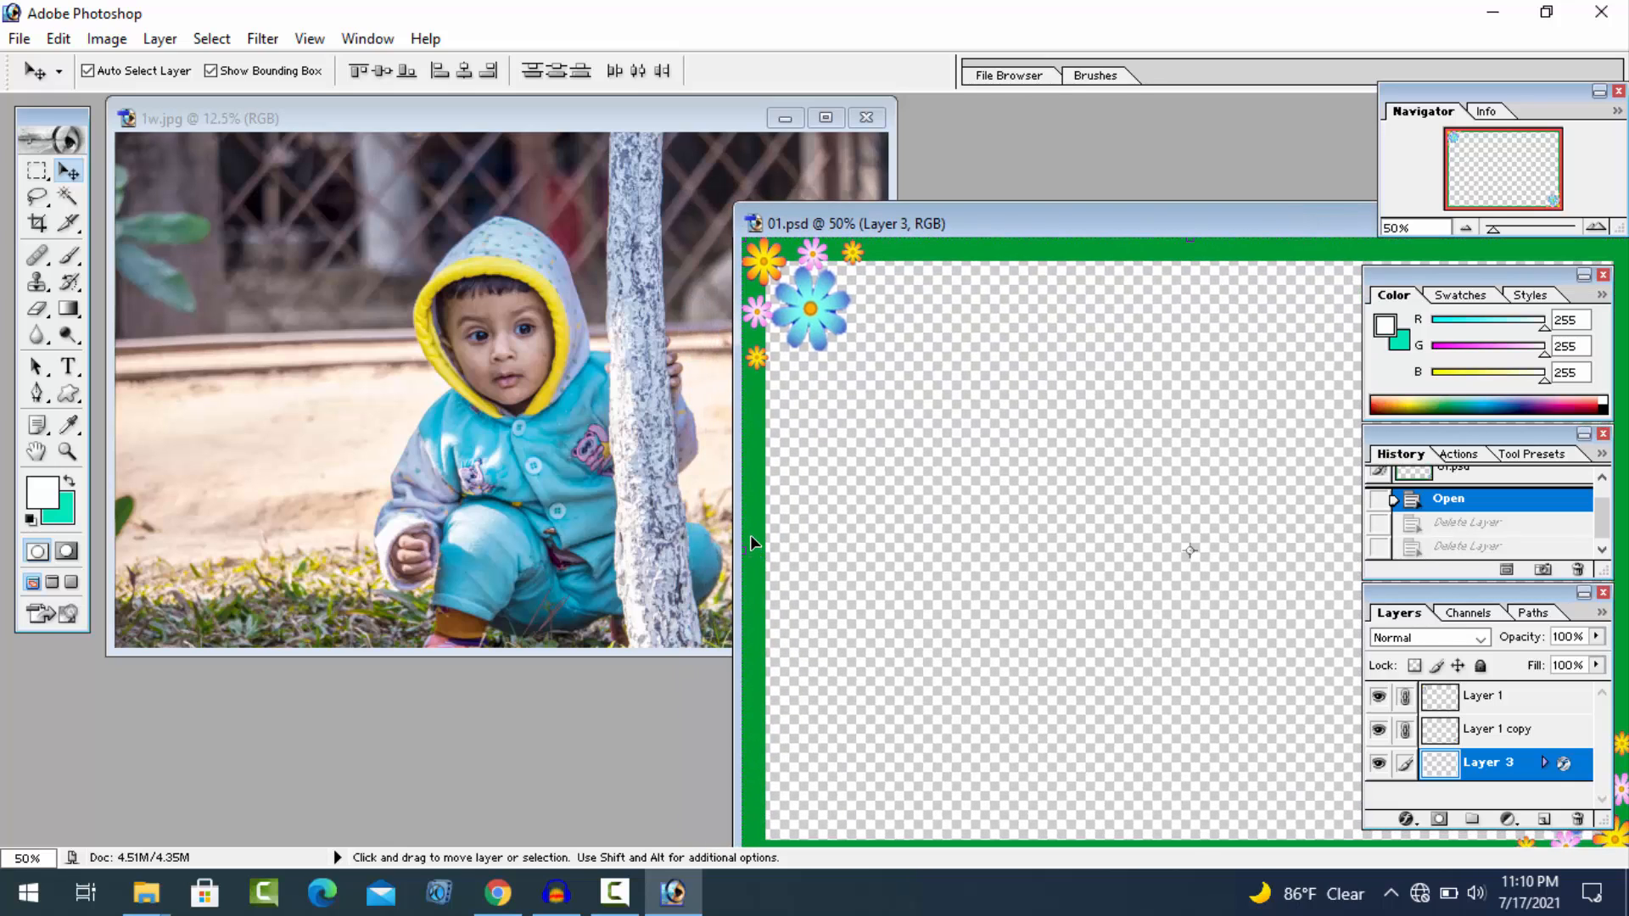
click(721, 543)
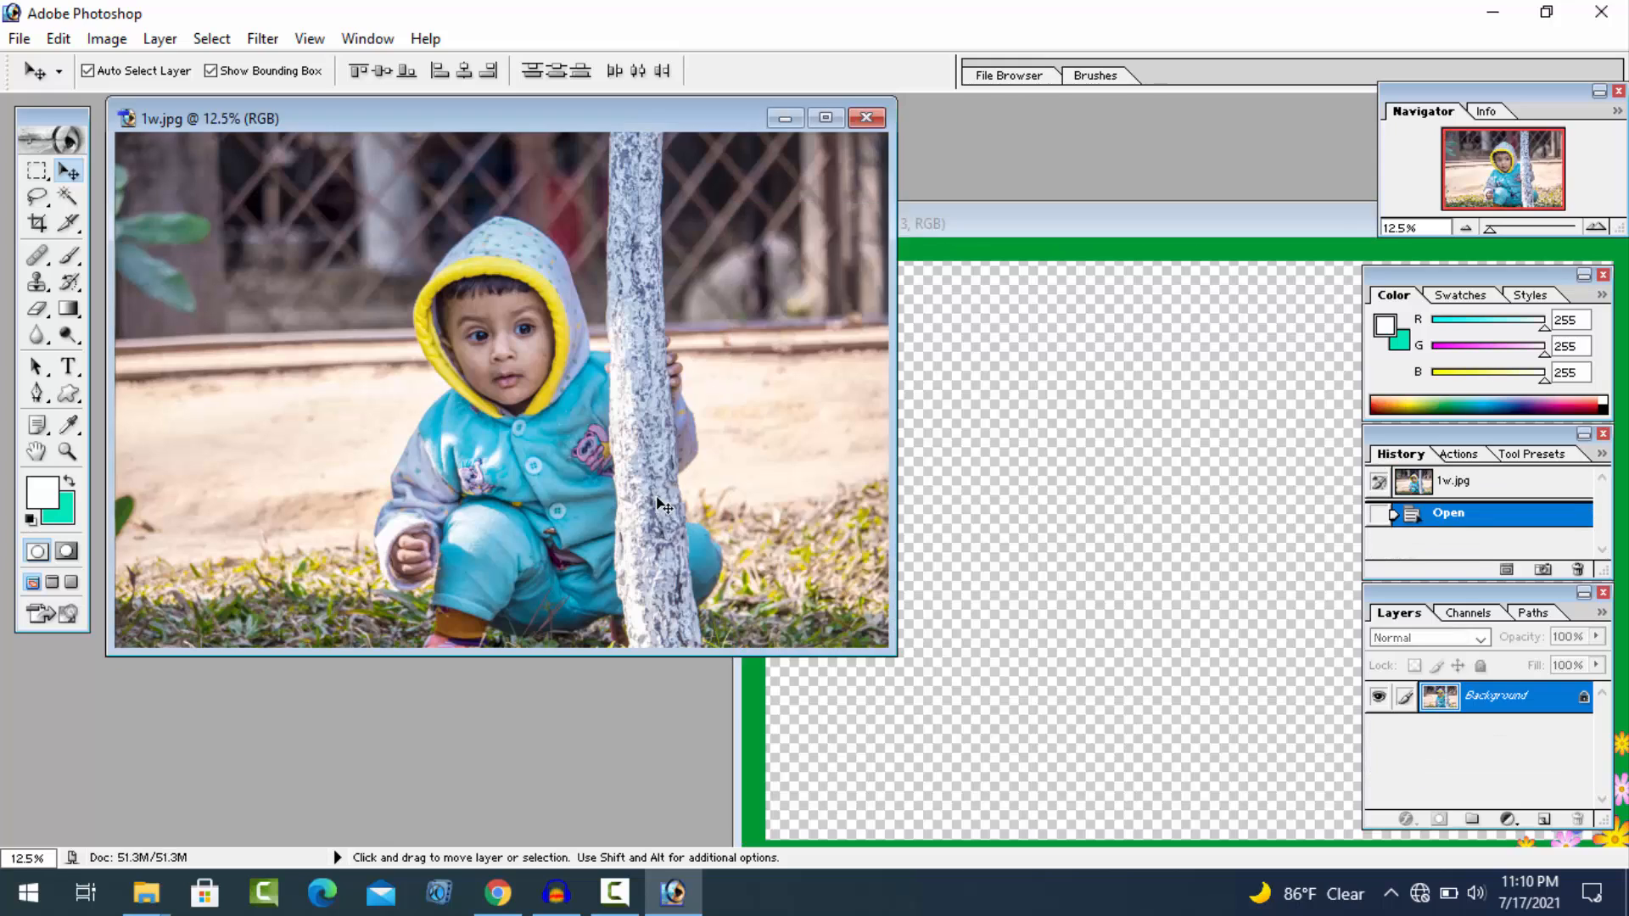
click(761, 638)
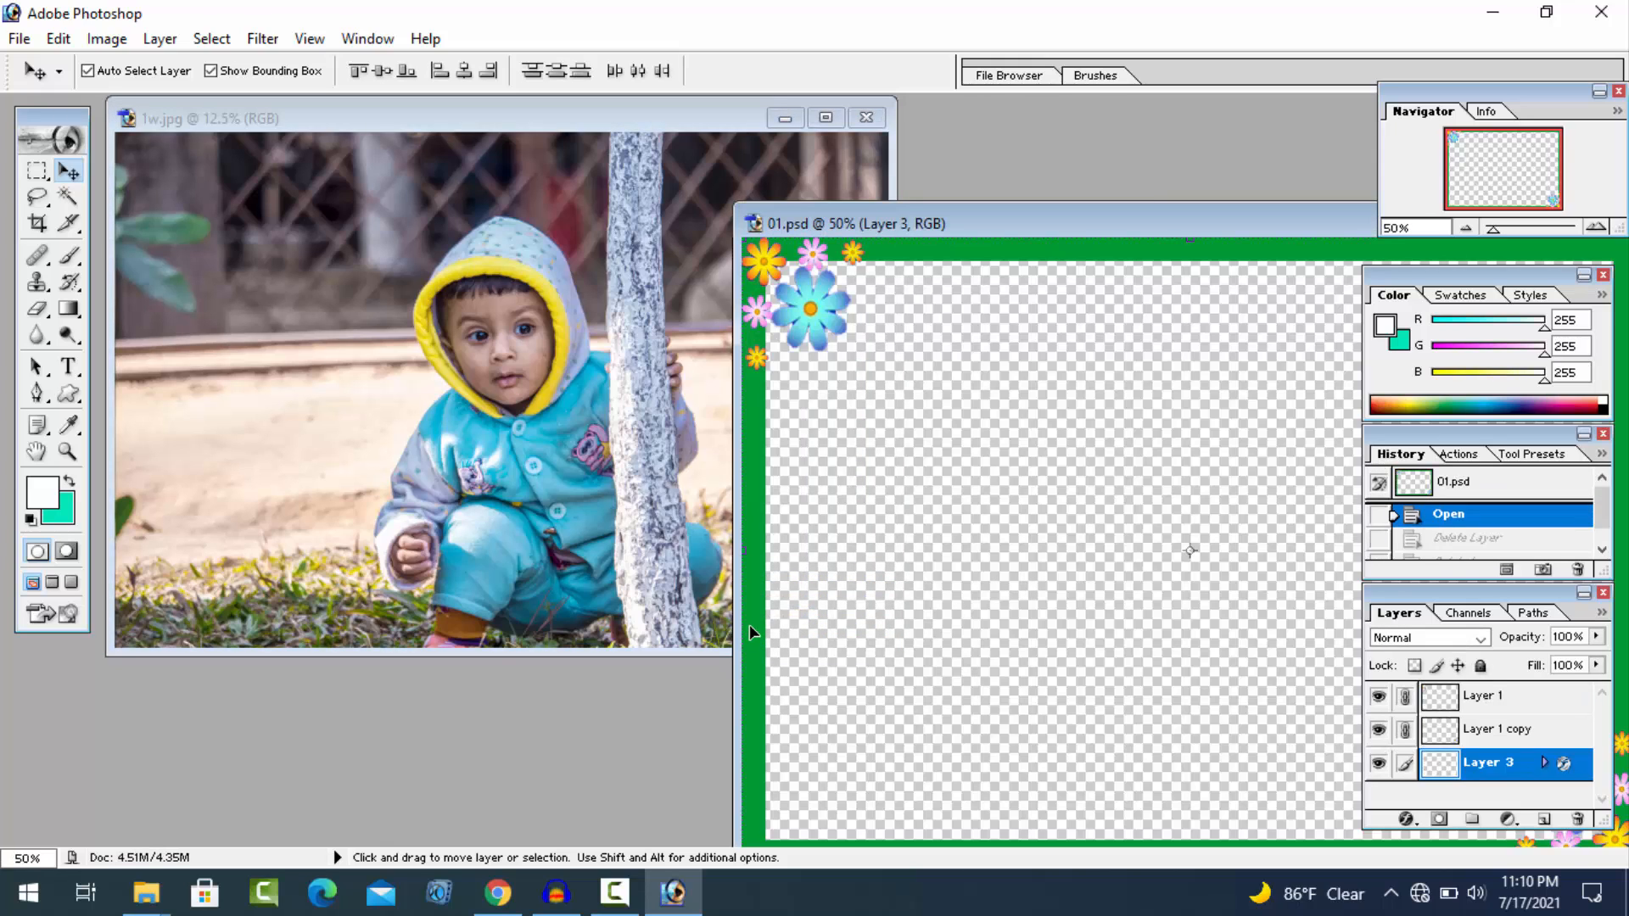
drag(753, 633, 339, 408)
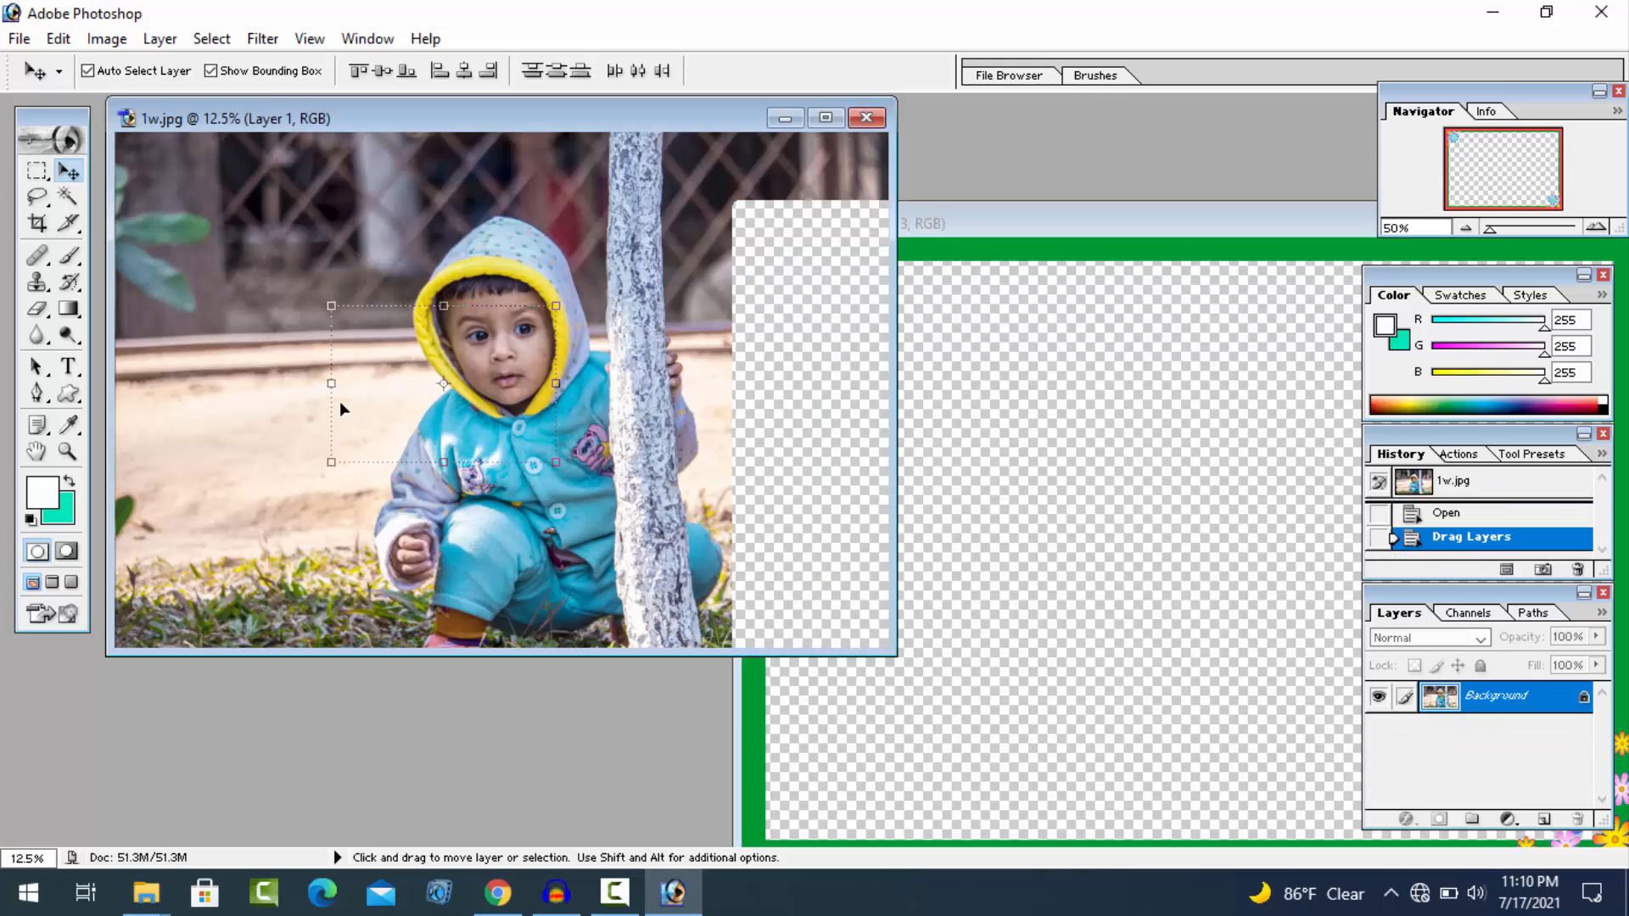
Maximize 1w.jpg, align the green frame with the photo's top-left corner and stretch it to 345.6% width and 329.1% height to cover the photo.
click(825, 119)
drag(683, 399, 468, 225)
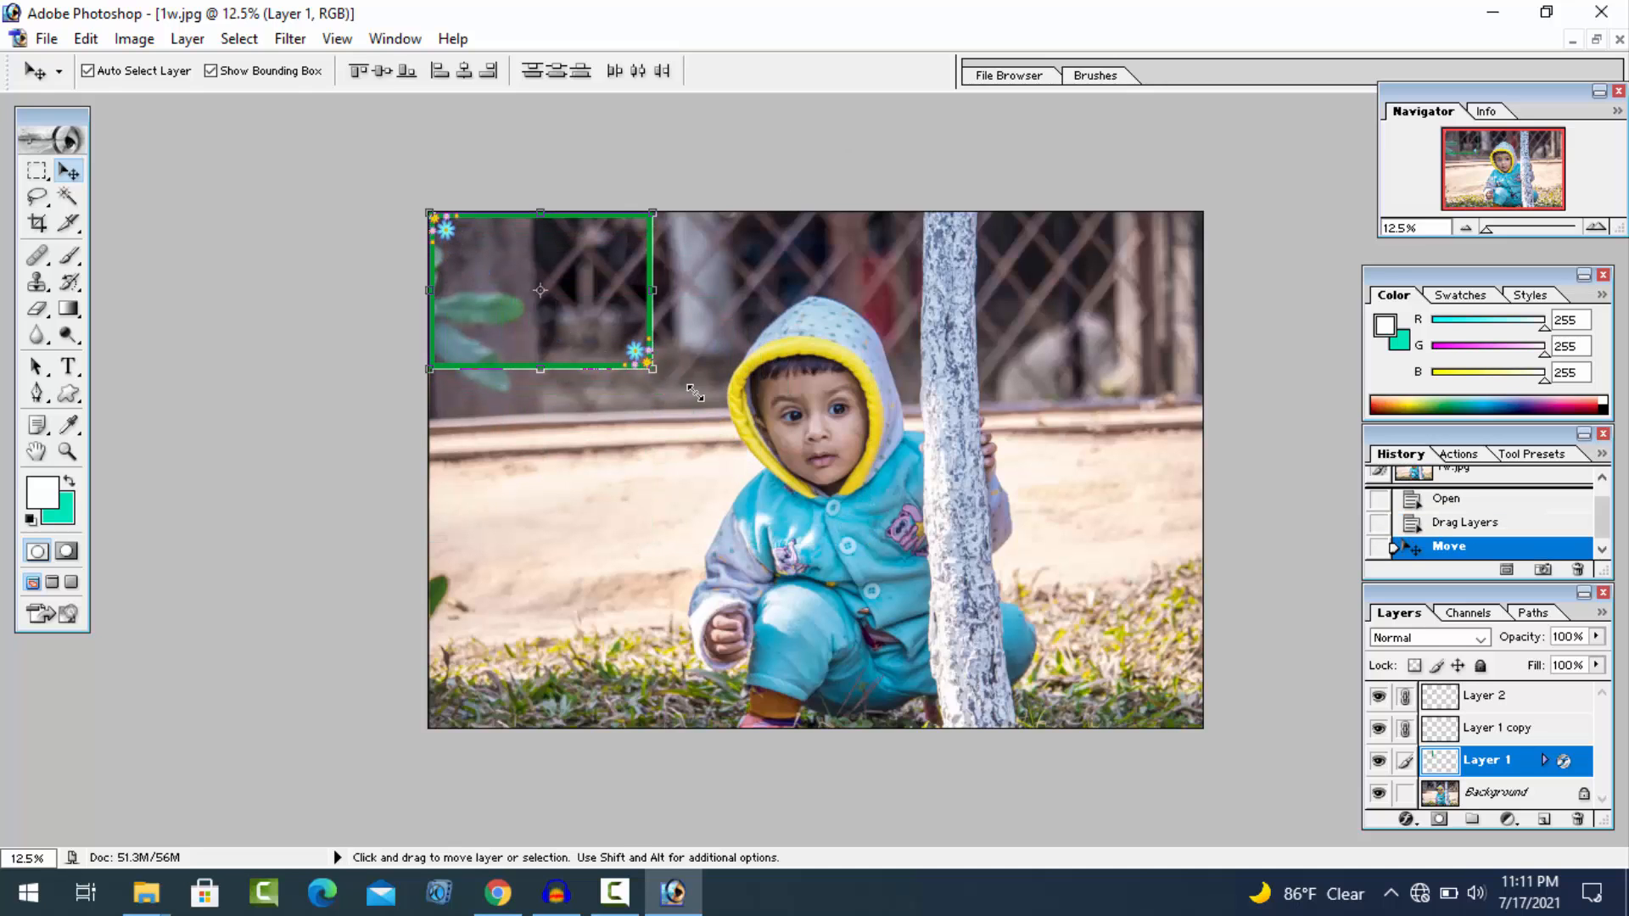
drag(650, 371, 1204, 728)
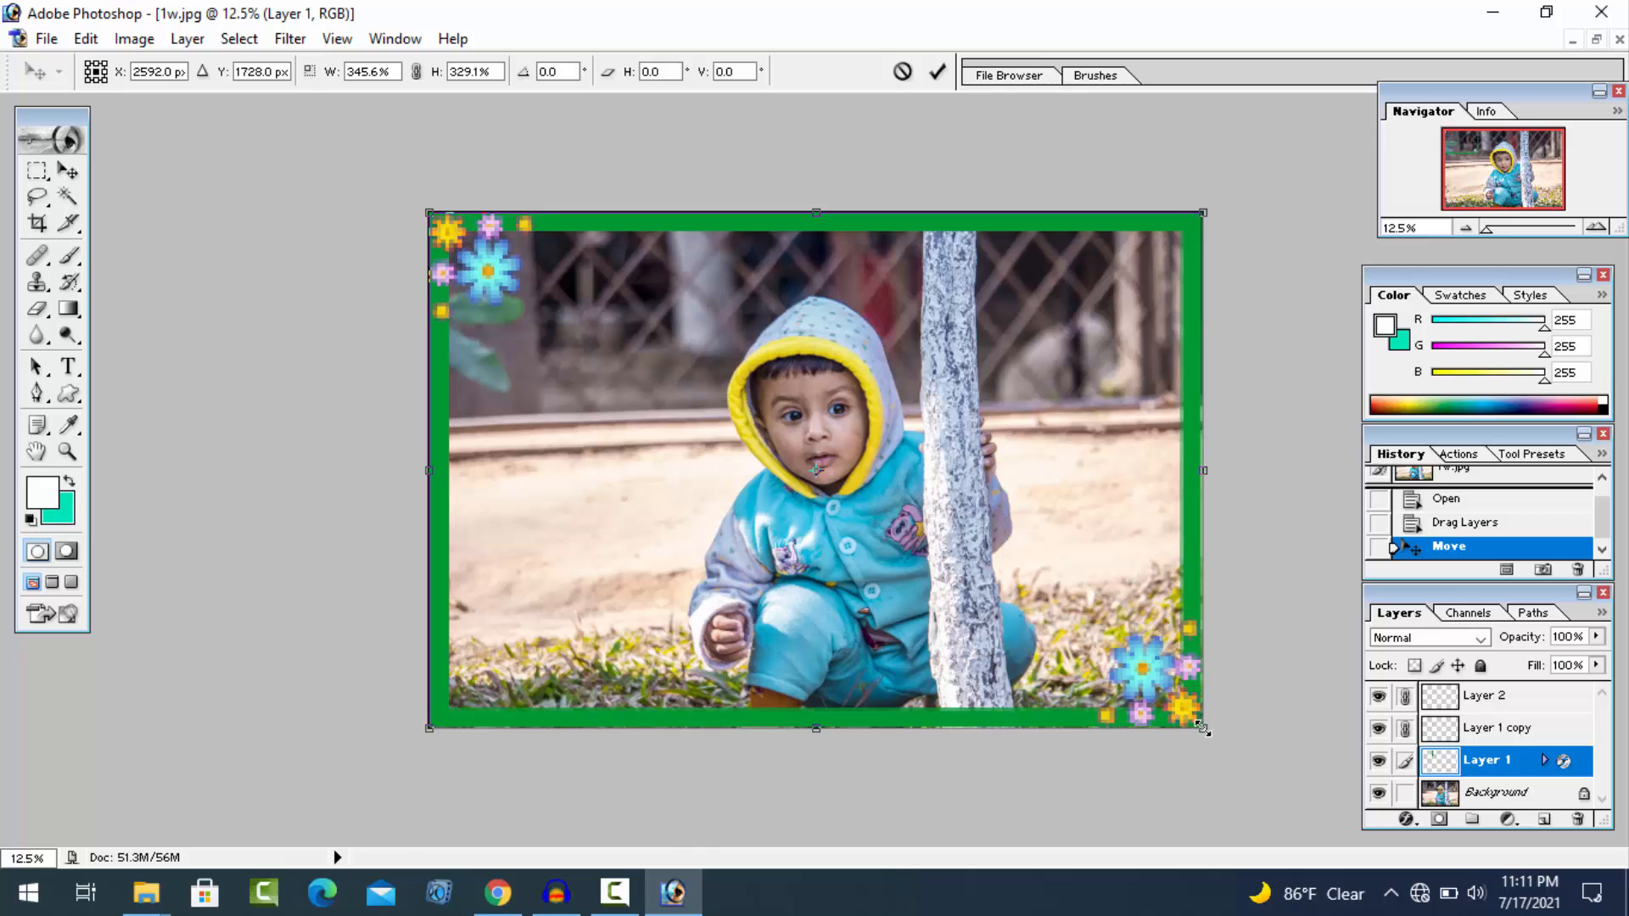
click(936, 73)
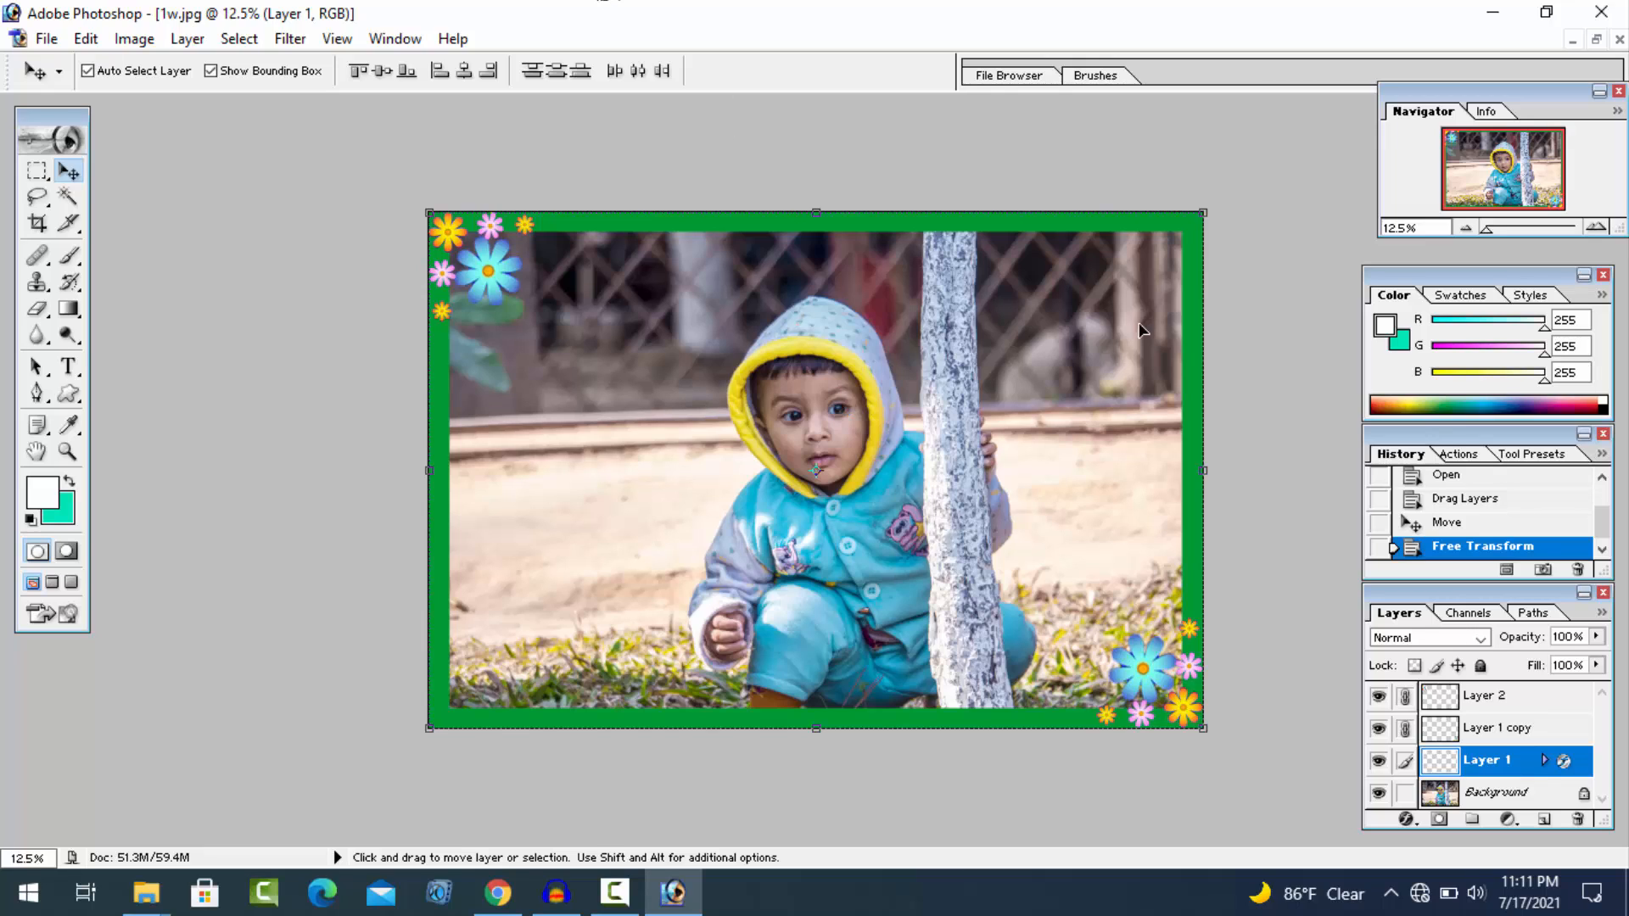
Delete the green frame's layer, Layer 1, from 1w.jpg.
click(1578, 820)
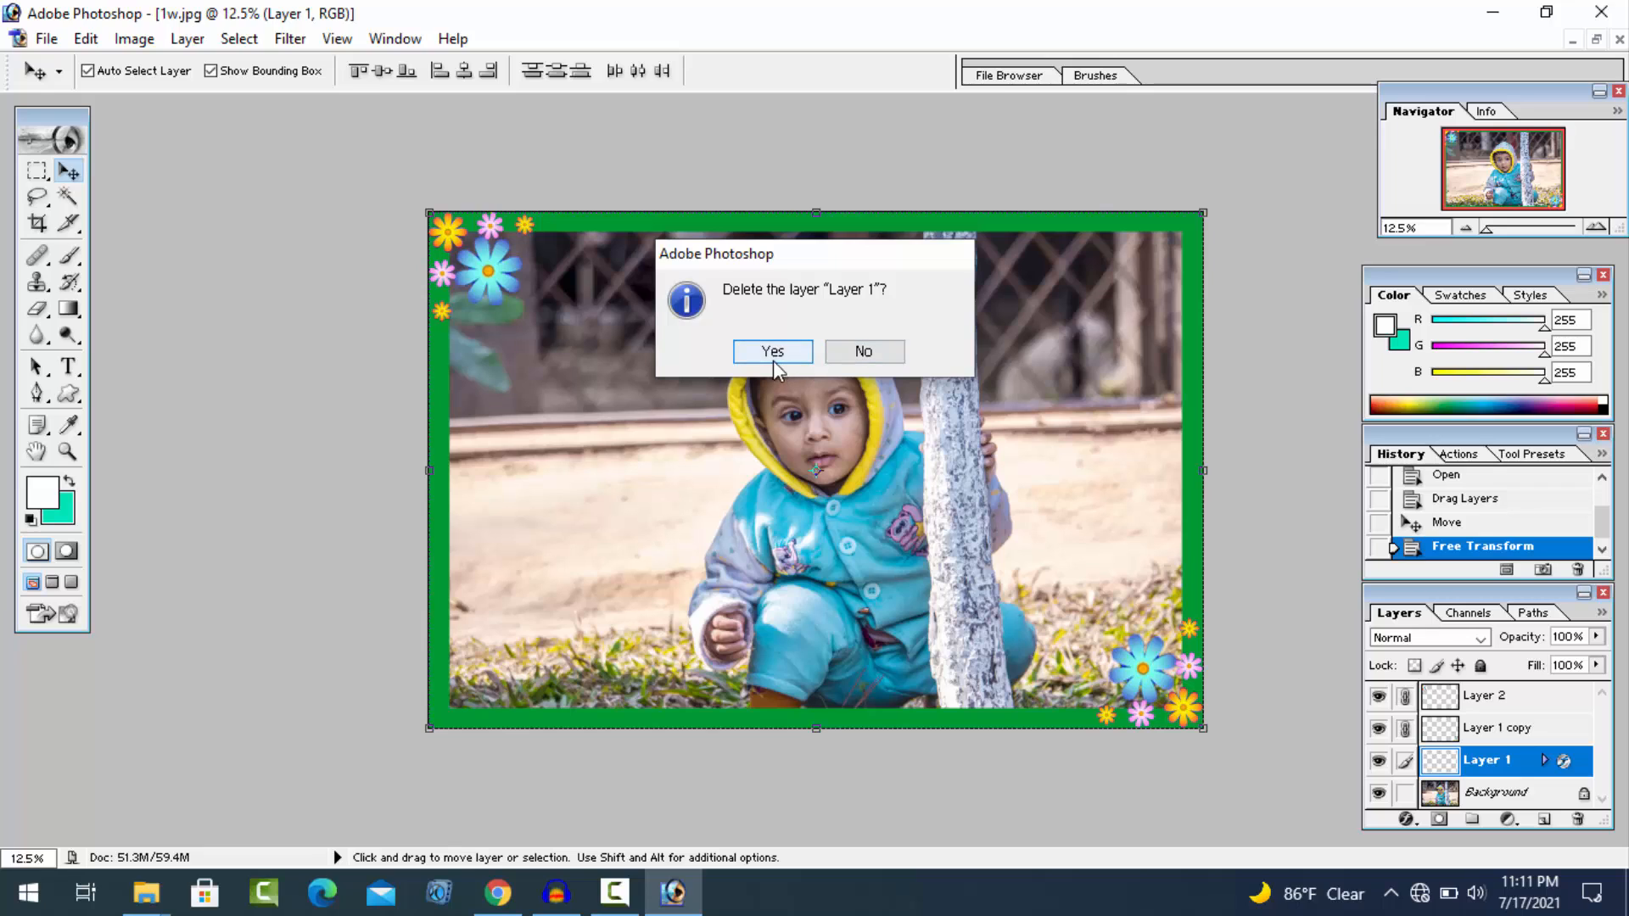
click(862, 355)
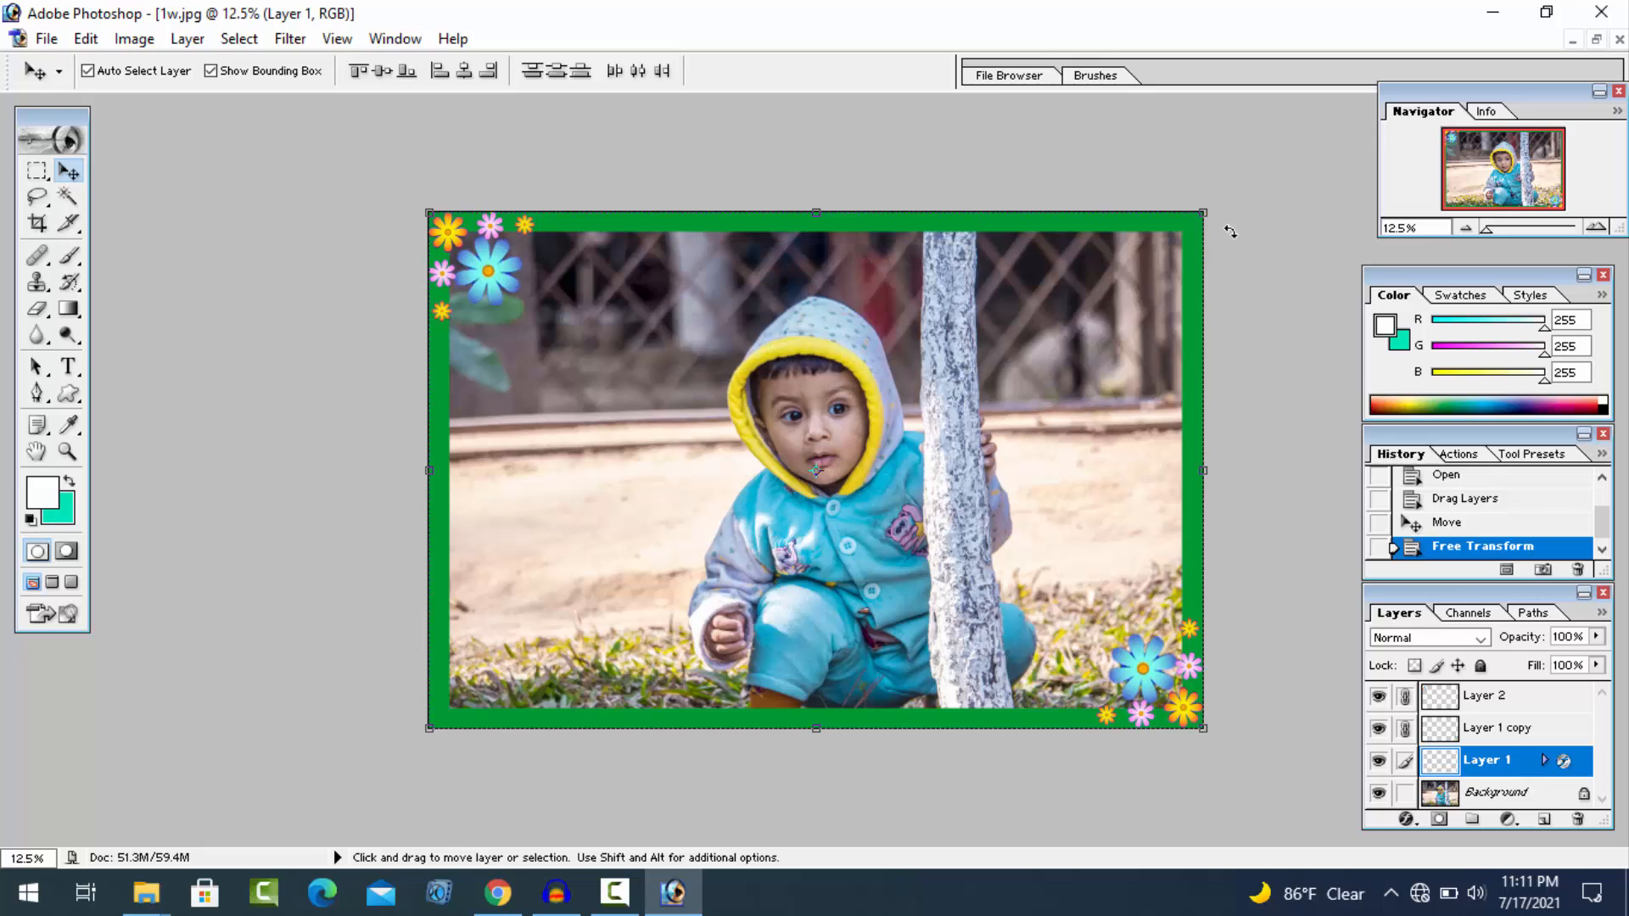
click(1579, 820)
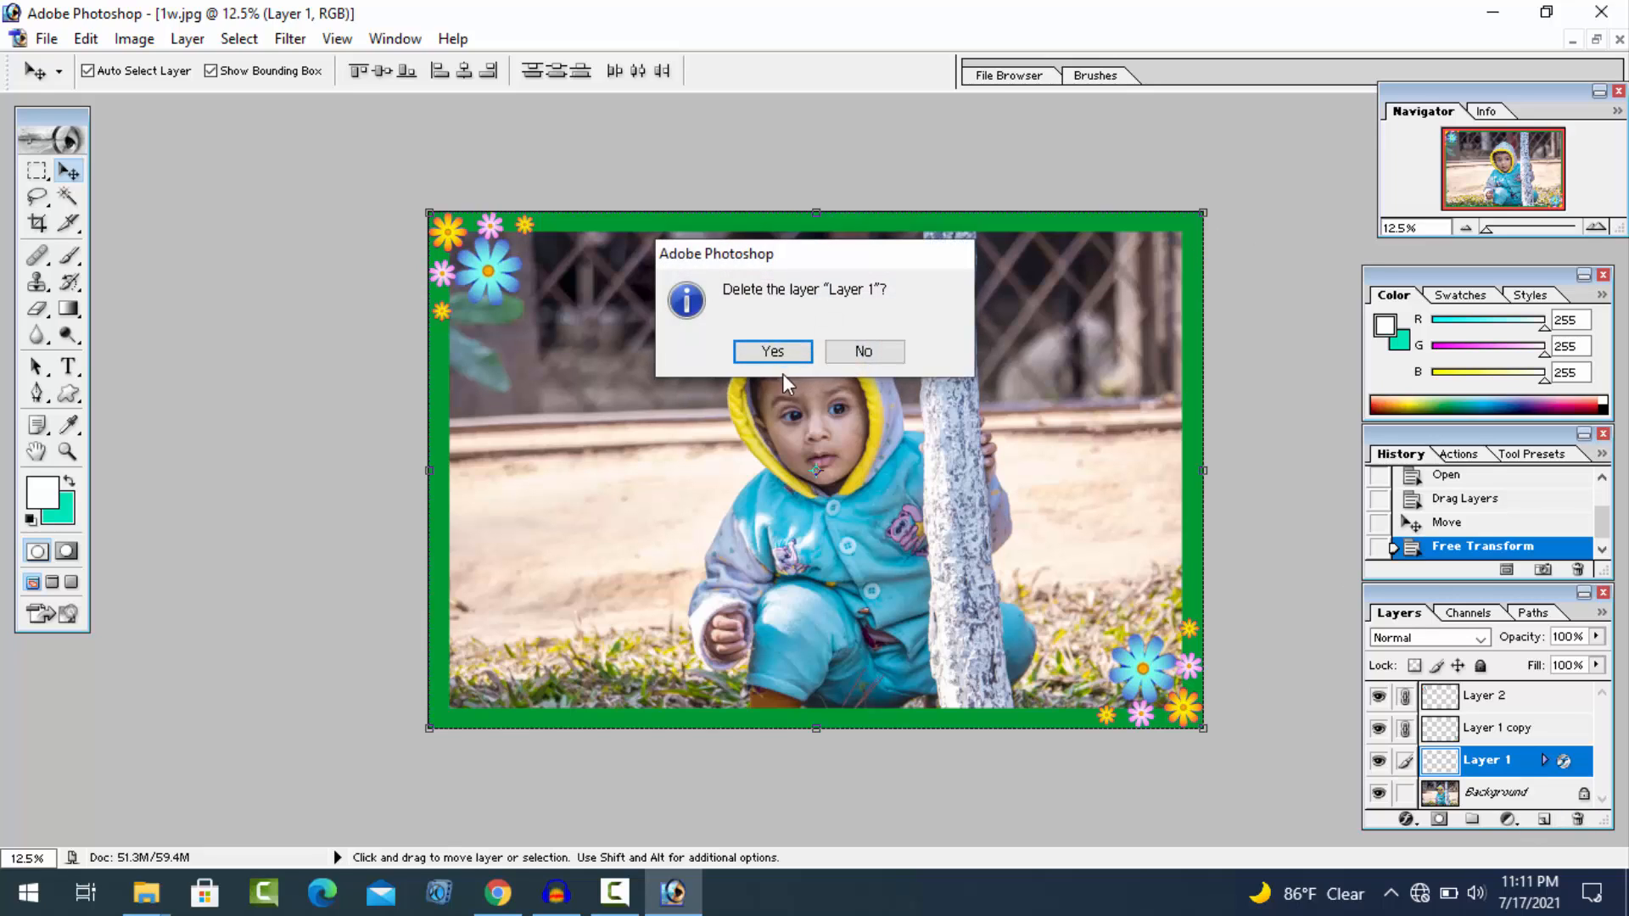
click(772, 352)
Restore the 1w.jpg window and open the frame file 26.psd from the 3R folder in Photoshop.
click(1596, 39)
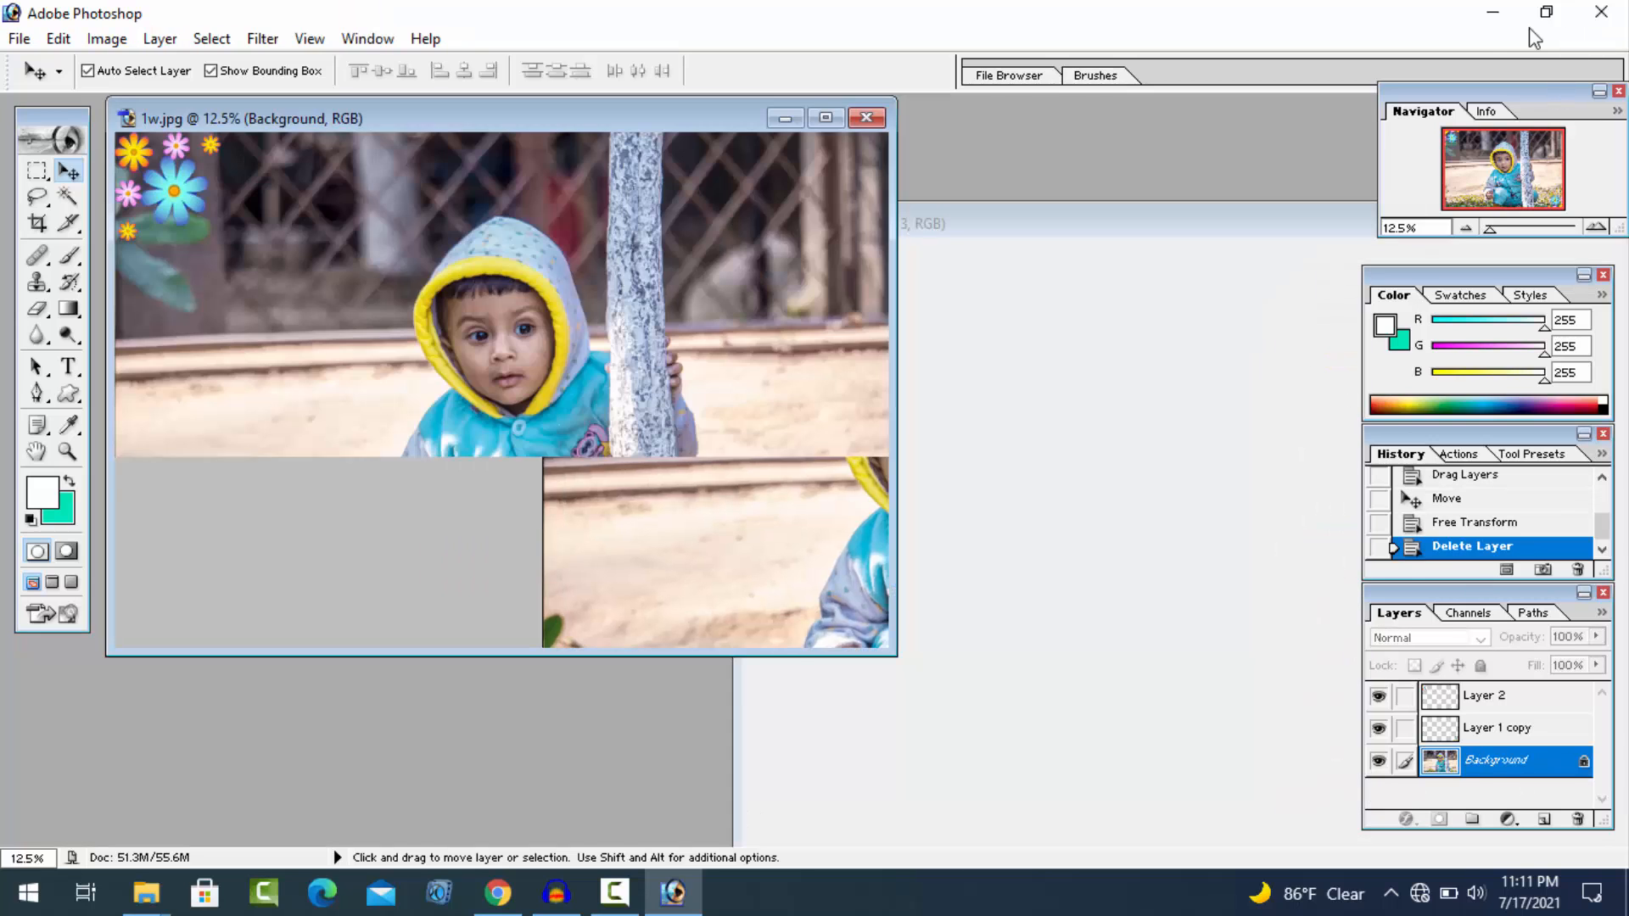
click(1493, 12)
drag(948, 505, 647, 416)
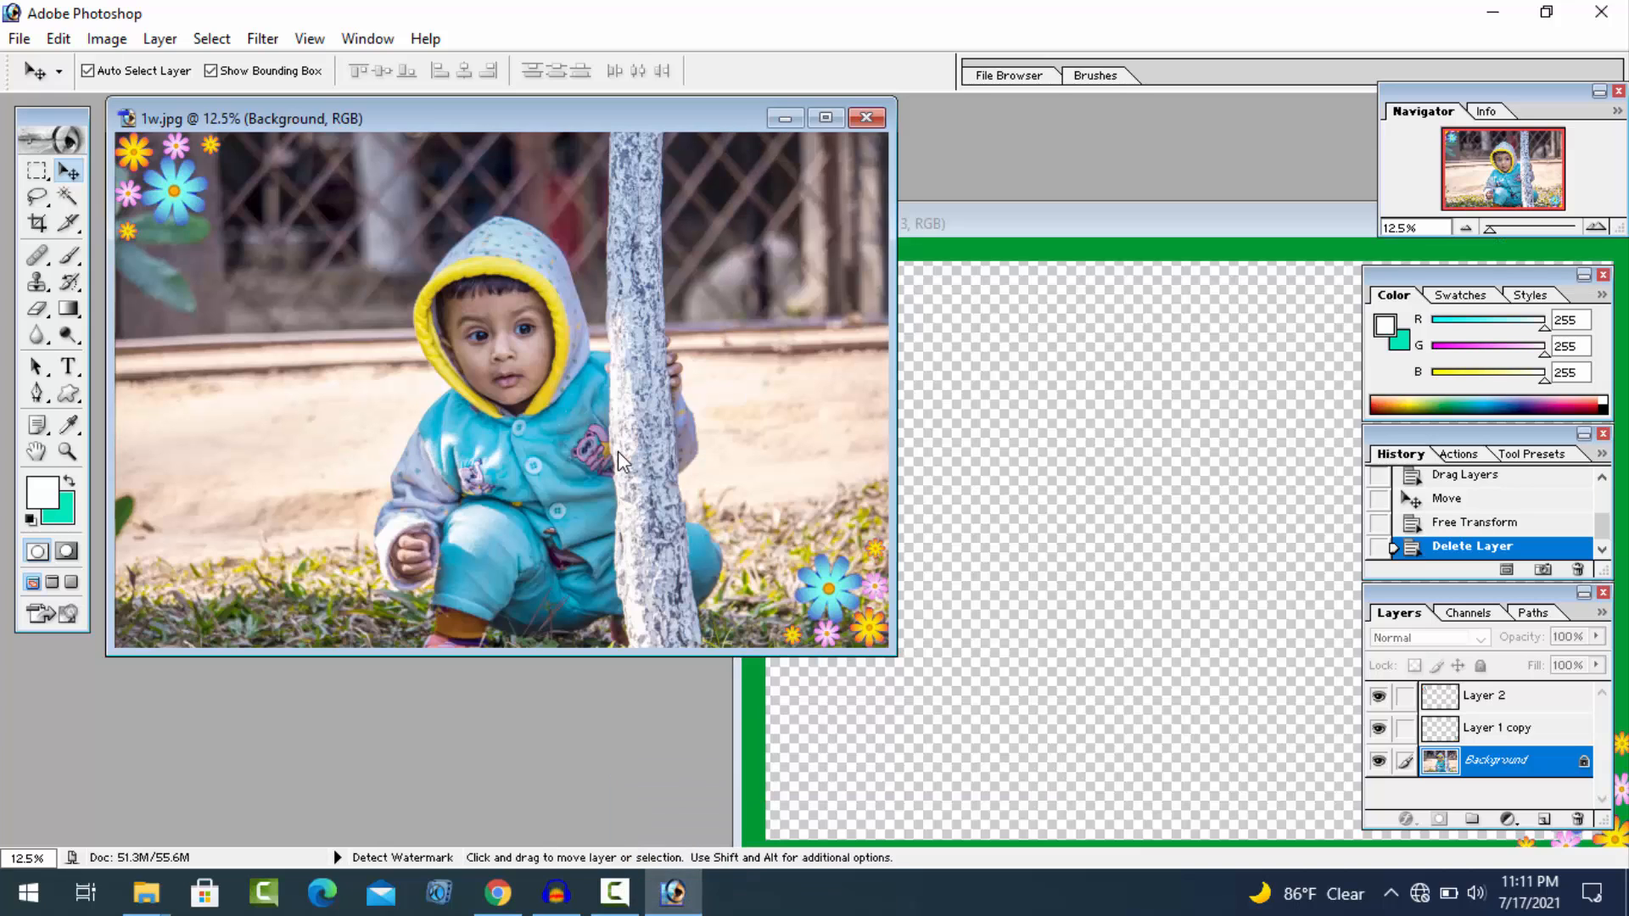
Close the green frame document 01.psd without saving.
drag(1055, 226, 490, 247)
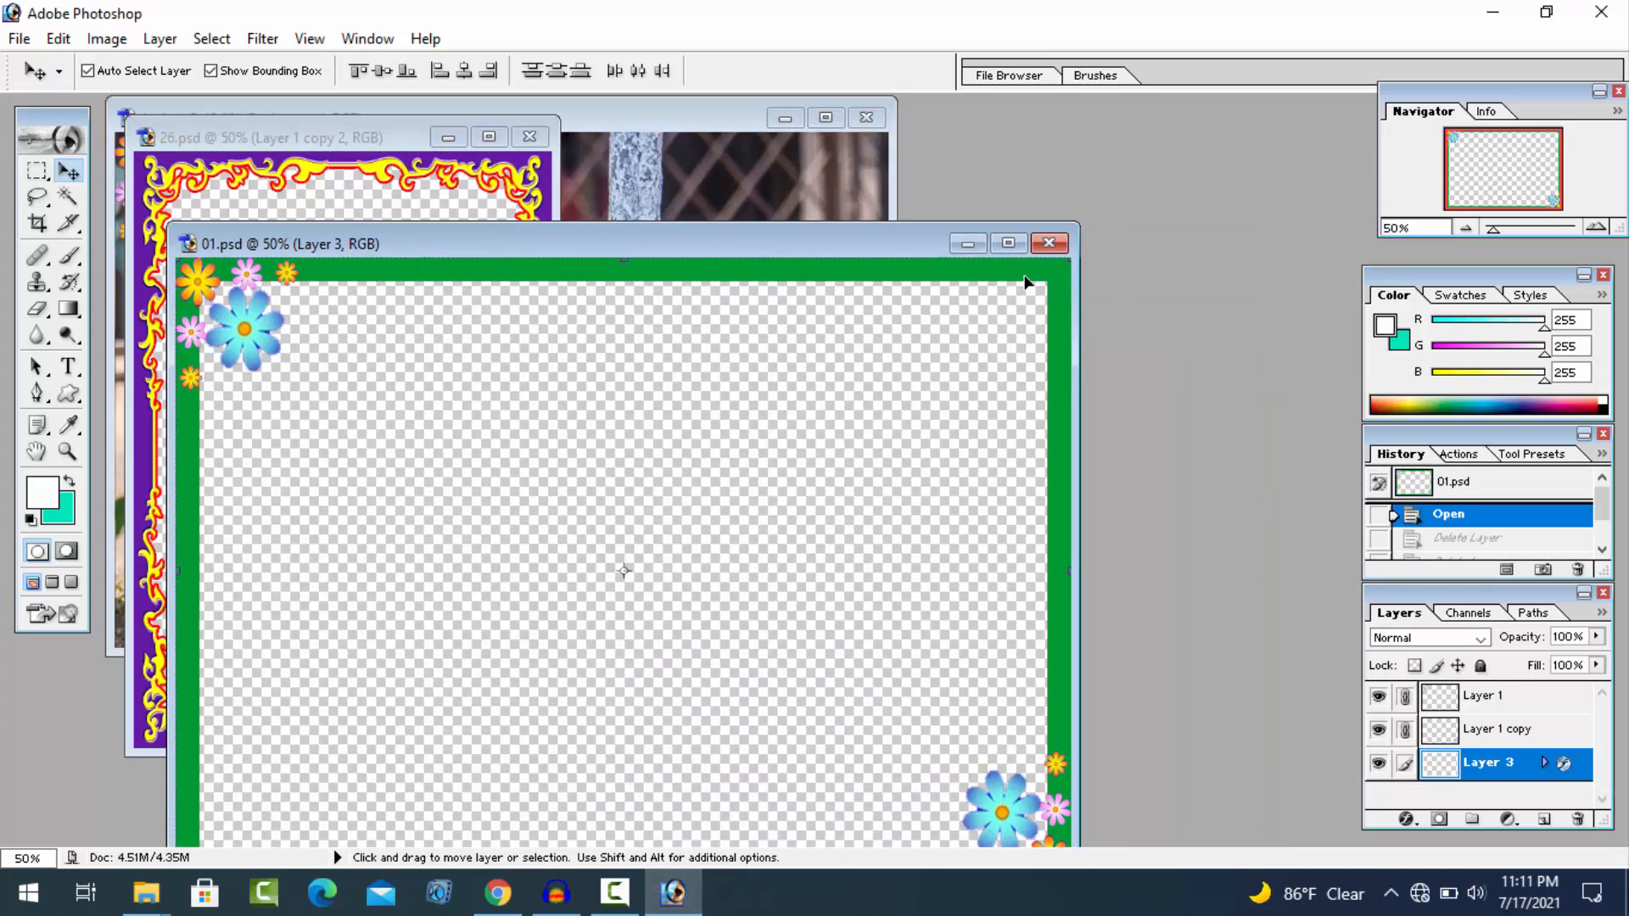
click(1049, 244)
click(840, 355)
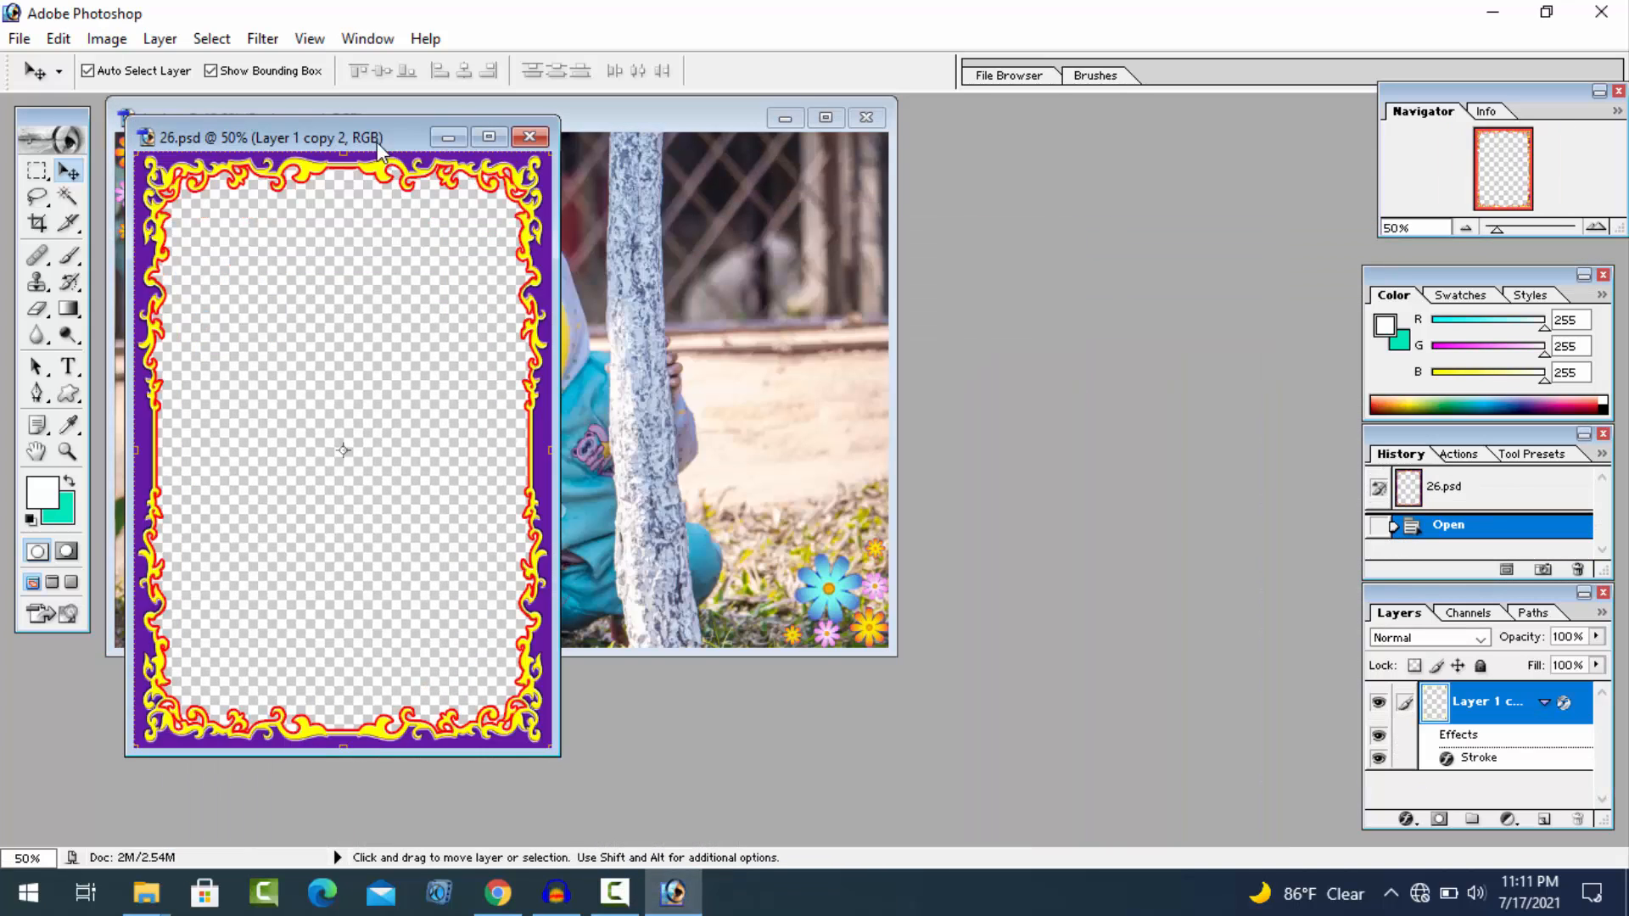
Copy the purple frame from 26.psd into 1w.jpg and rotate it about 91.8° into landscape orientation.
drag(375, 138, 563, 363)
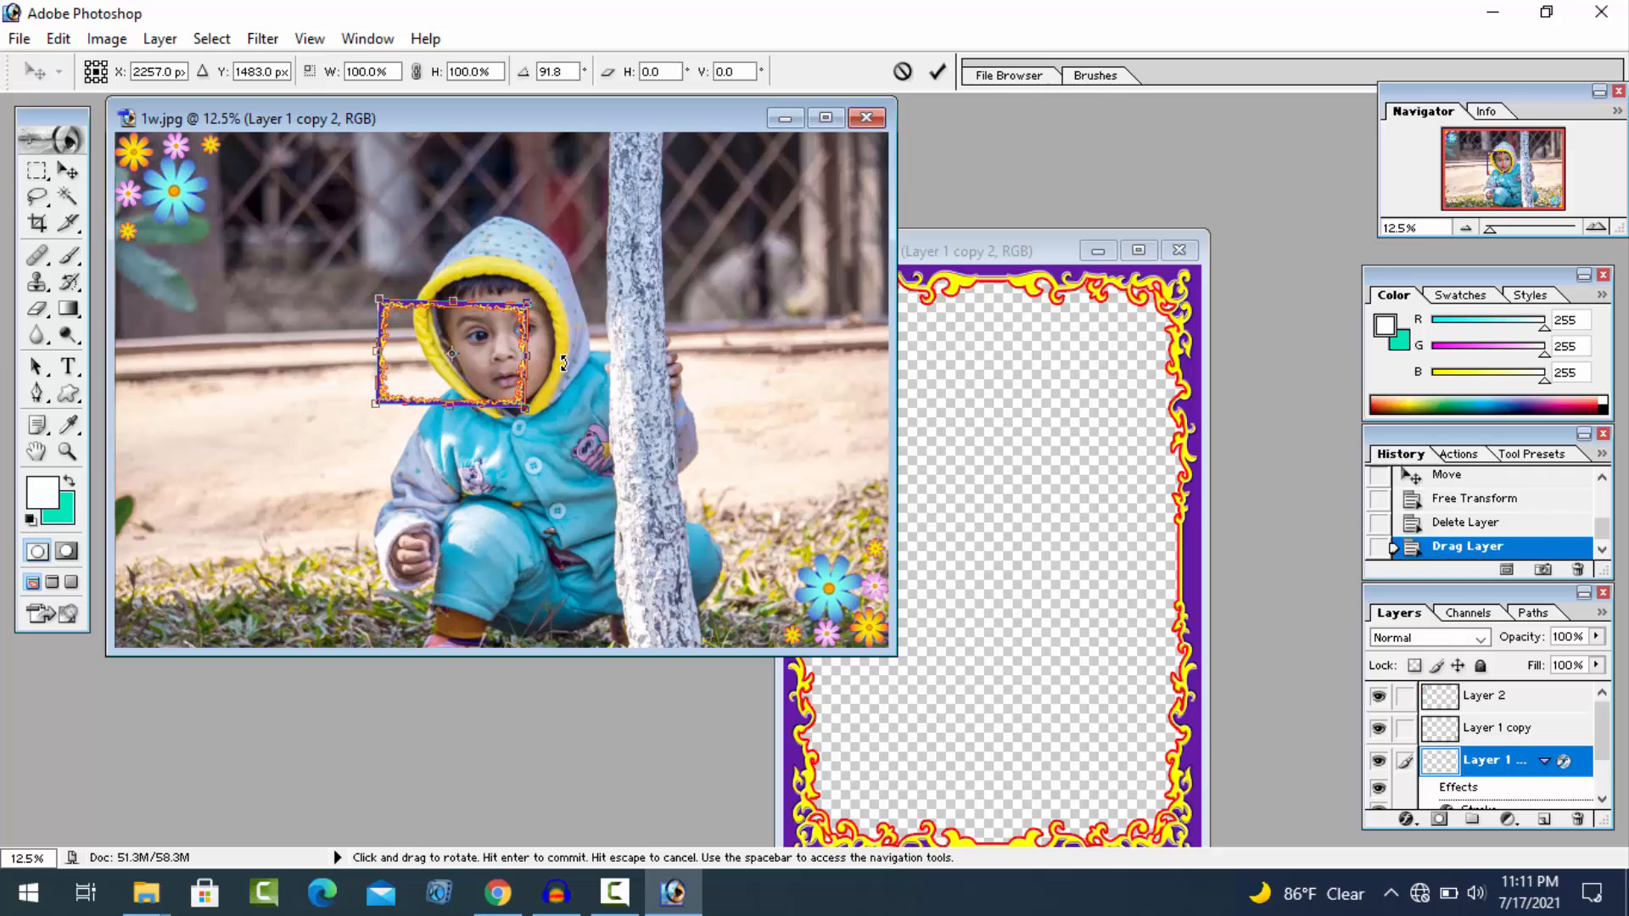
click(937, 71)
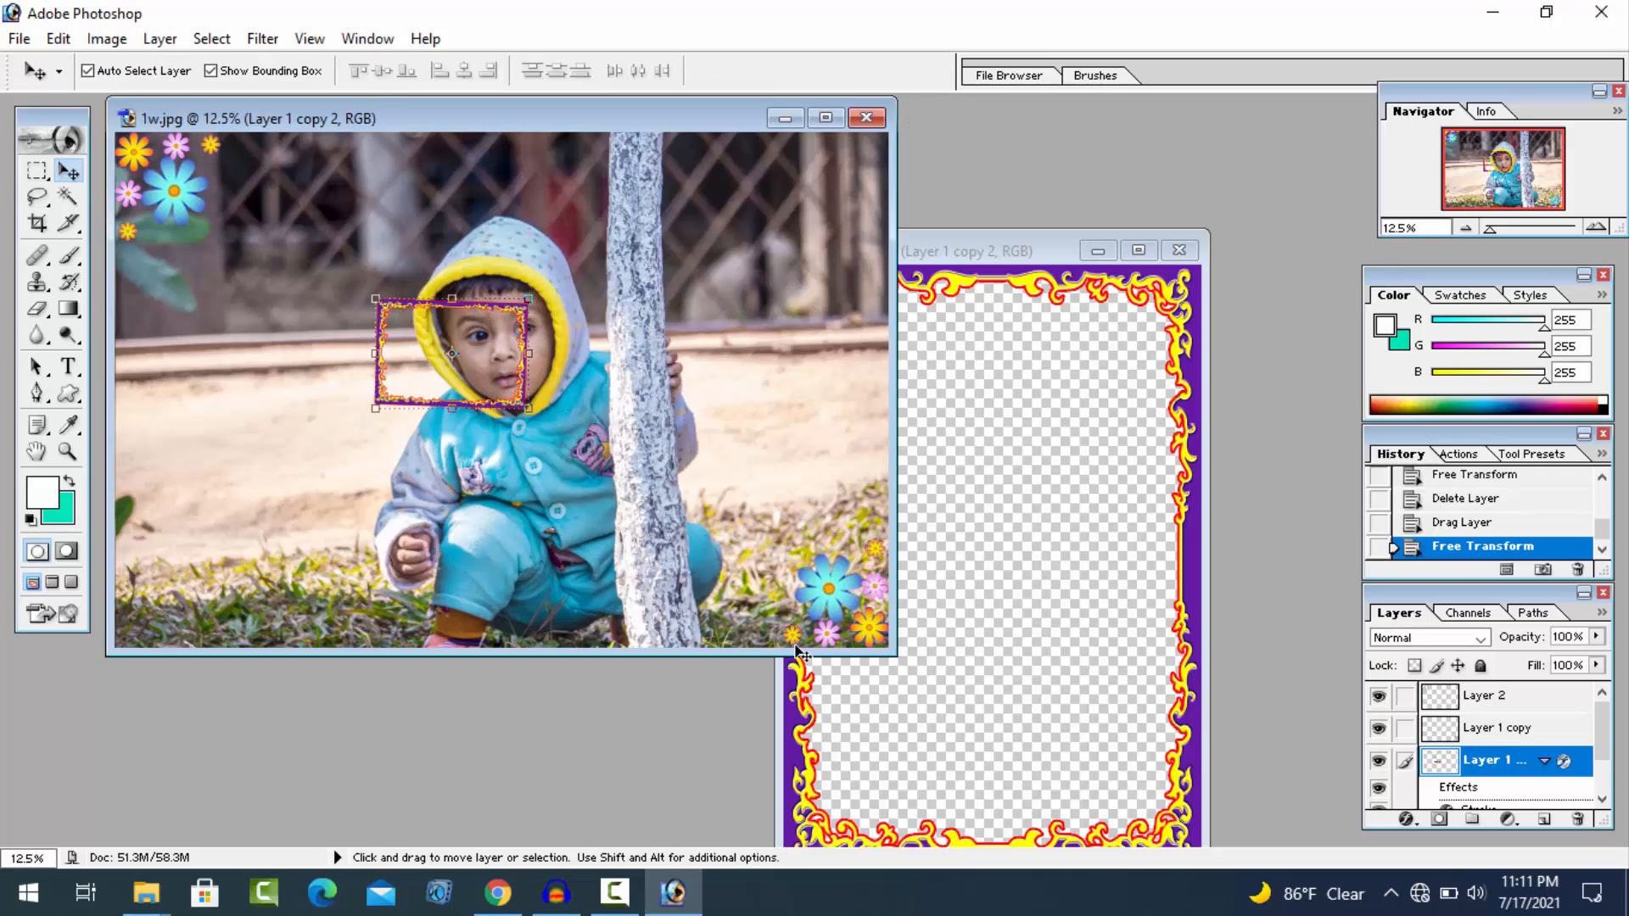
Delete the remaining corner flower layers, Layer 1 copy and Layer 2, from 1w.jpg.
click(840, 606)
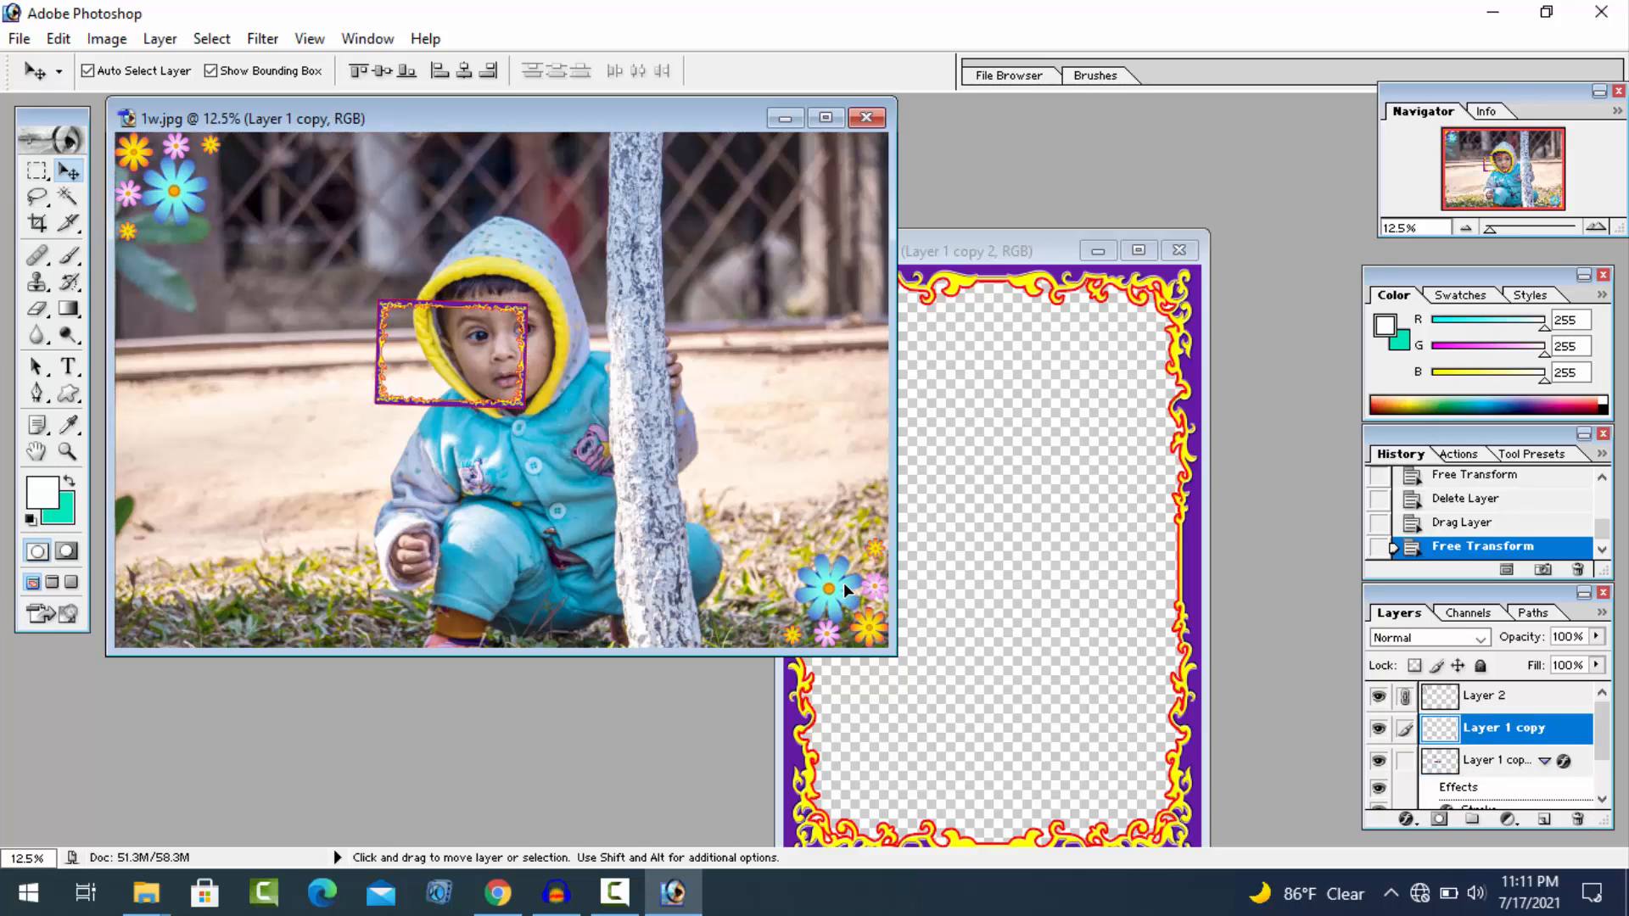
click(1579, 820)
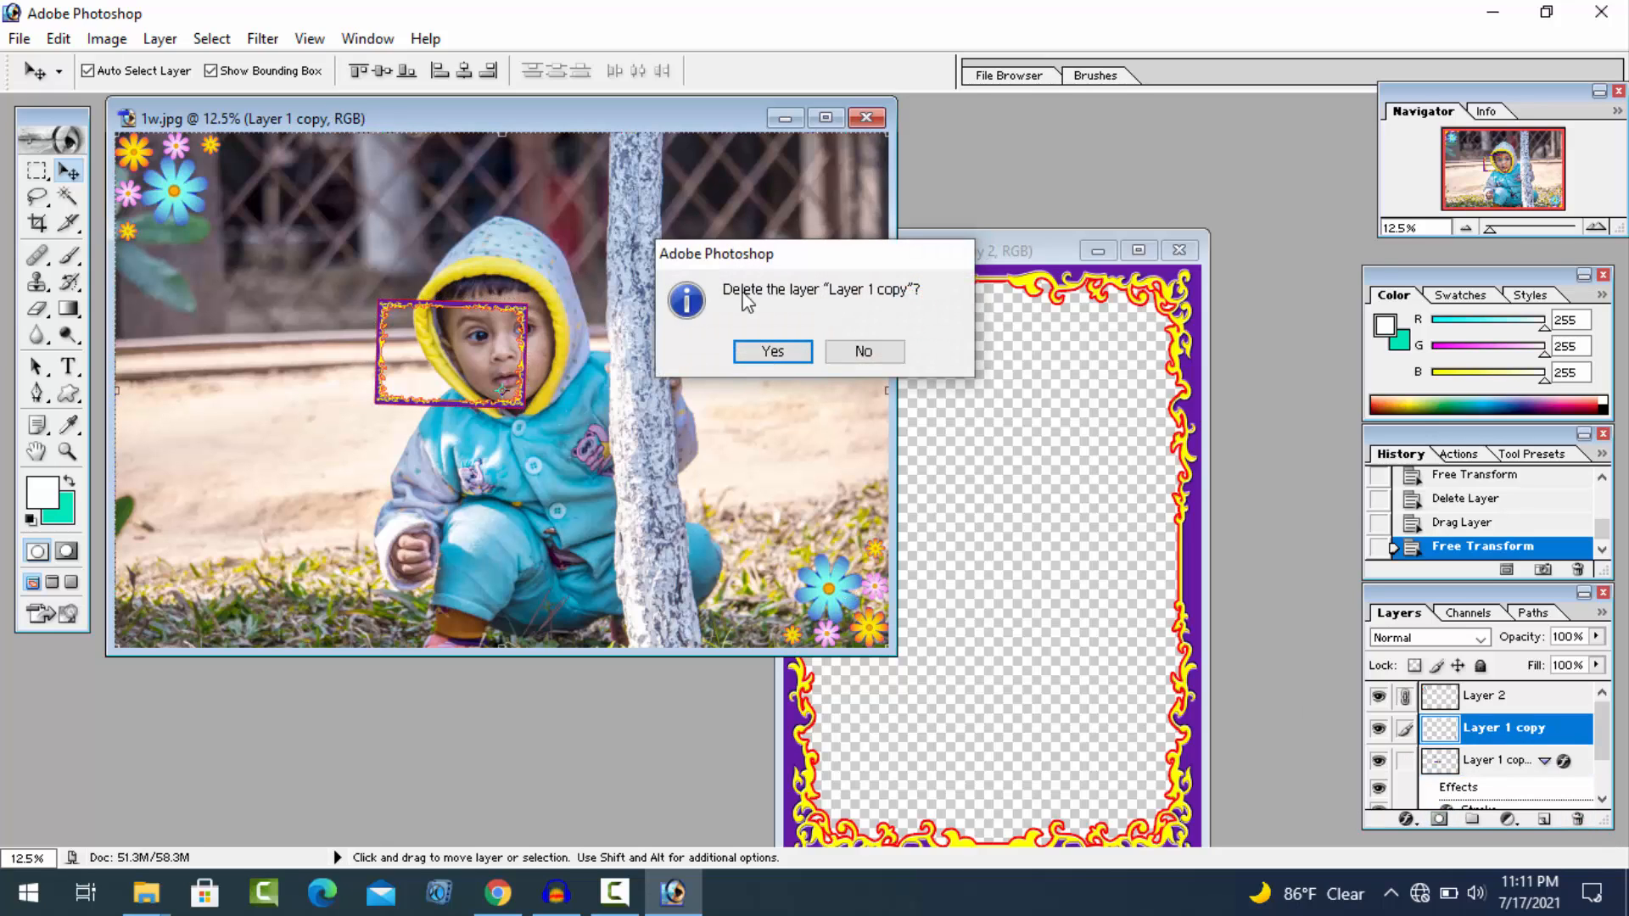
click(773, 352)
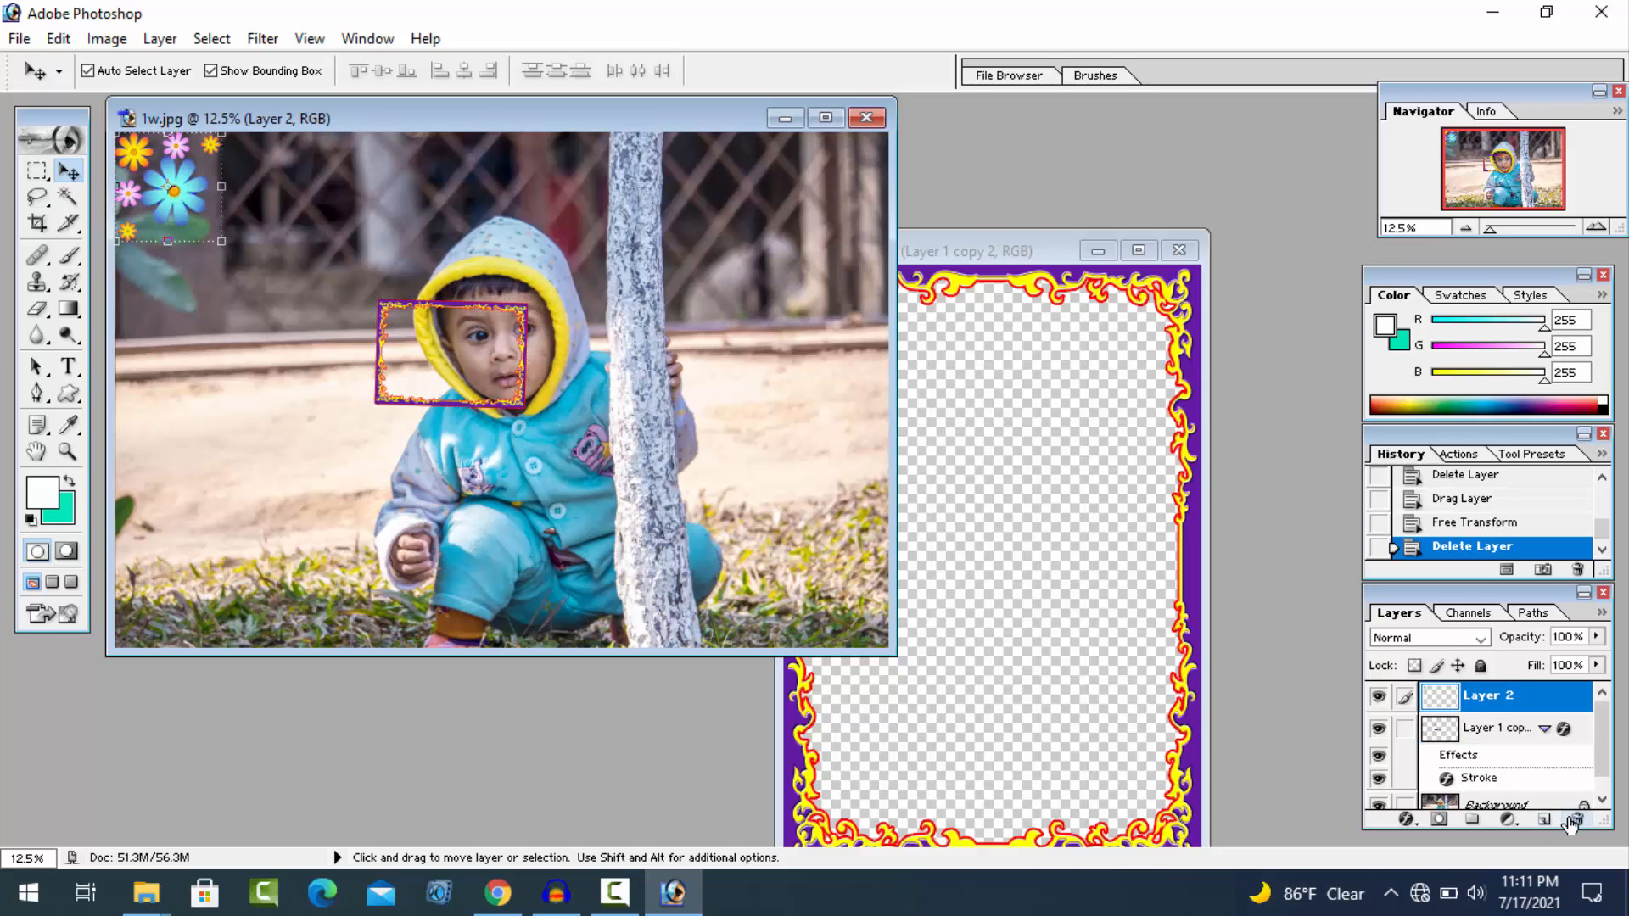
click(1575, 821)
click(773, 351)
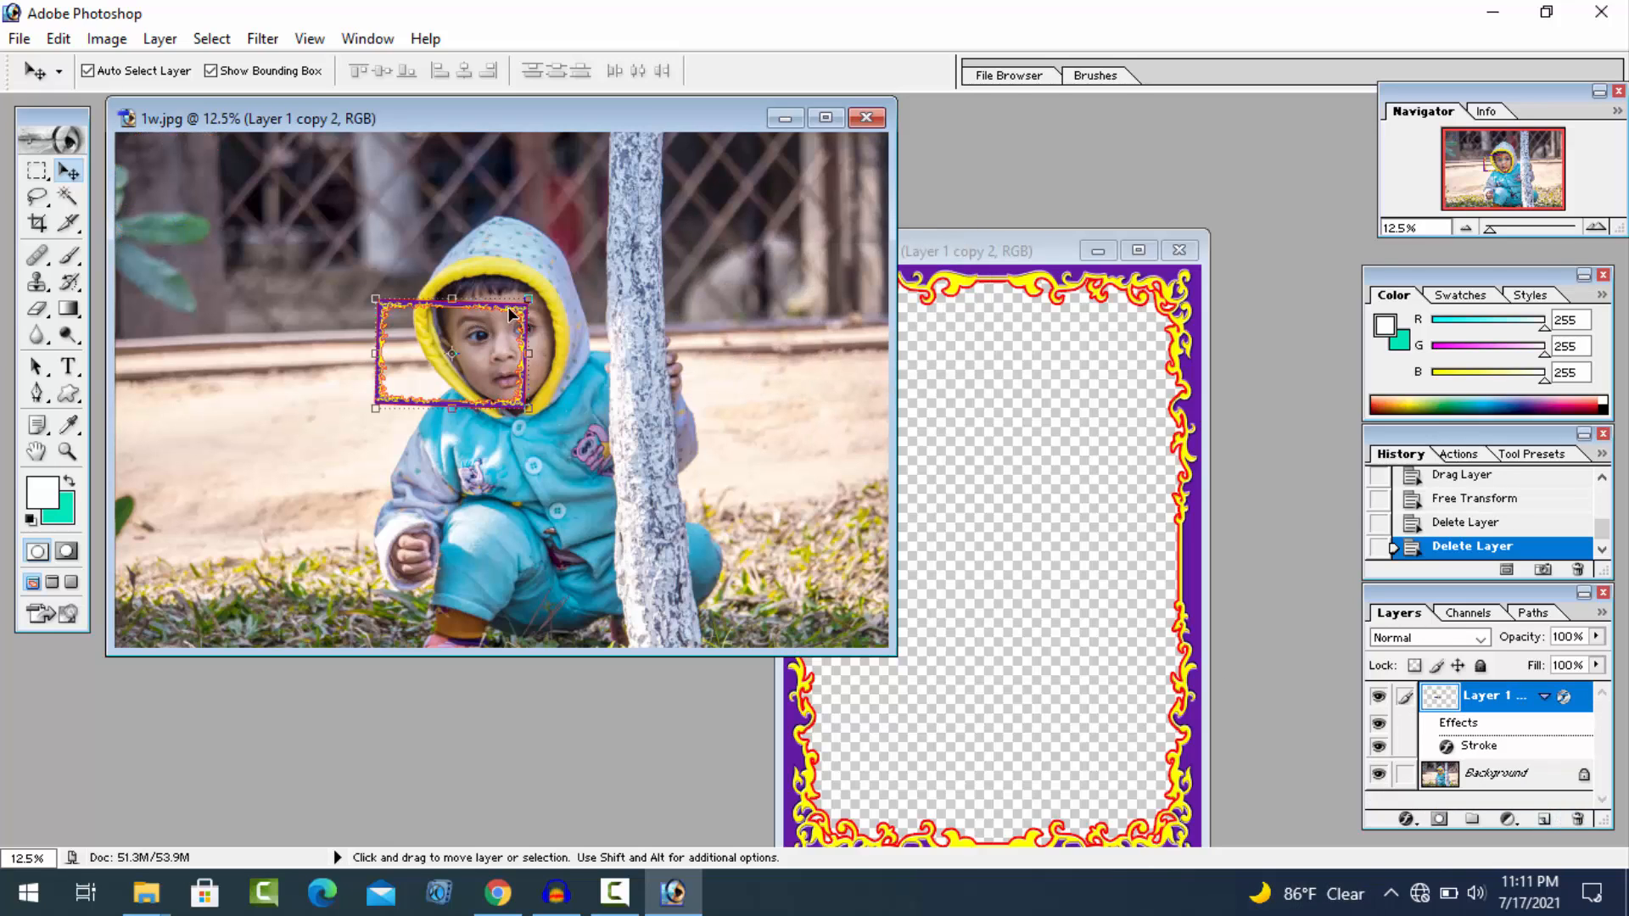
Align the purple frame with the photo's upper-left corner, scale it to about 507% by 473% to cover the photo, and rotate it about -0.6°.
drag(512, 314, 251, 151)
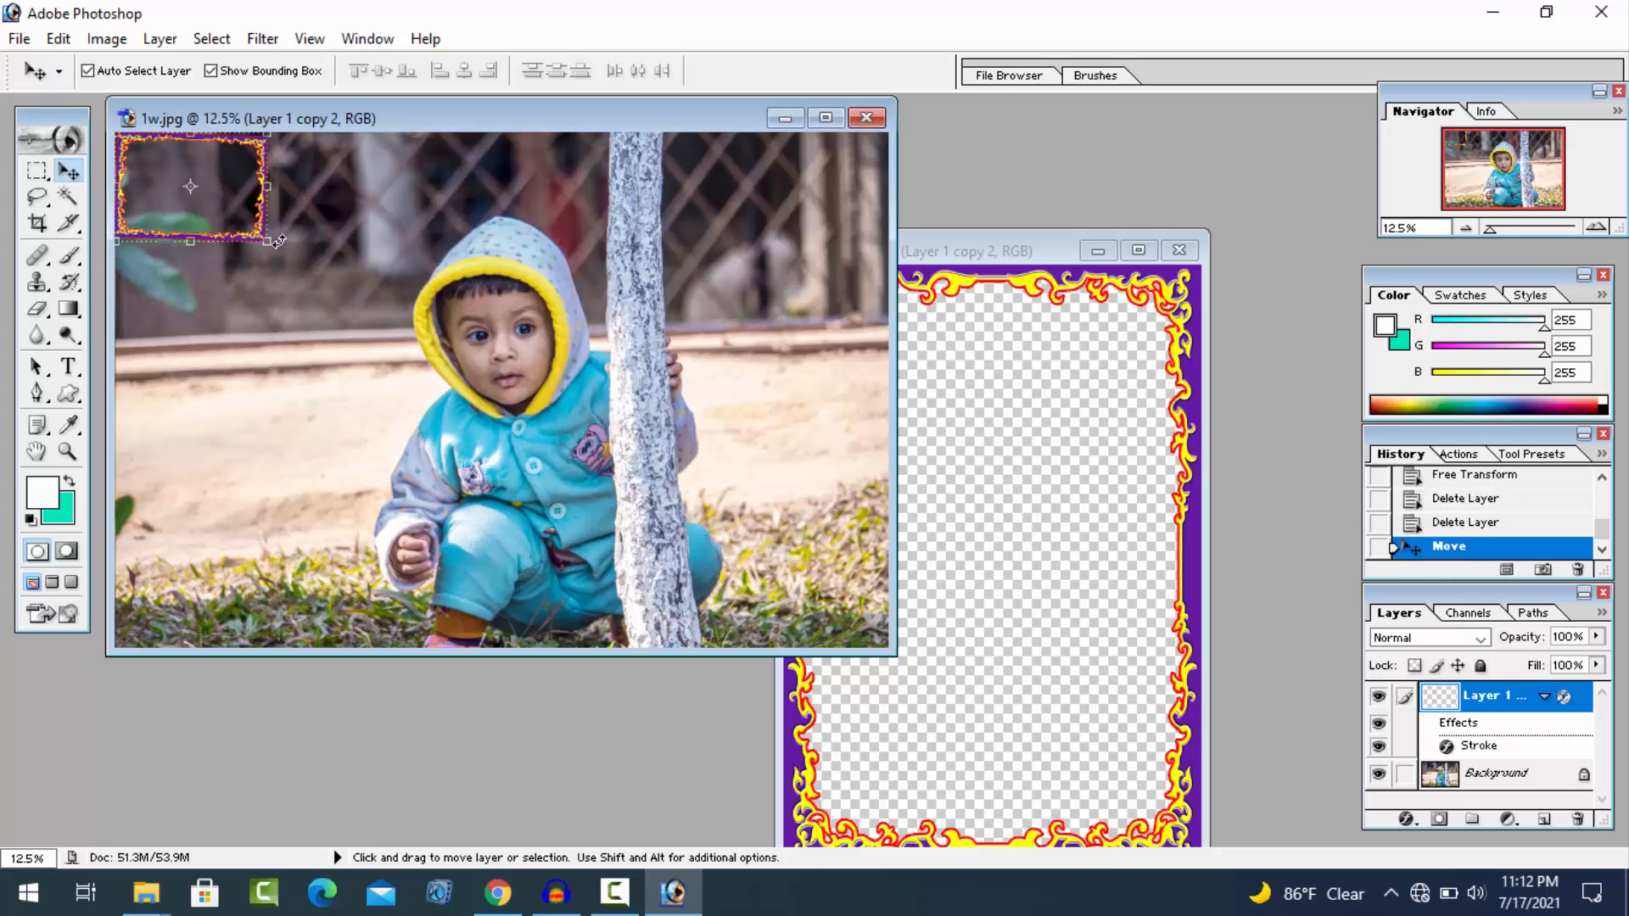
drag(277, 242, 901, 653)
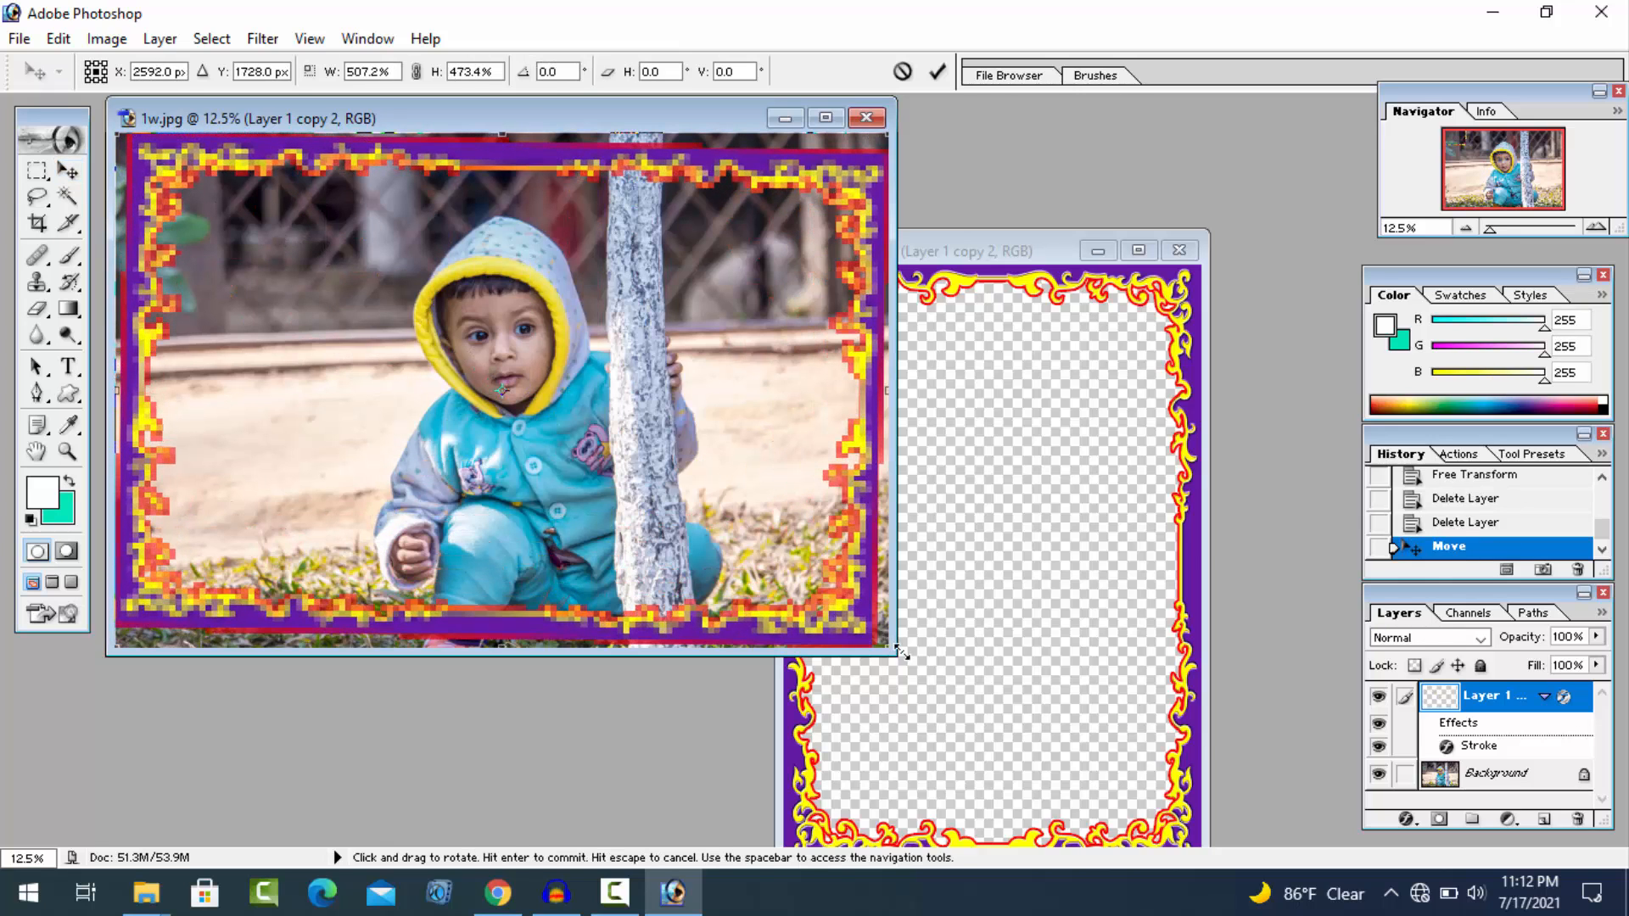
click(825, 117)
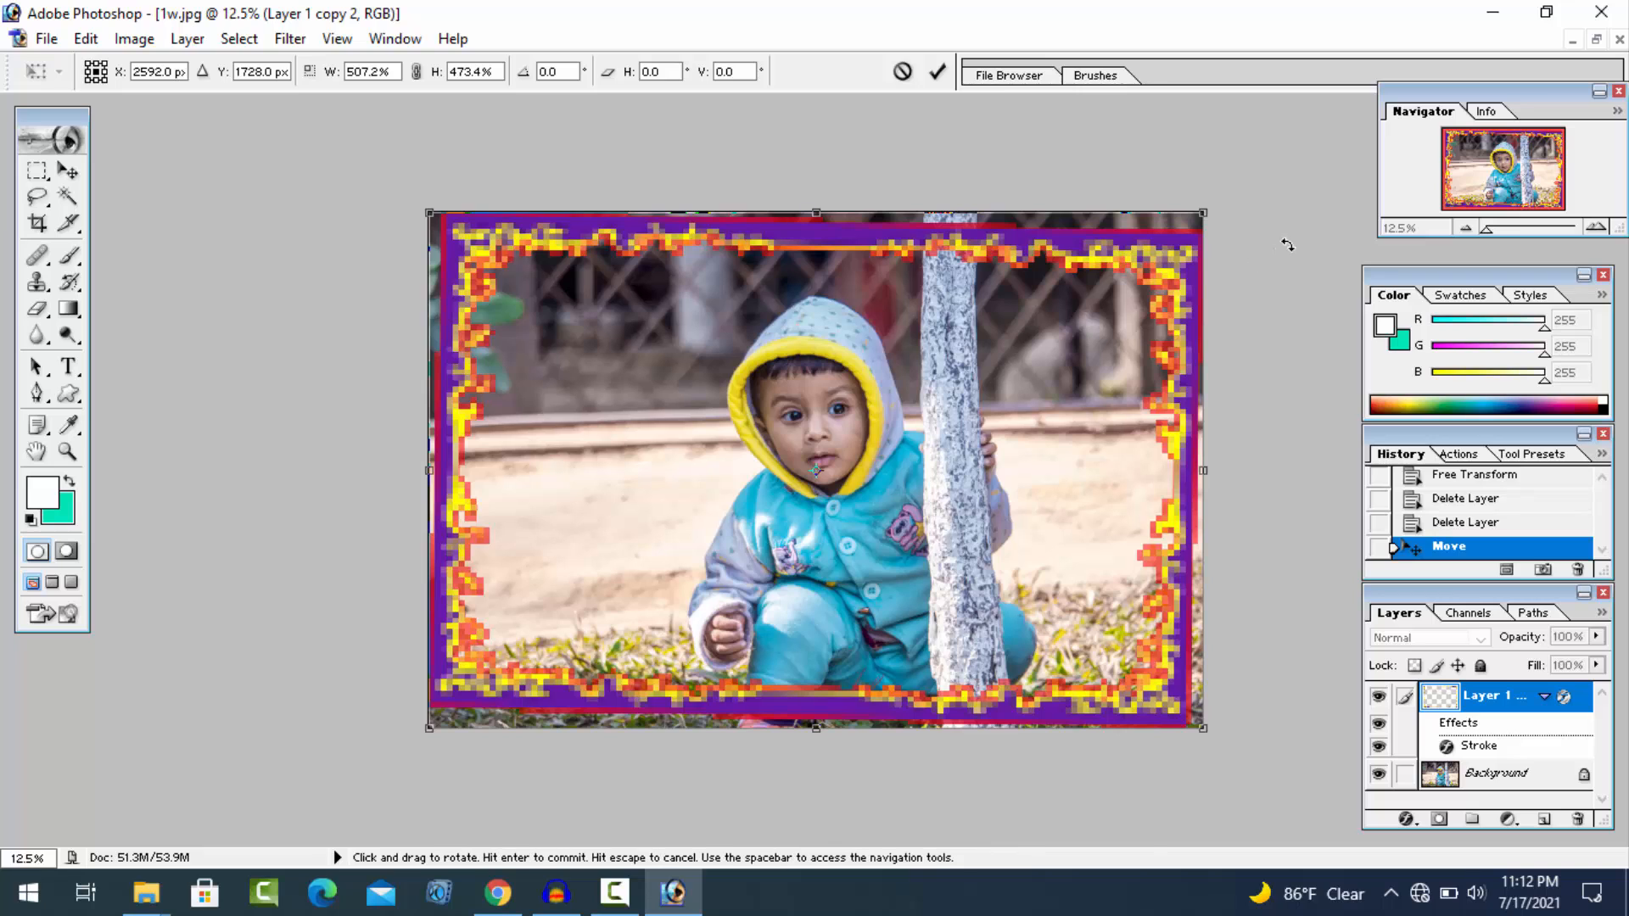
drag(1262, 198, 1257, 193)
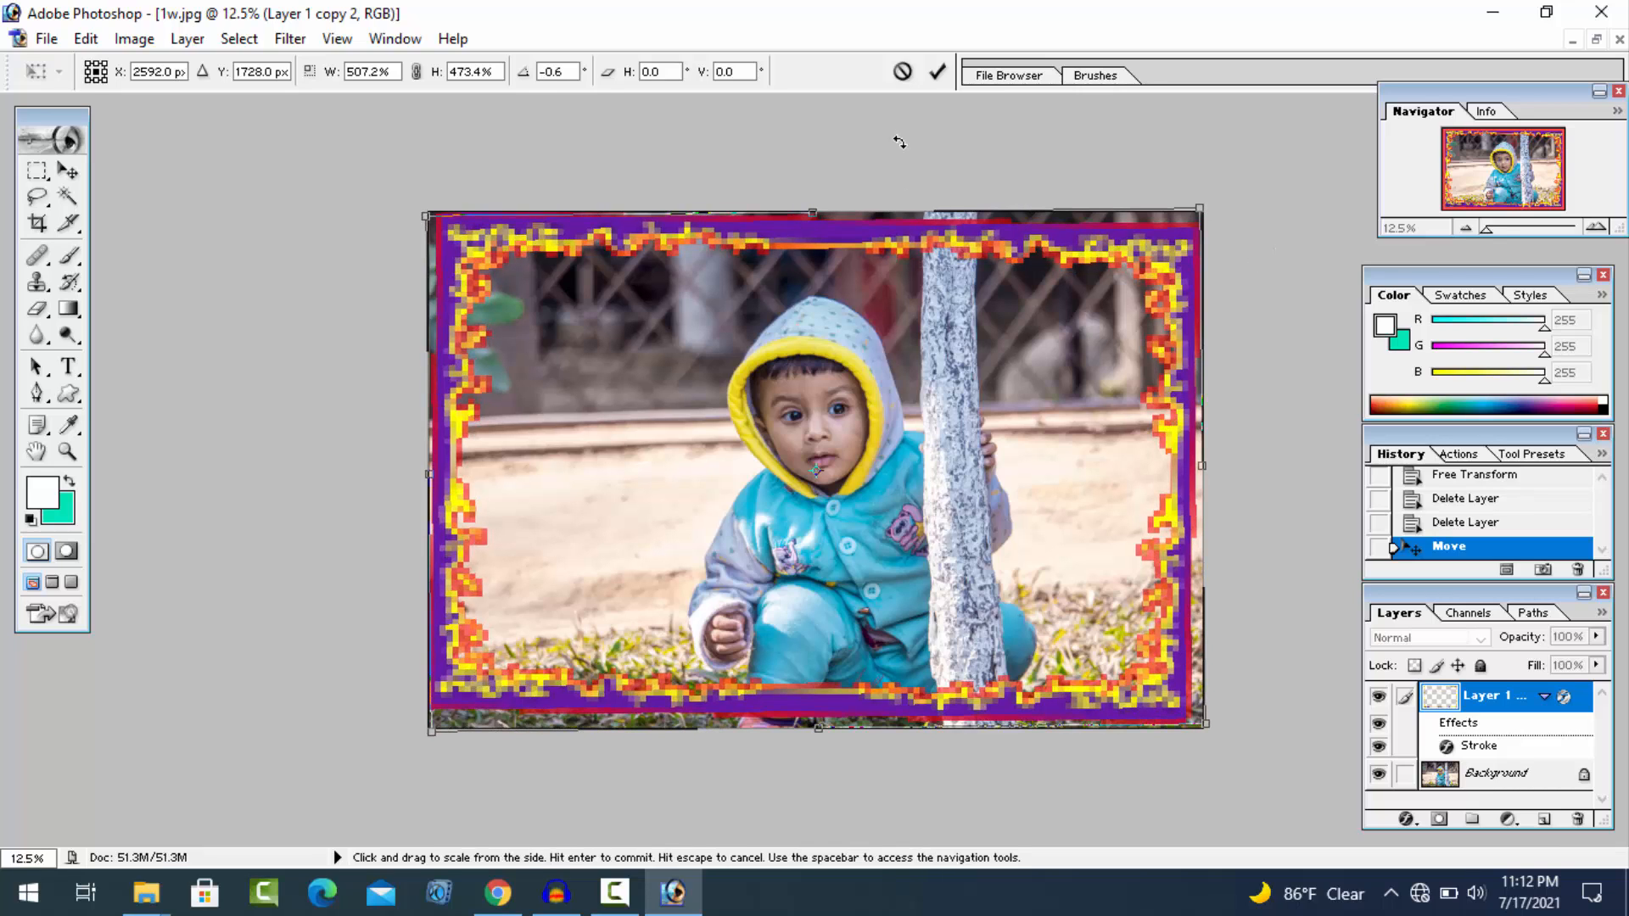
click(937, 72)
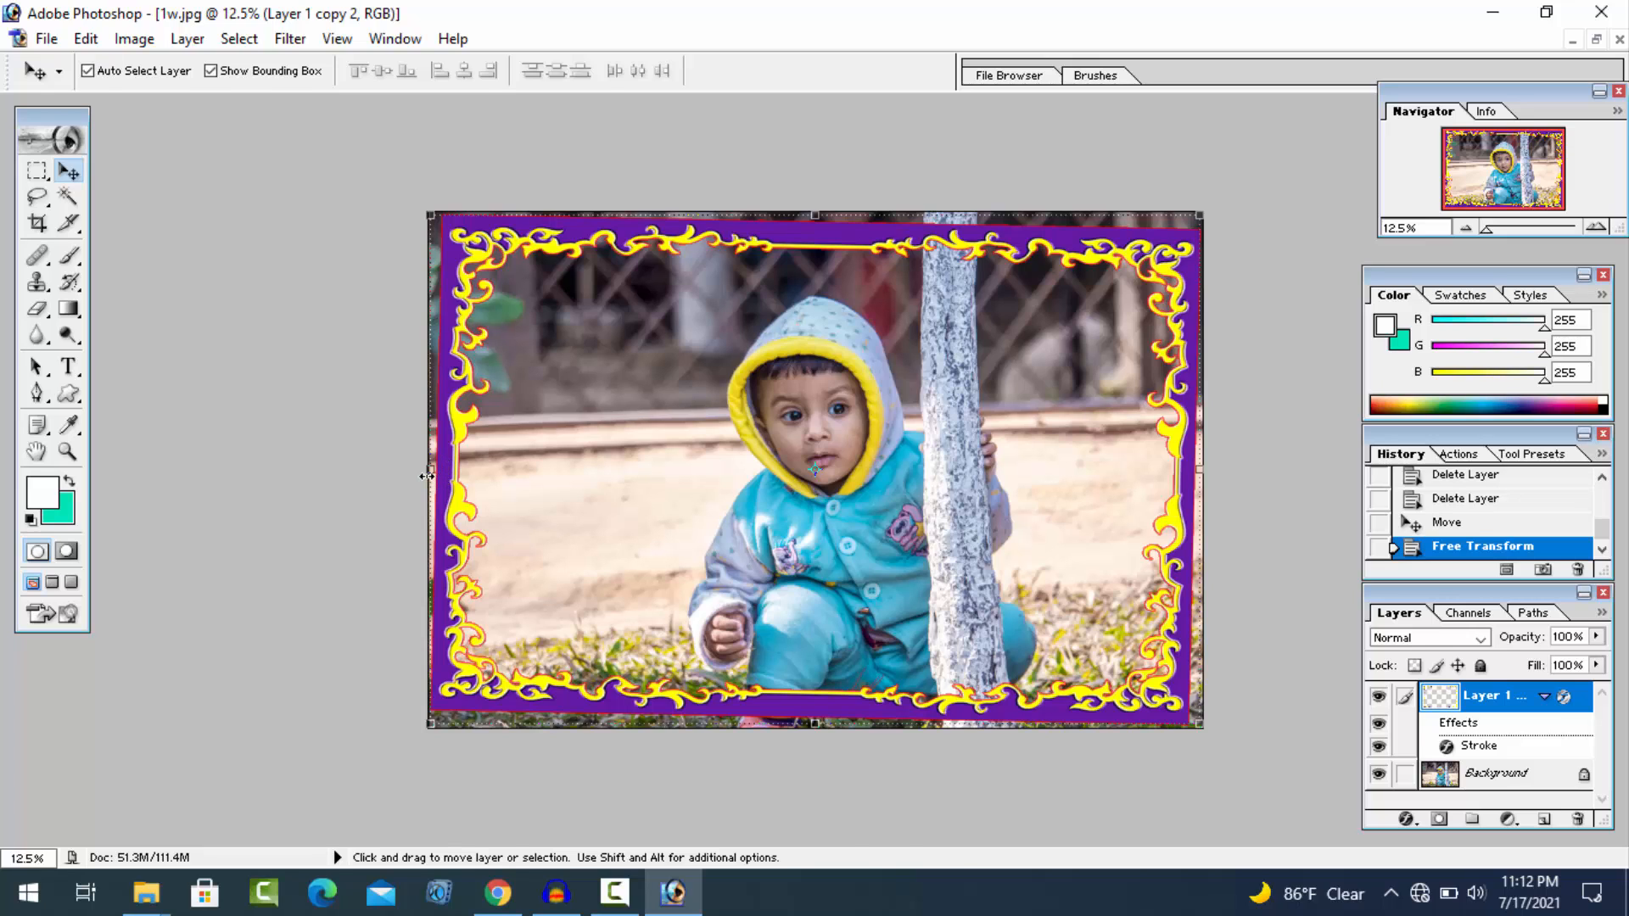
Refine the purple frame's fit by rotating it about -0.5°, scaling it to about 102.5% by 104.2% and nudging it to the photo's left edge.
drag(427, 476, 425, 476)
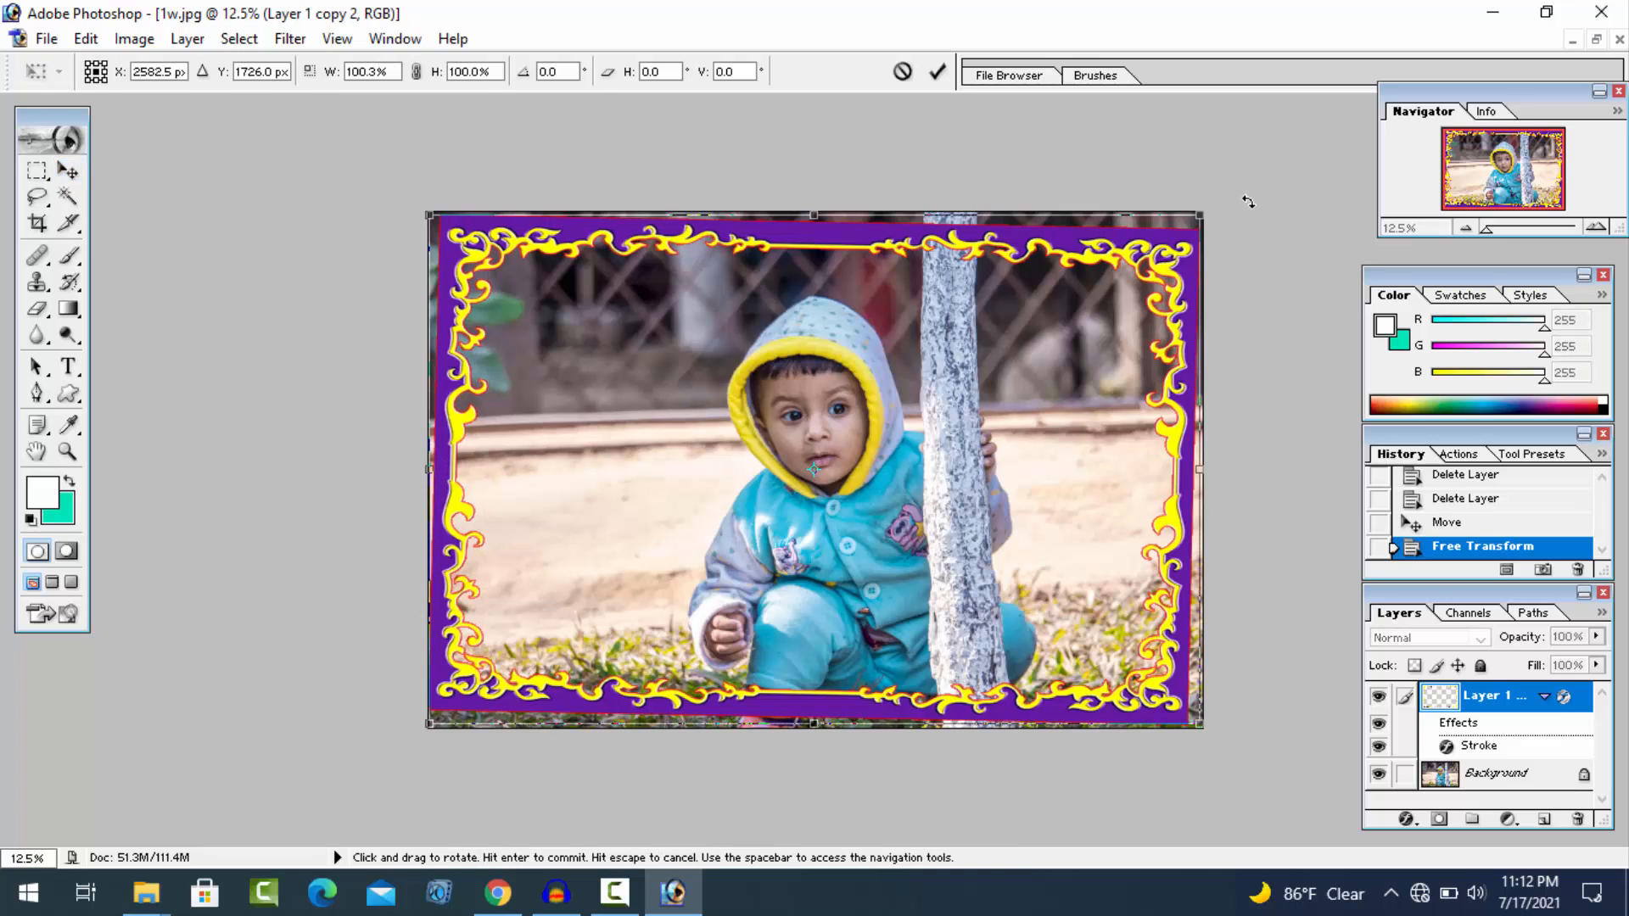
drag(1248, 202, 1212, 204)
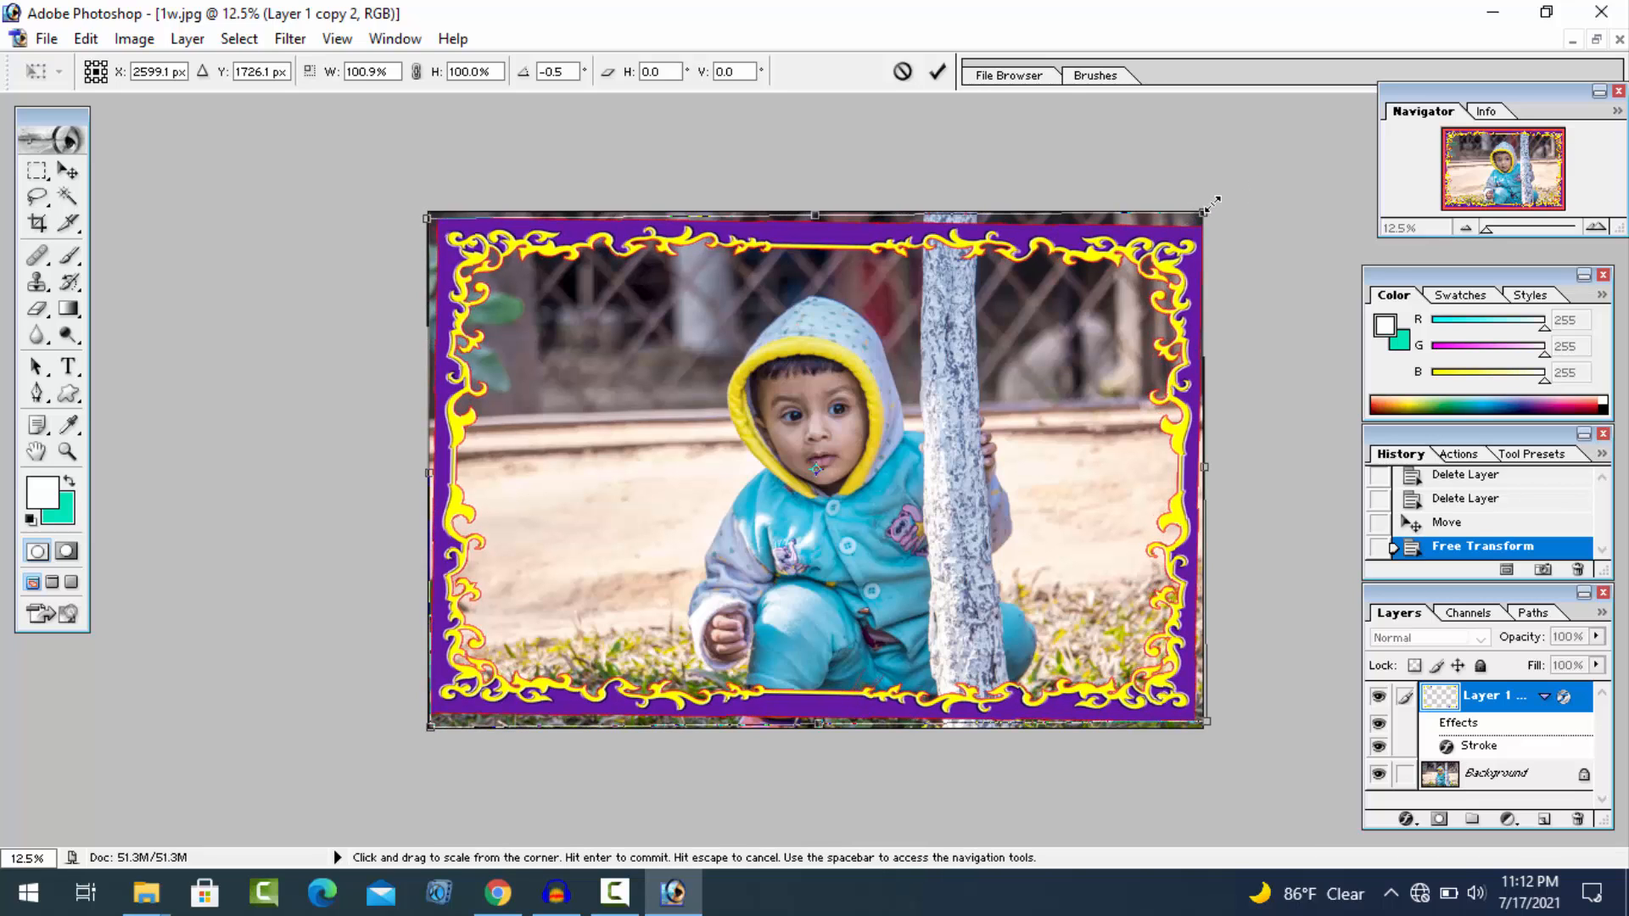
drag(868, 213, 873, 200)
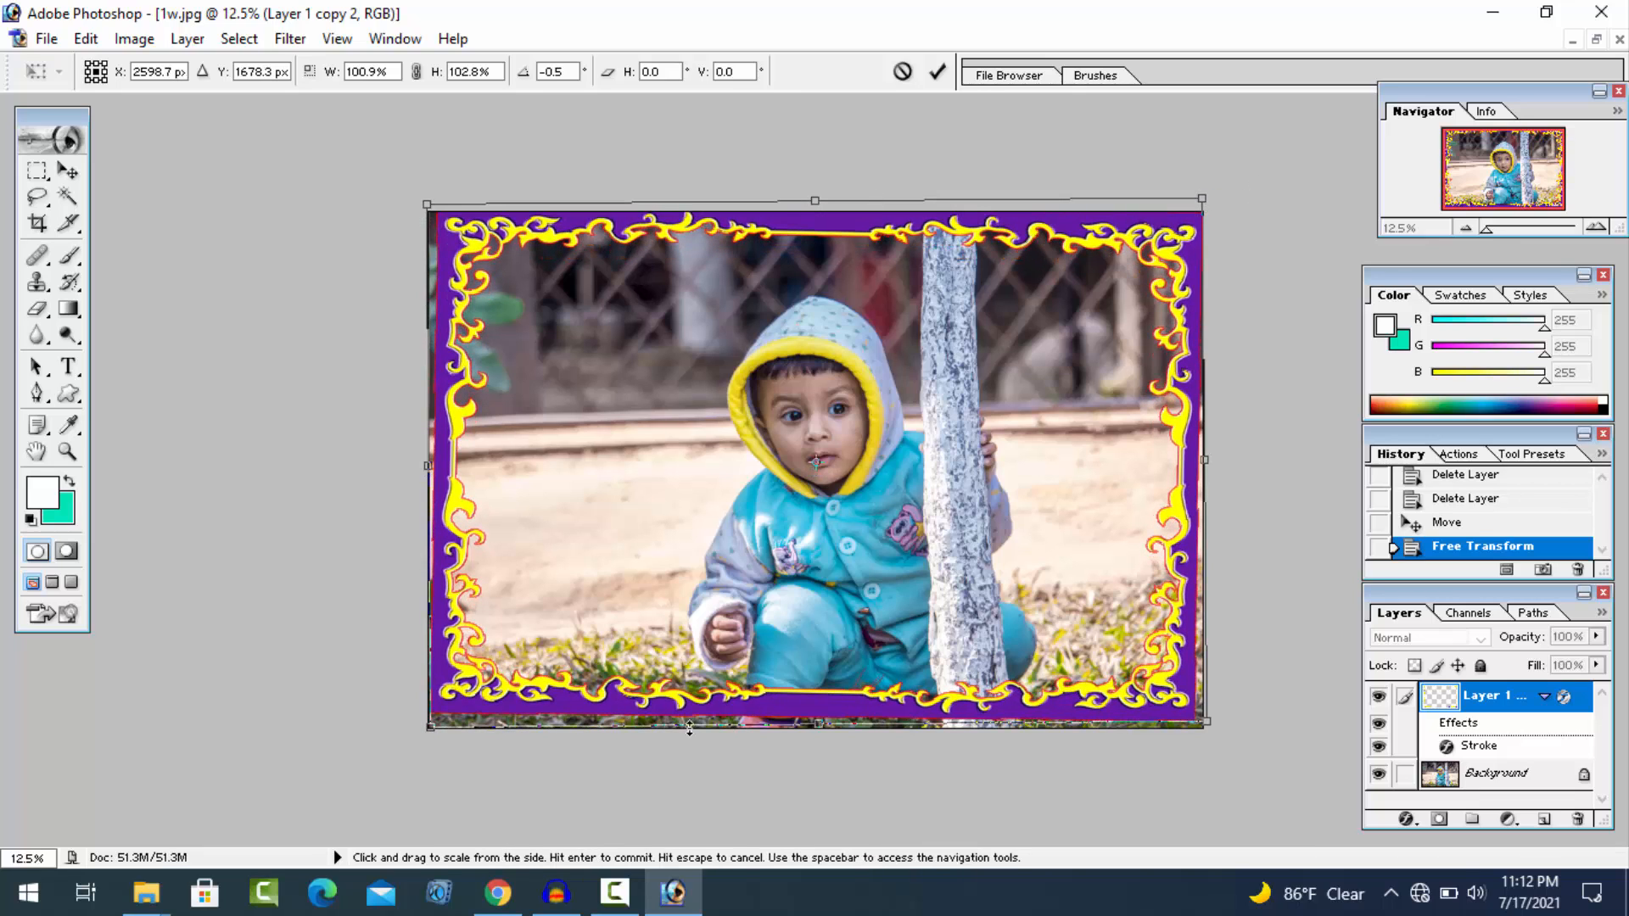
drag(432, 730, 430, 745)
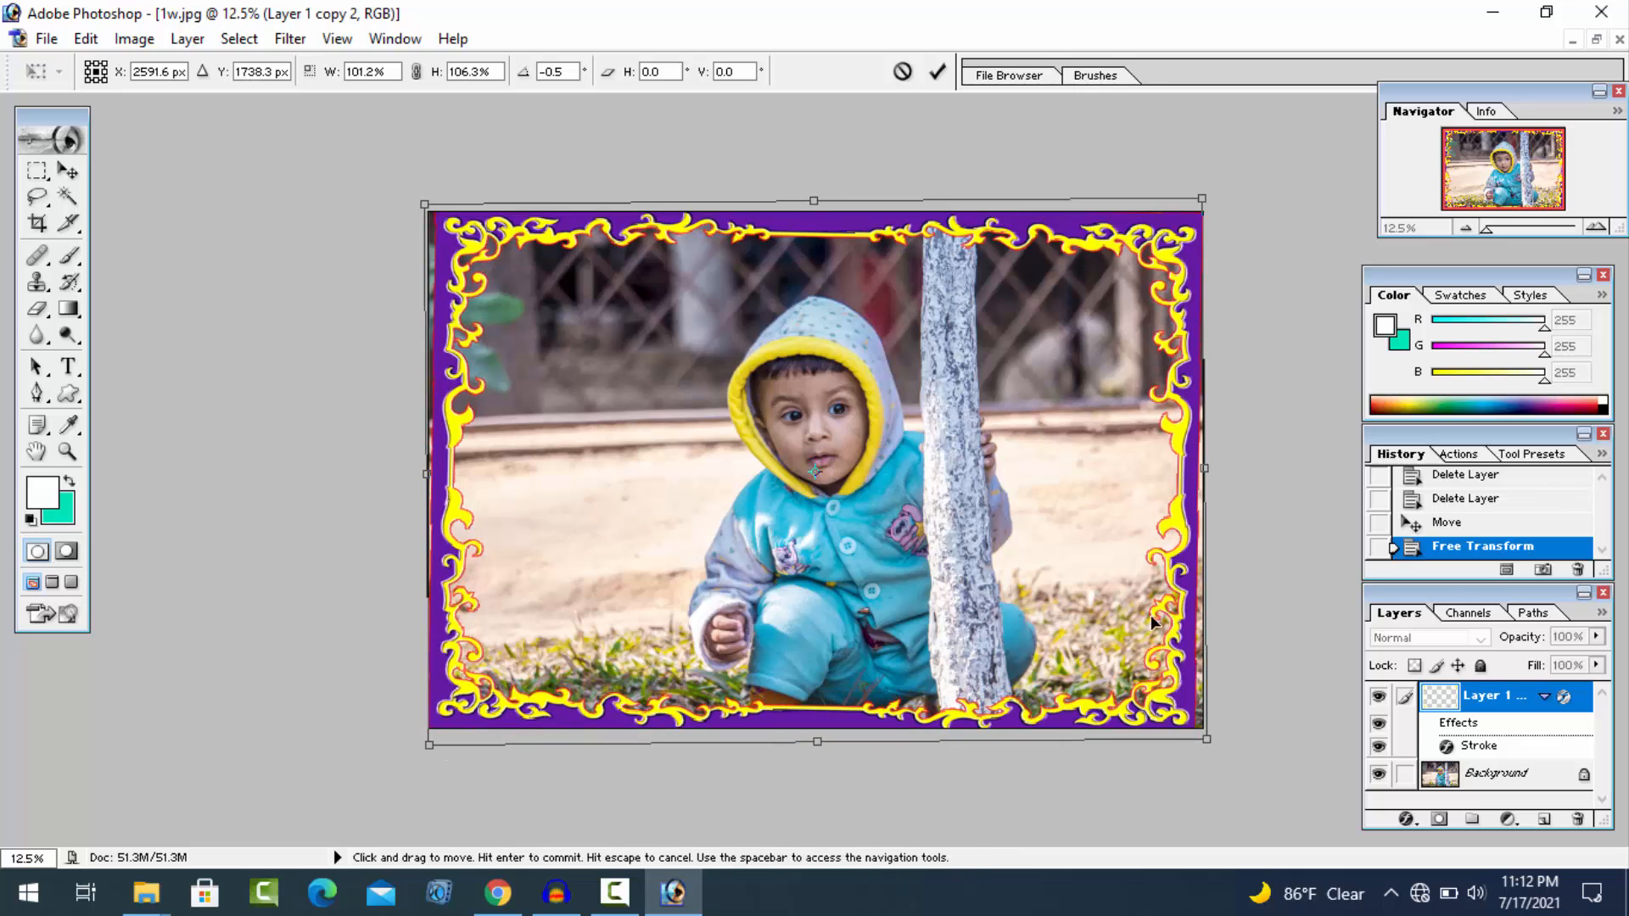
drag(1210, 747, 1221, 735)
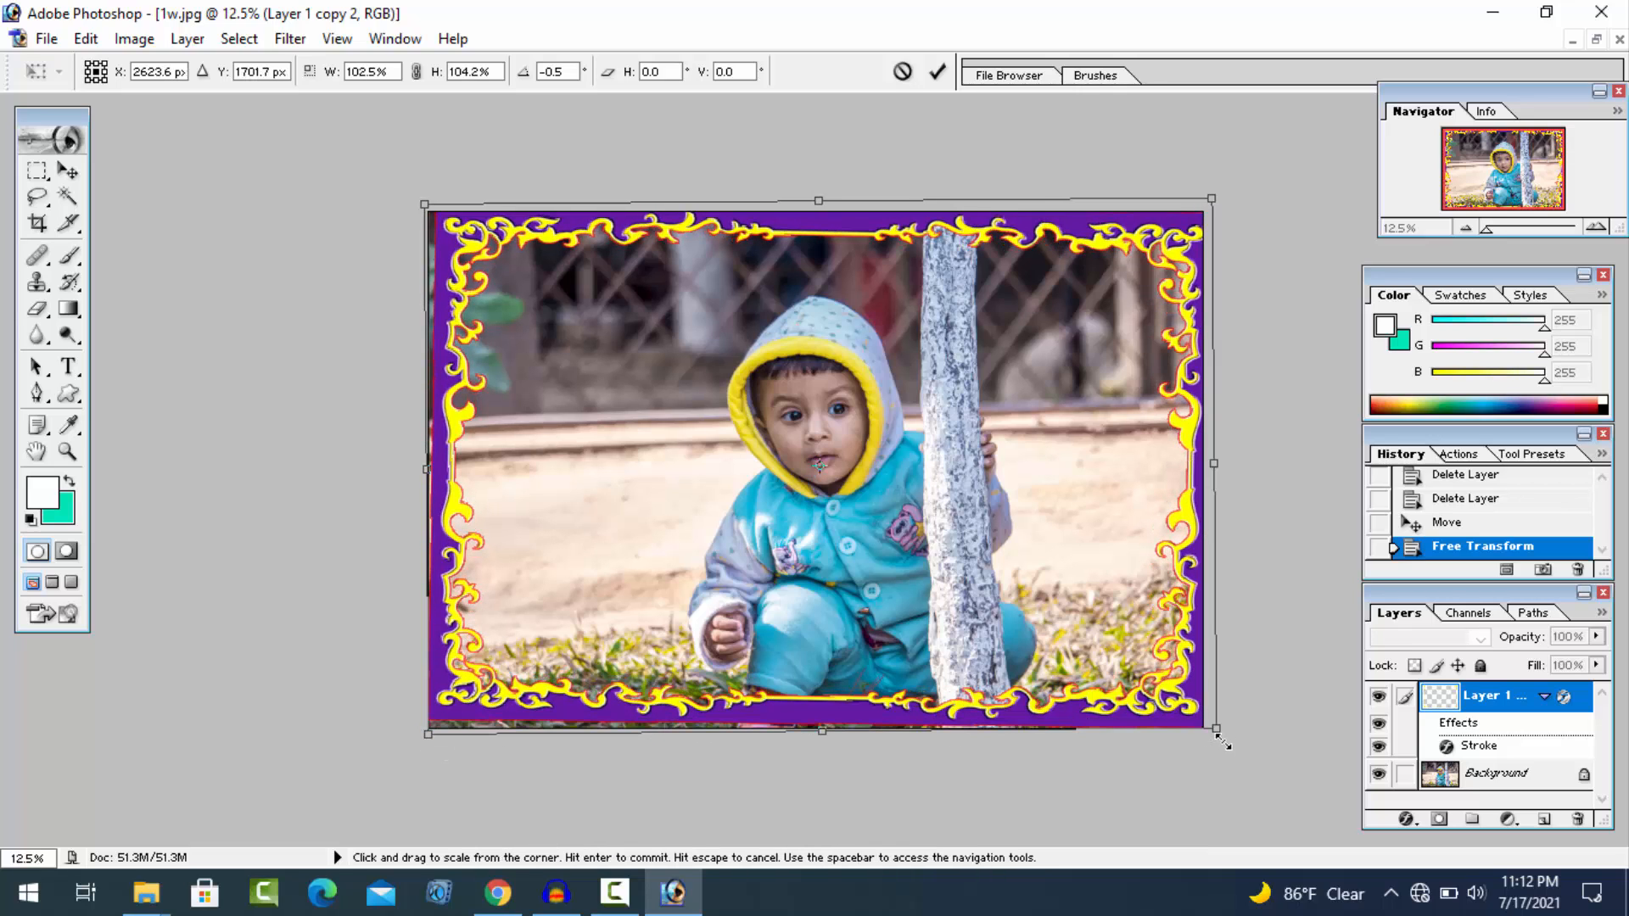
click(938, 74)
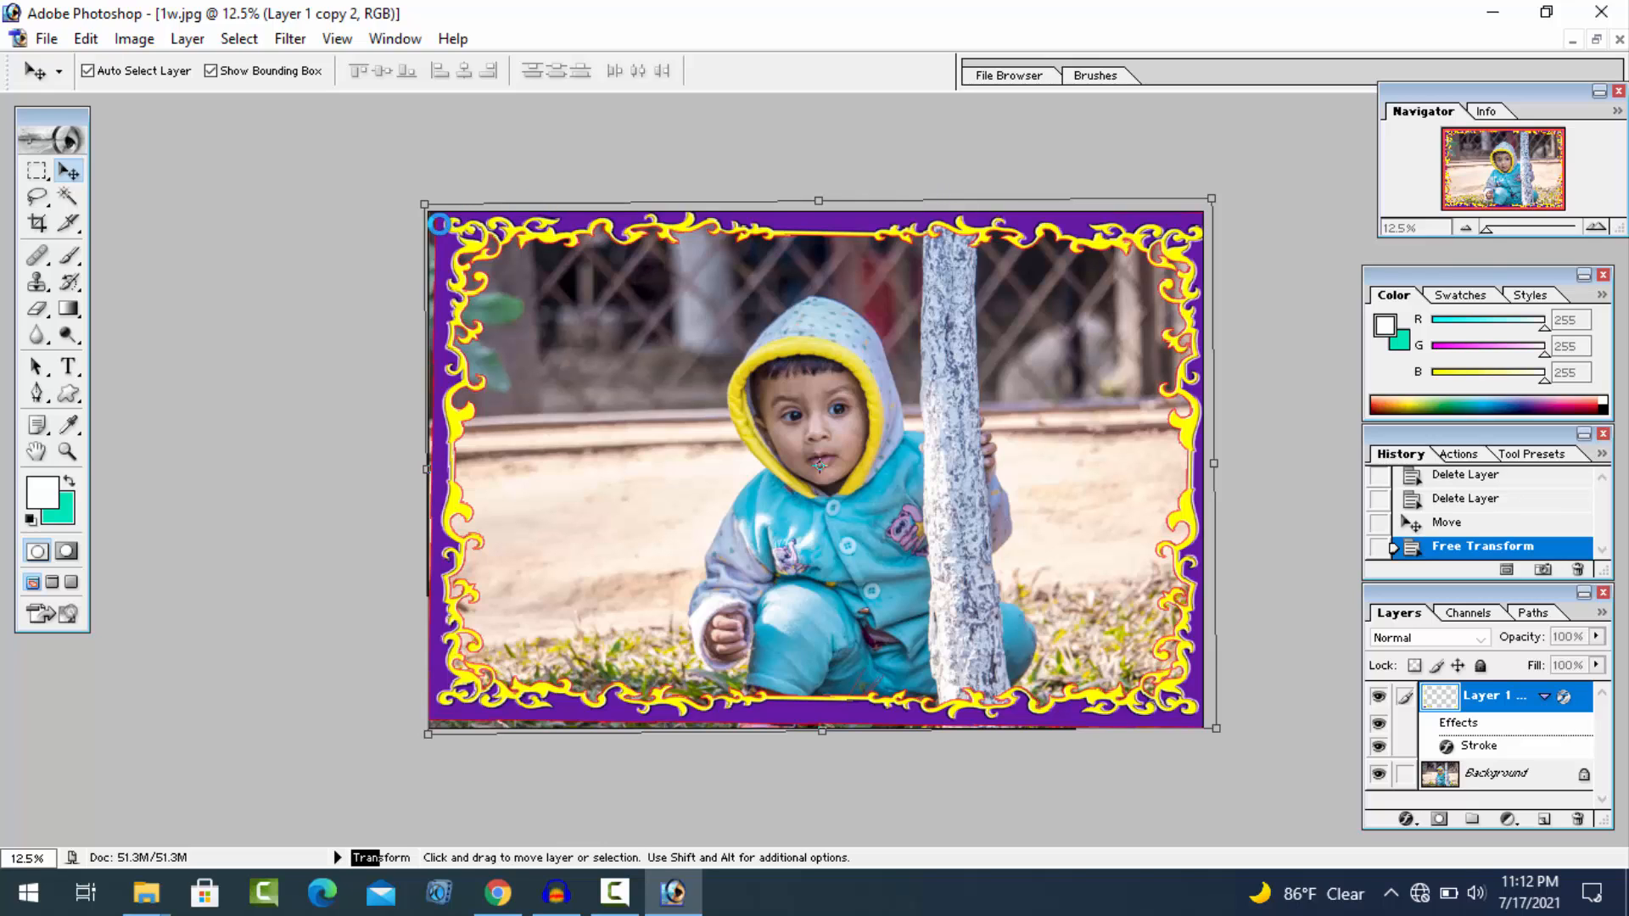
double_click(498, 449)
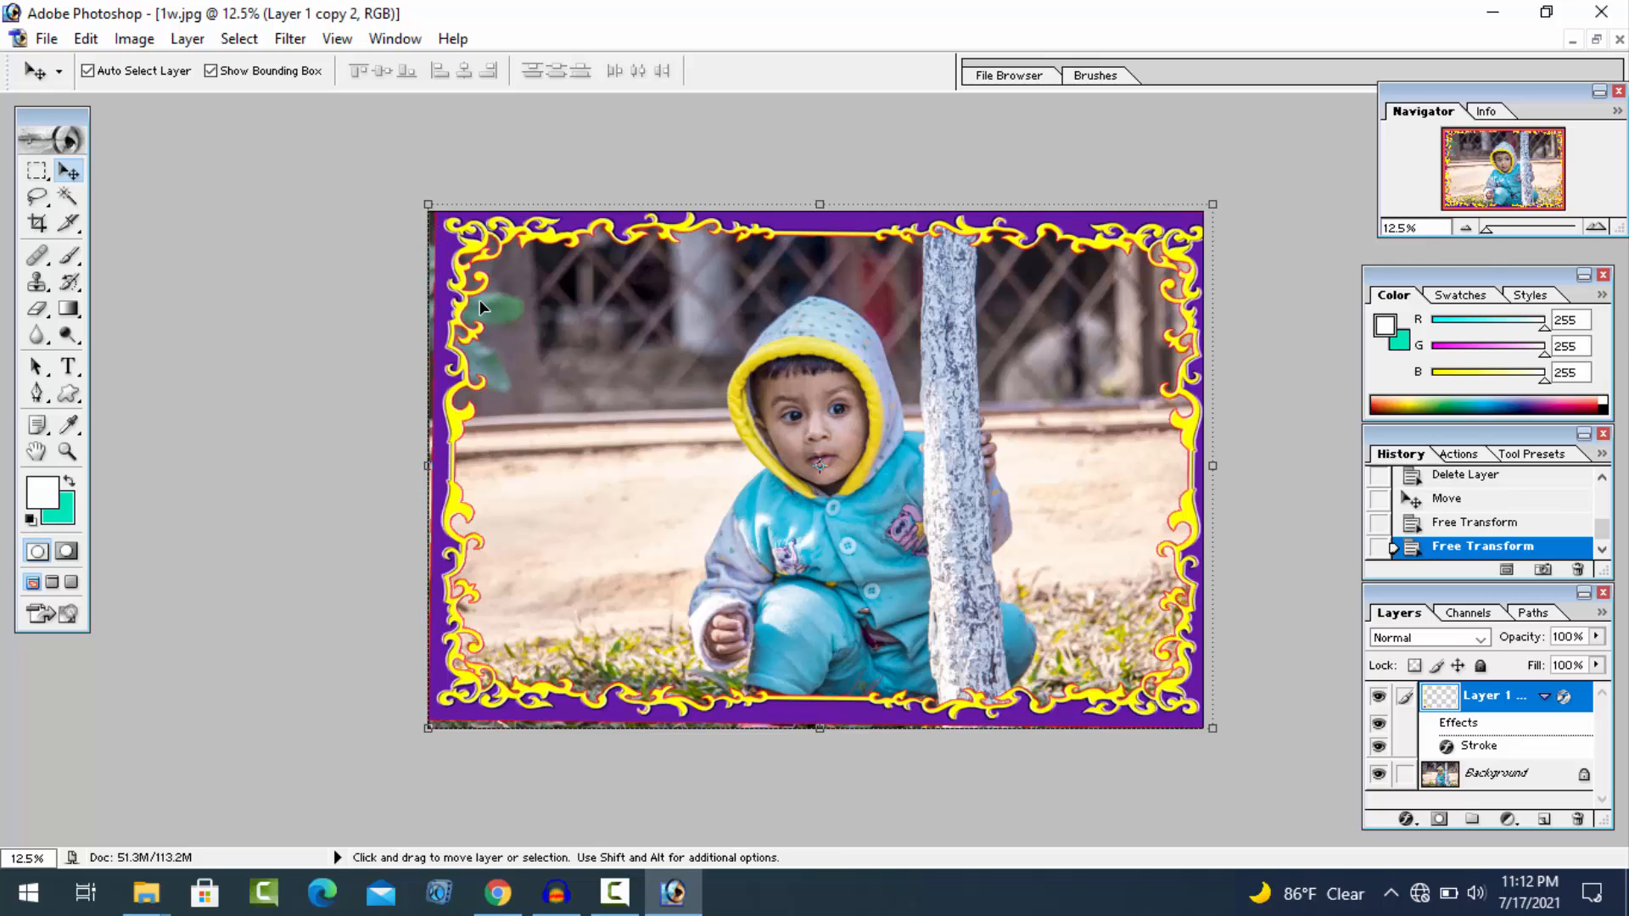
drag(464, 246, 454, 247)
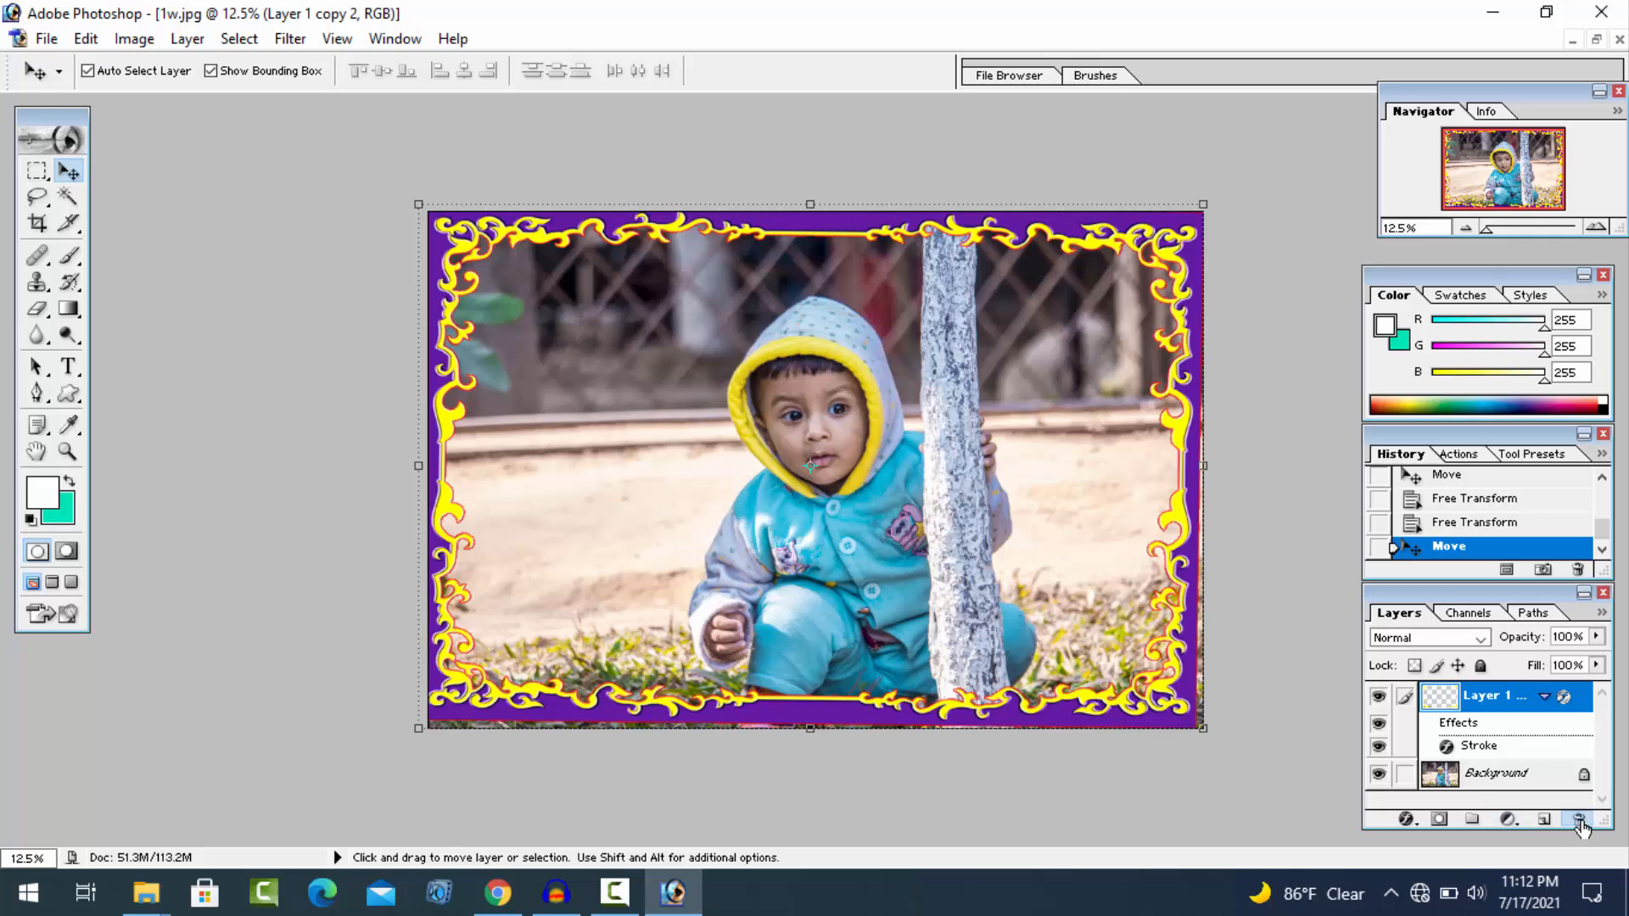
Delete the purple frame layer from 1w.jpg, restore the photo's window and close the frame document 26.psd.
click(1577, 819)
click(772, 350)
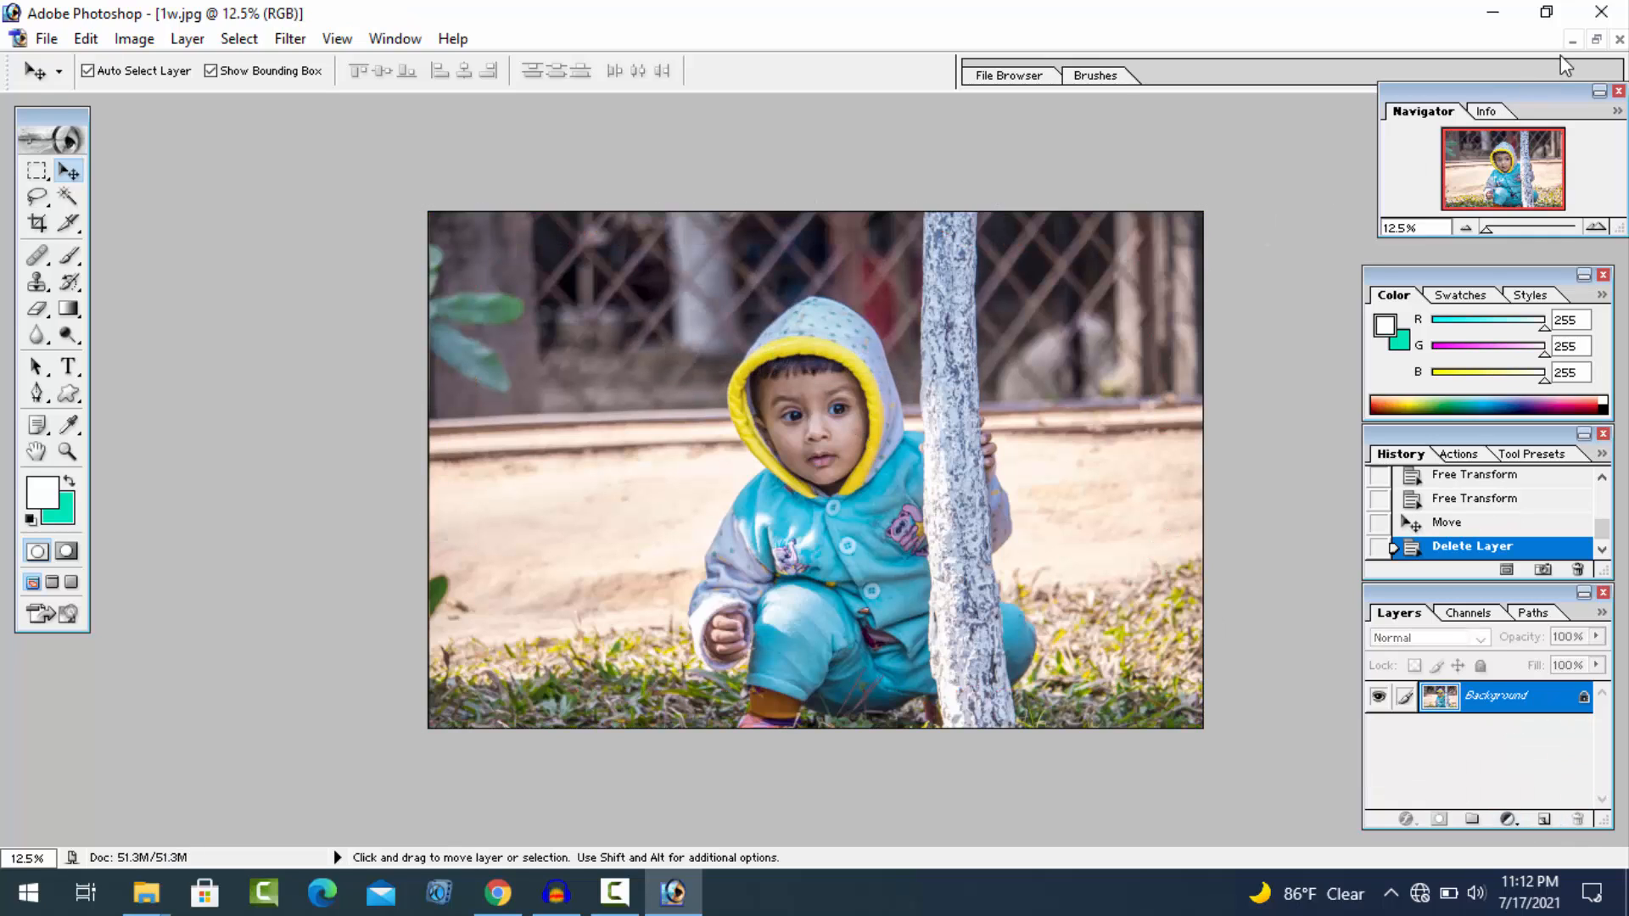
click(1596, 40)
click(1186, 248)
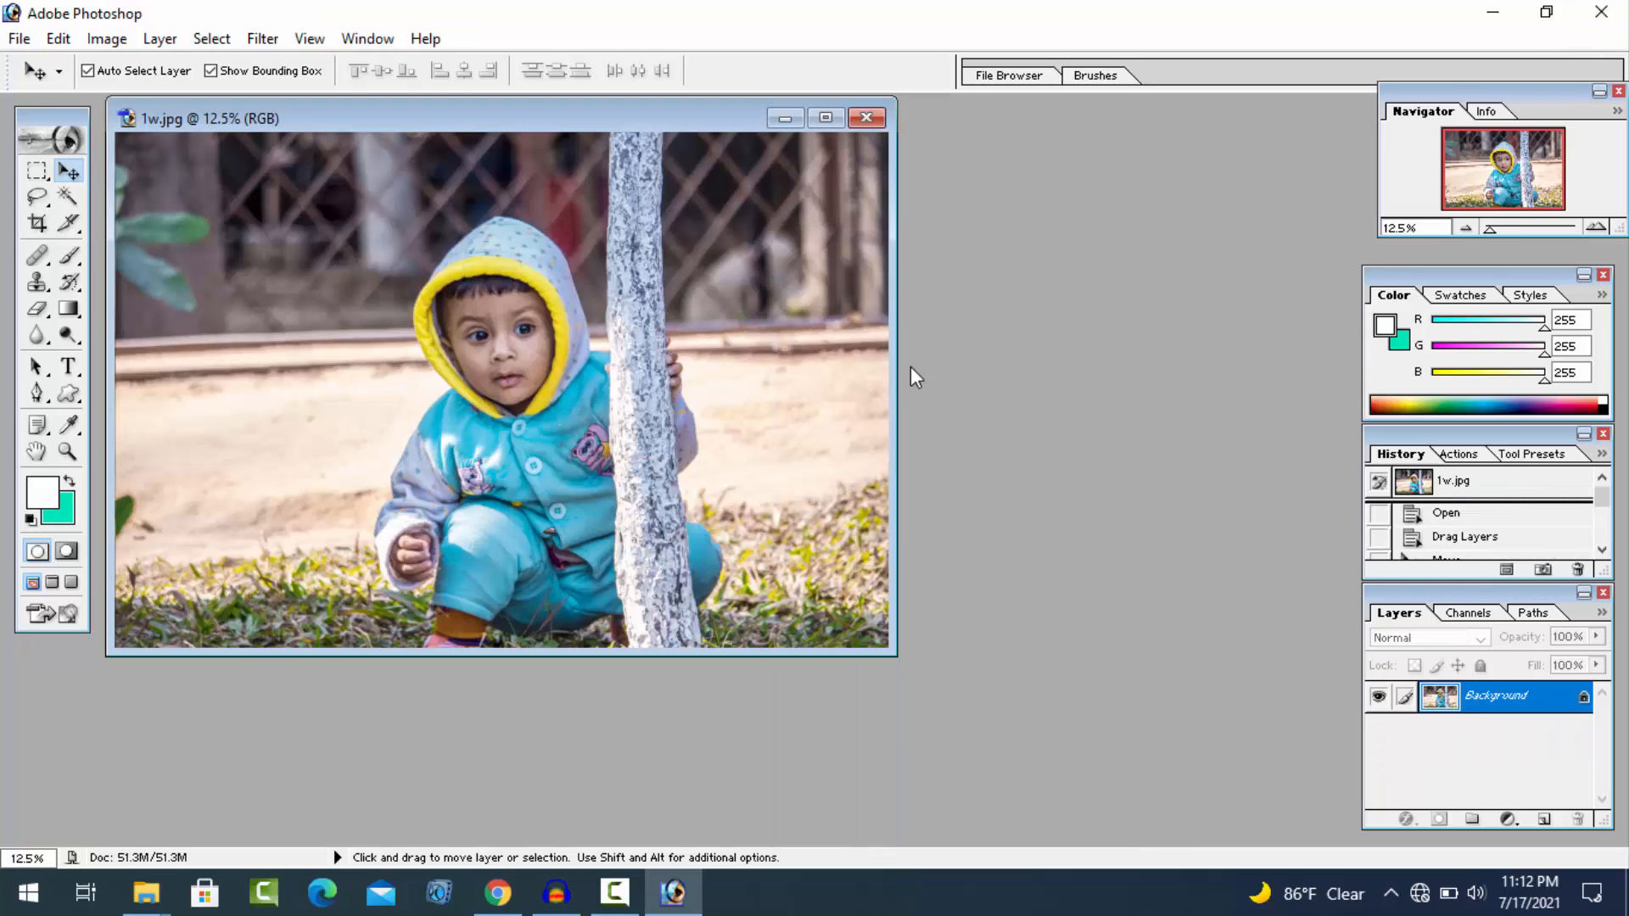
Open the frame file 23.psd from the 3R folder in Photoshop and move its window beside the photo.
click(1492, 13)
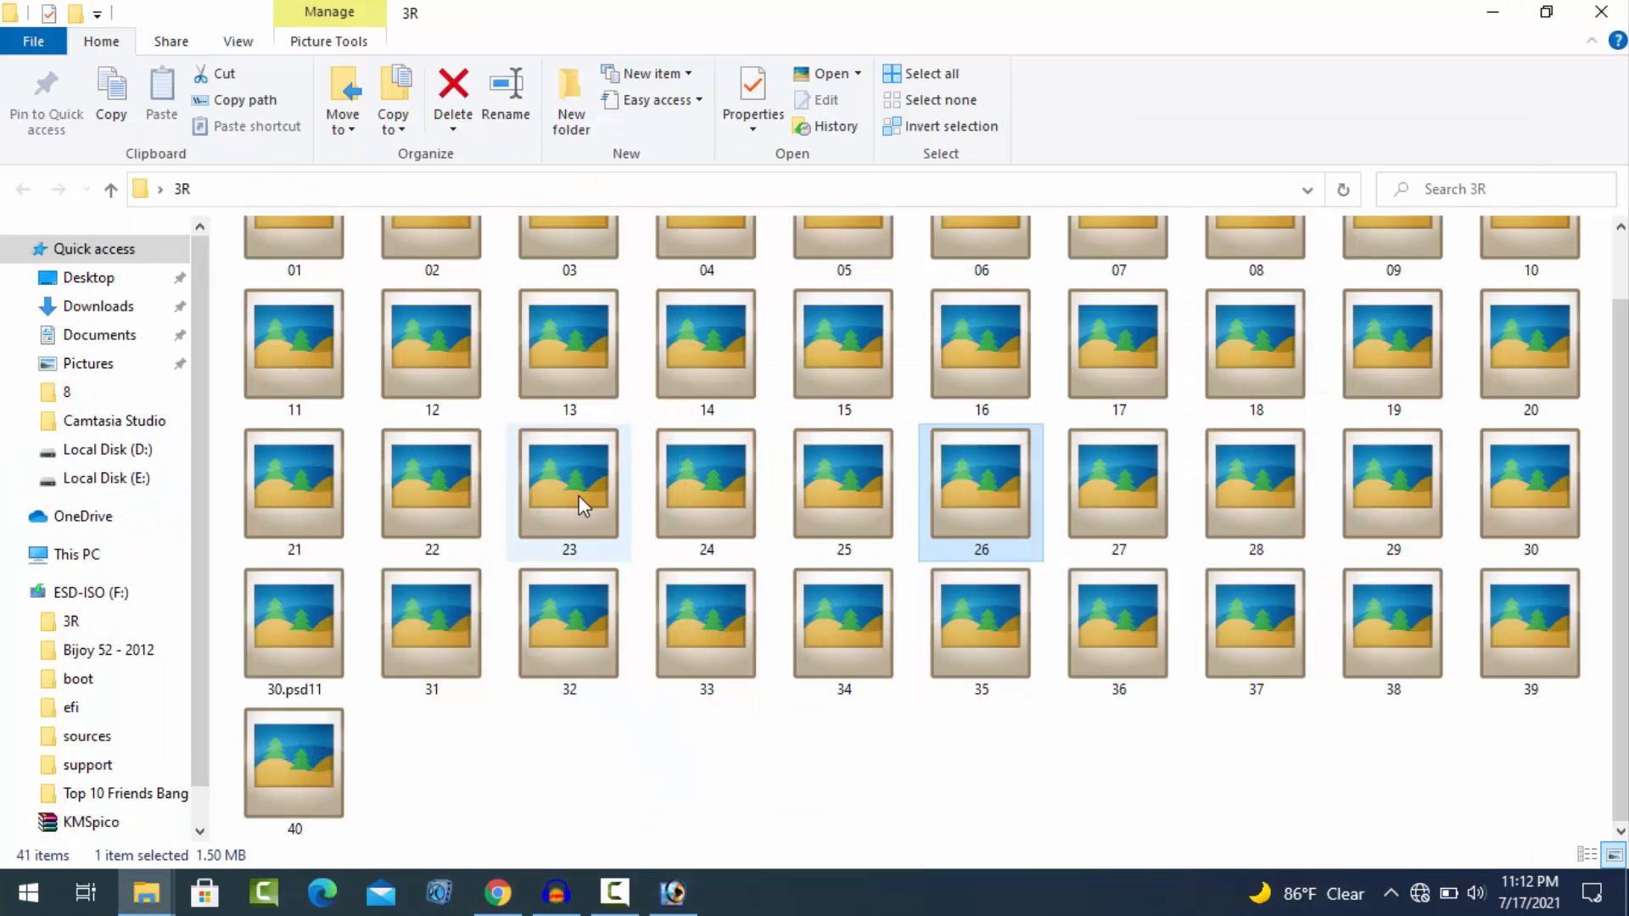
double_click(574, 501)
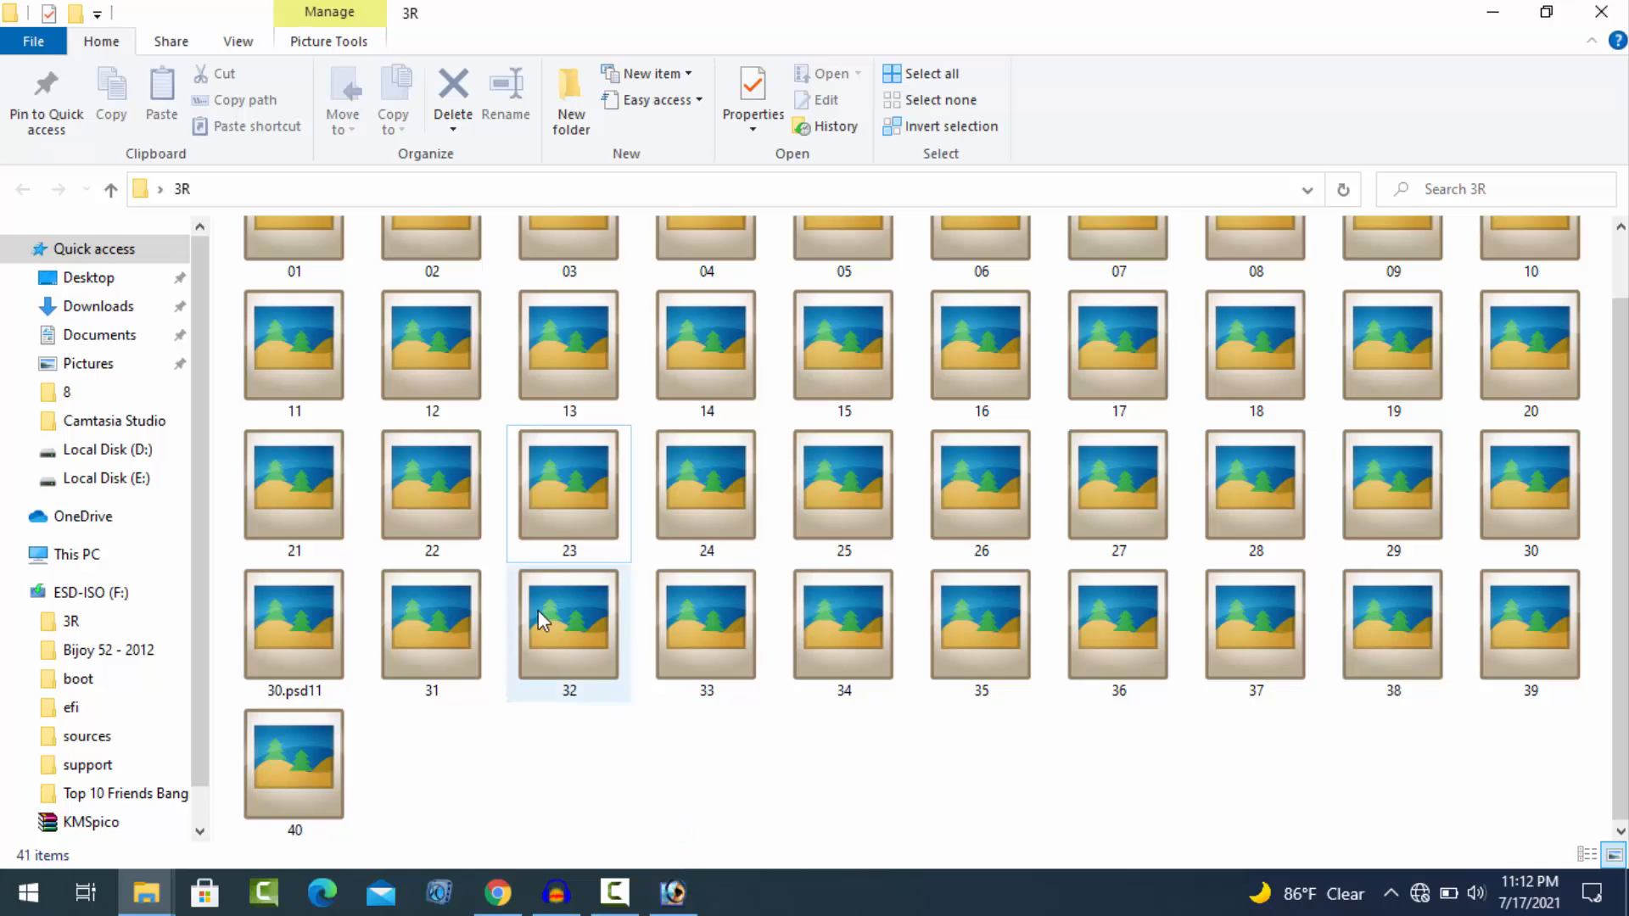
drag(538, 610, 583, 426)
drag(384, 155, 976, 223)
Rotate the canvas of 23.psd 90° clockwise into landscape orientation.
click(106, 38)
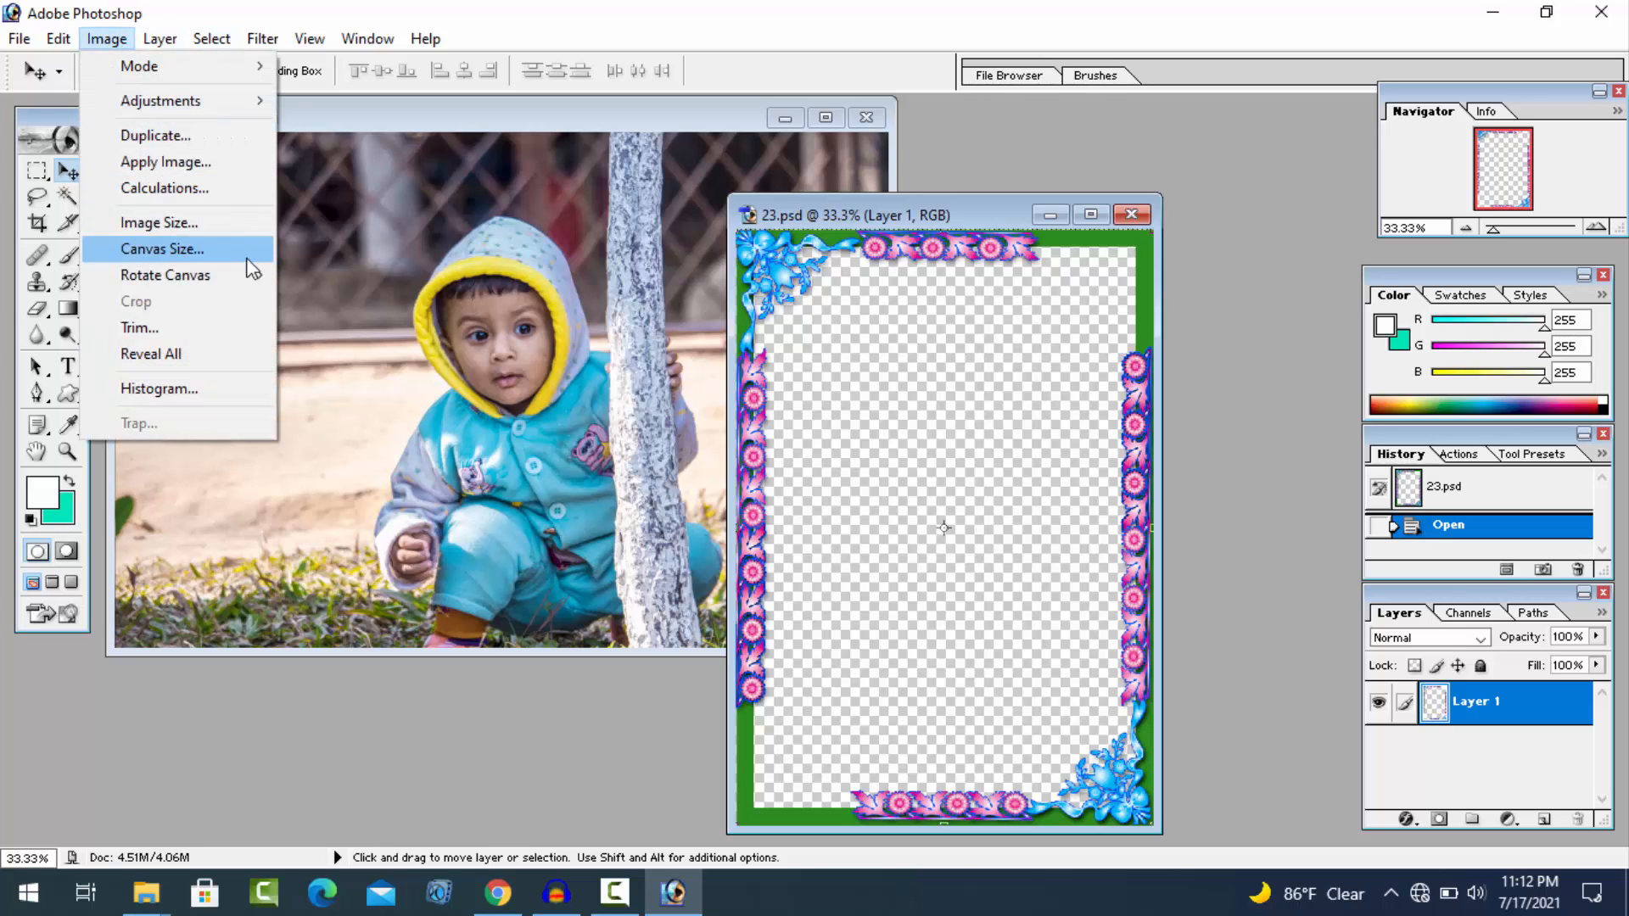
mouse_move(212, 275)
click(296, 301)
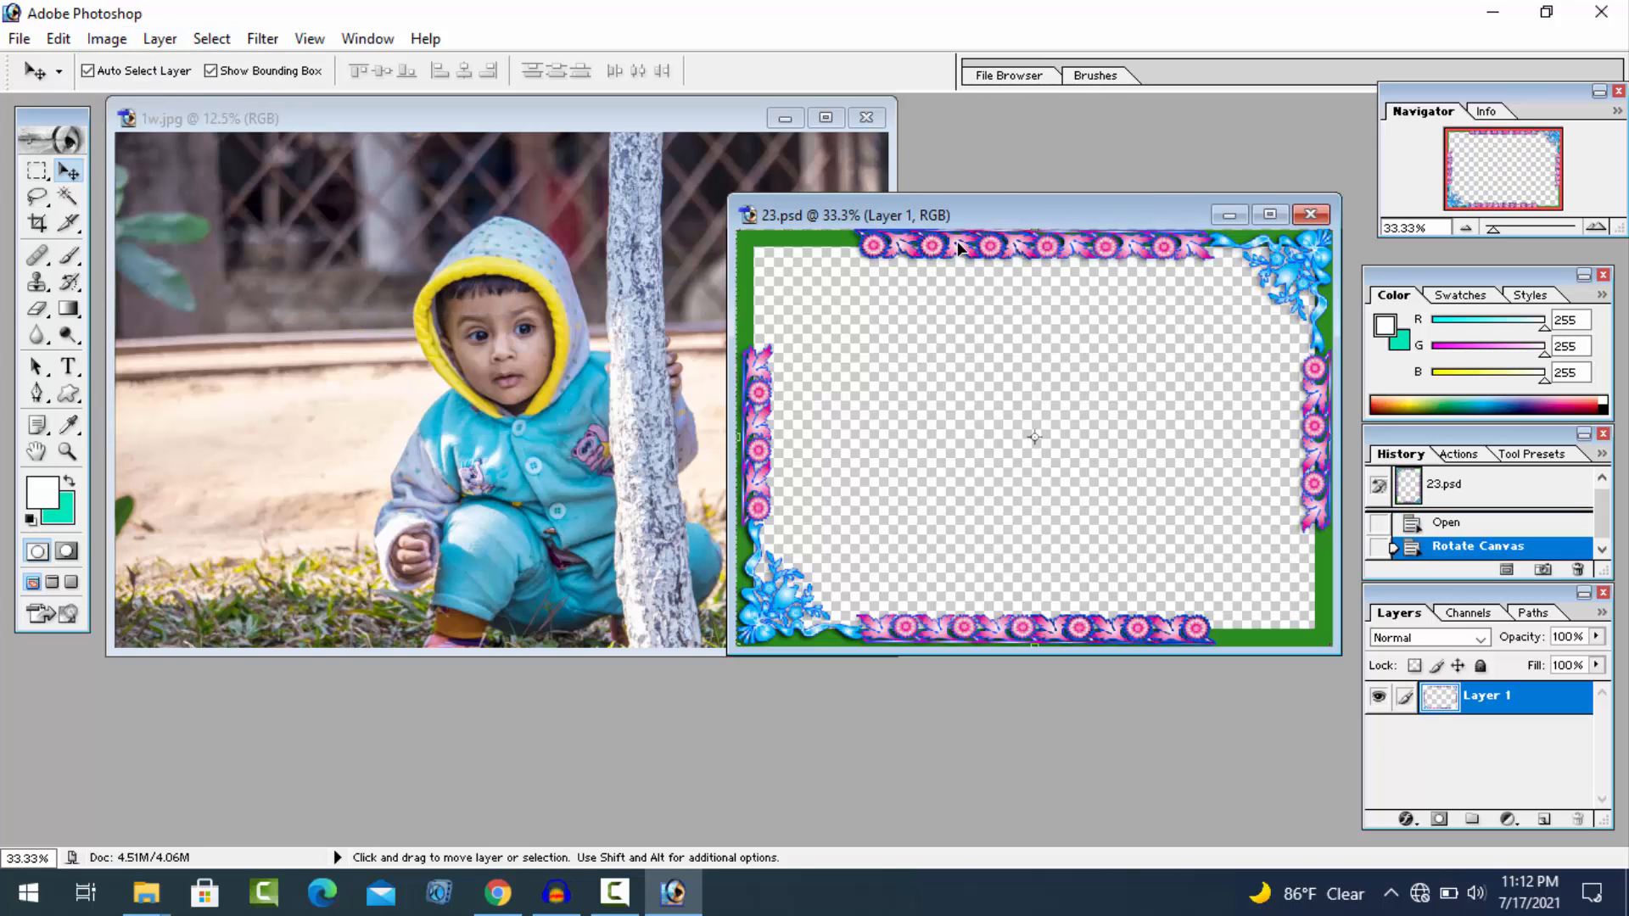
Copy the green floral frame from 23.psd into 1w.jpg and scale it to about 346% by 328% to cover the photo.
drag(959, 248, 205, 148)
drag(344, 283, 901, 655)
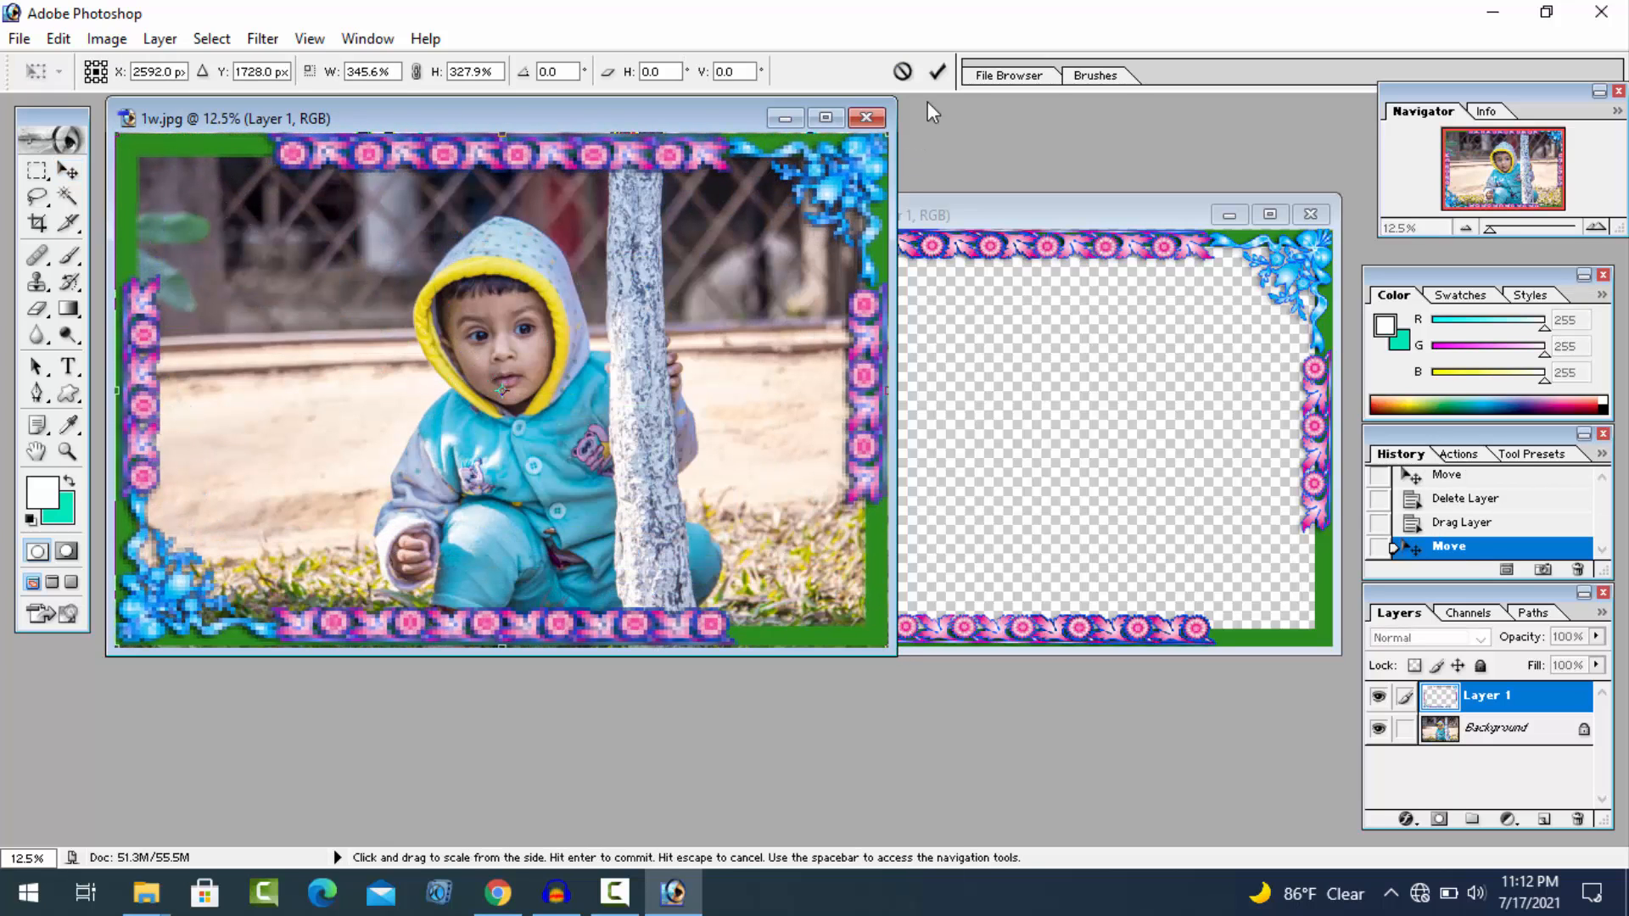
click(936, 71)
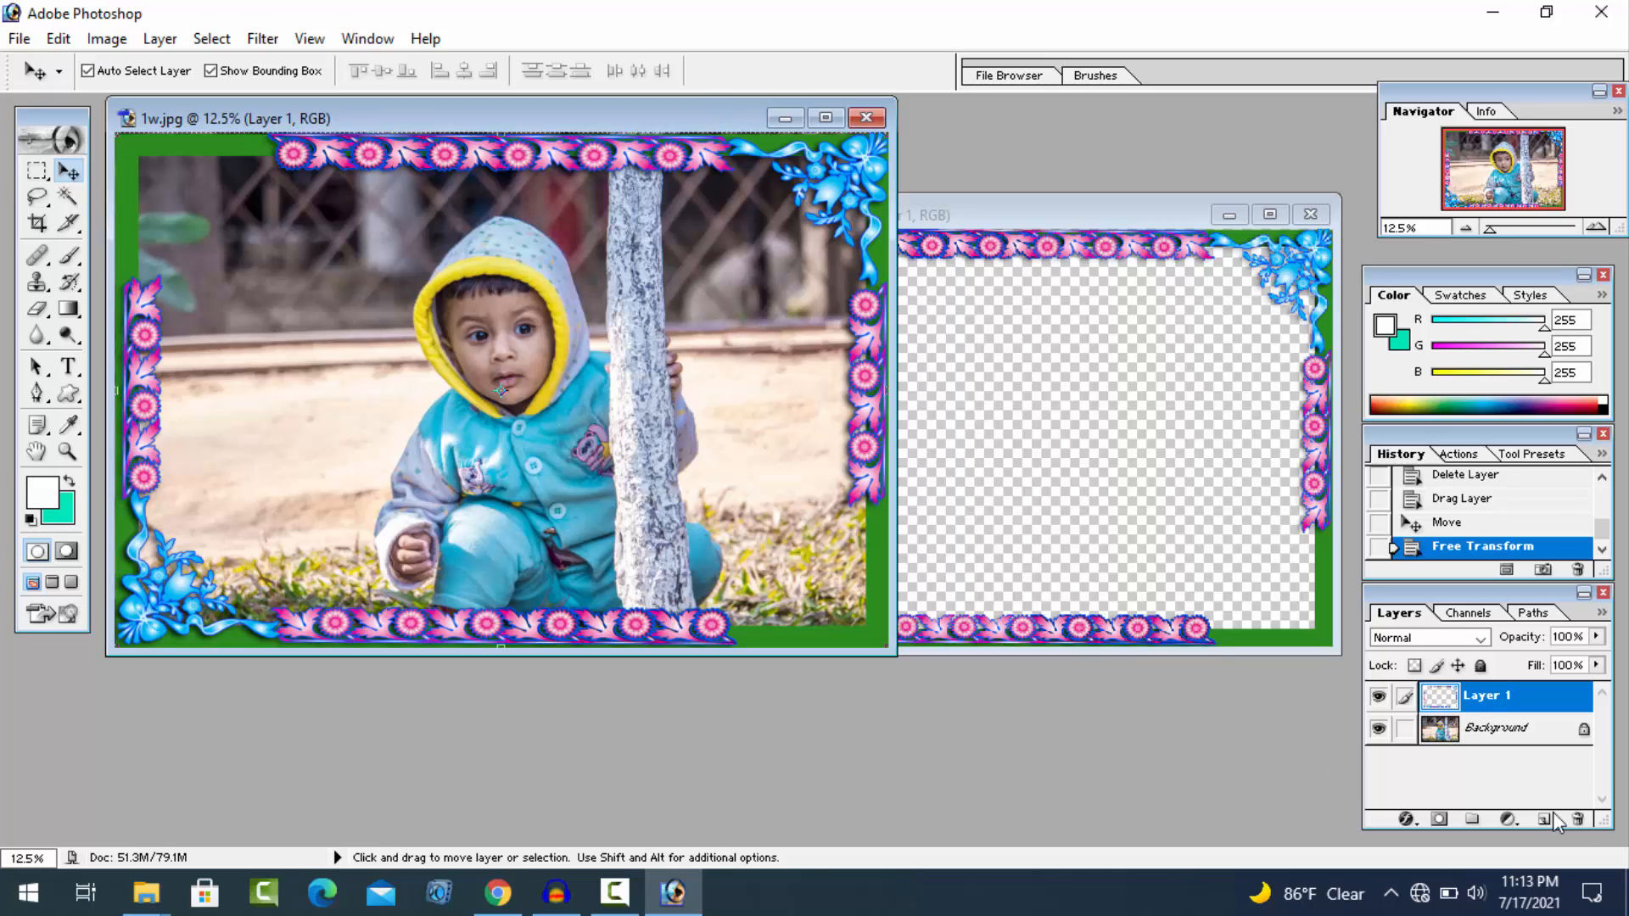
Delete the green floral frame layer from 1w.jpg and close 23.psd without saving.
click(1578, 819)
click(773, 351)
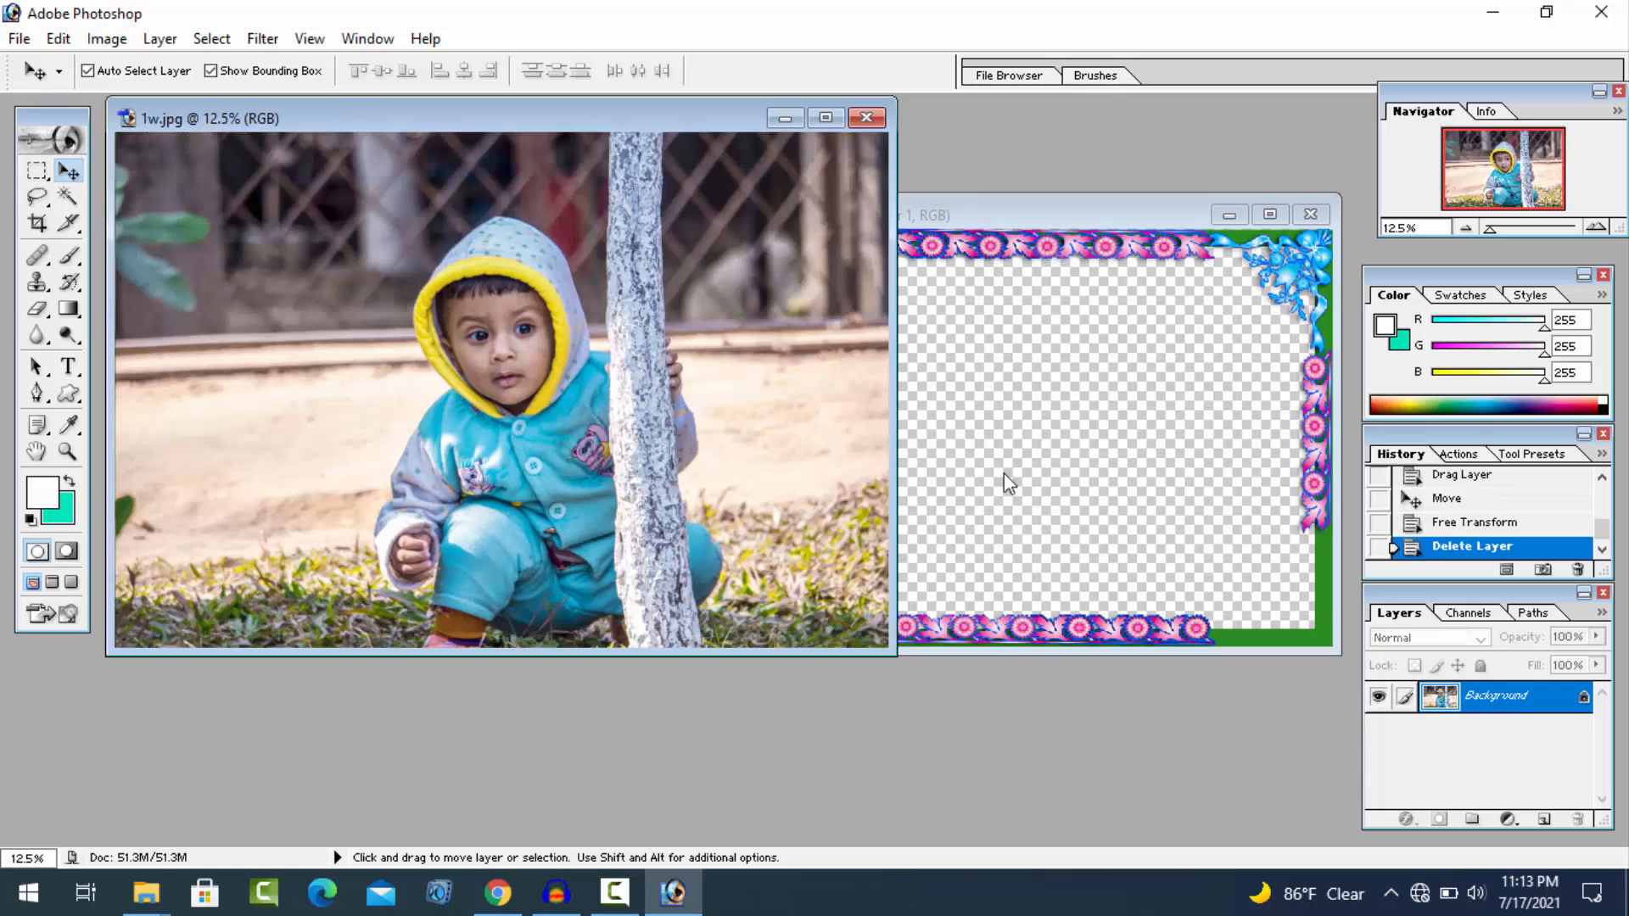
click(1103, 215)
click(1310, 214)
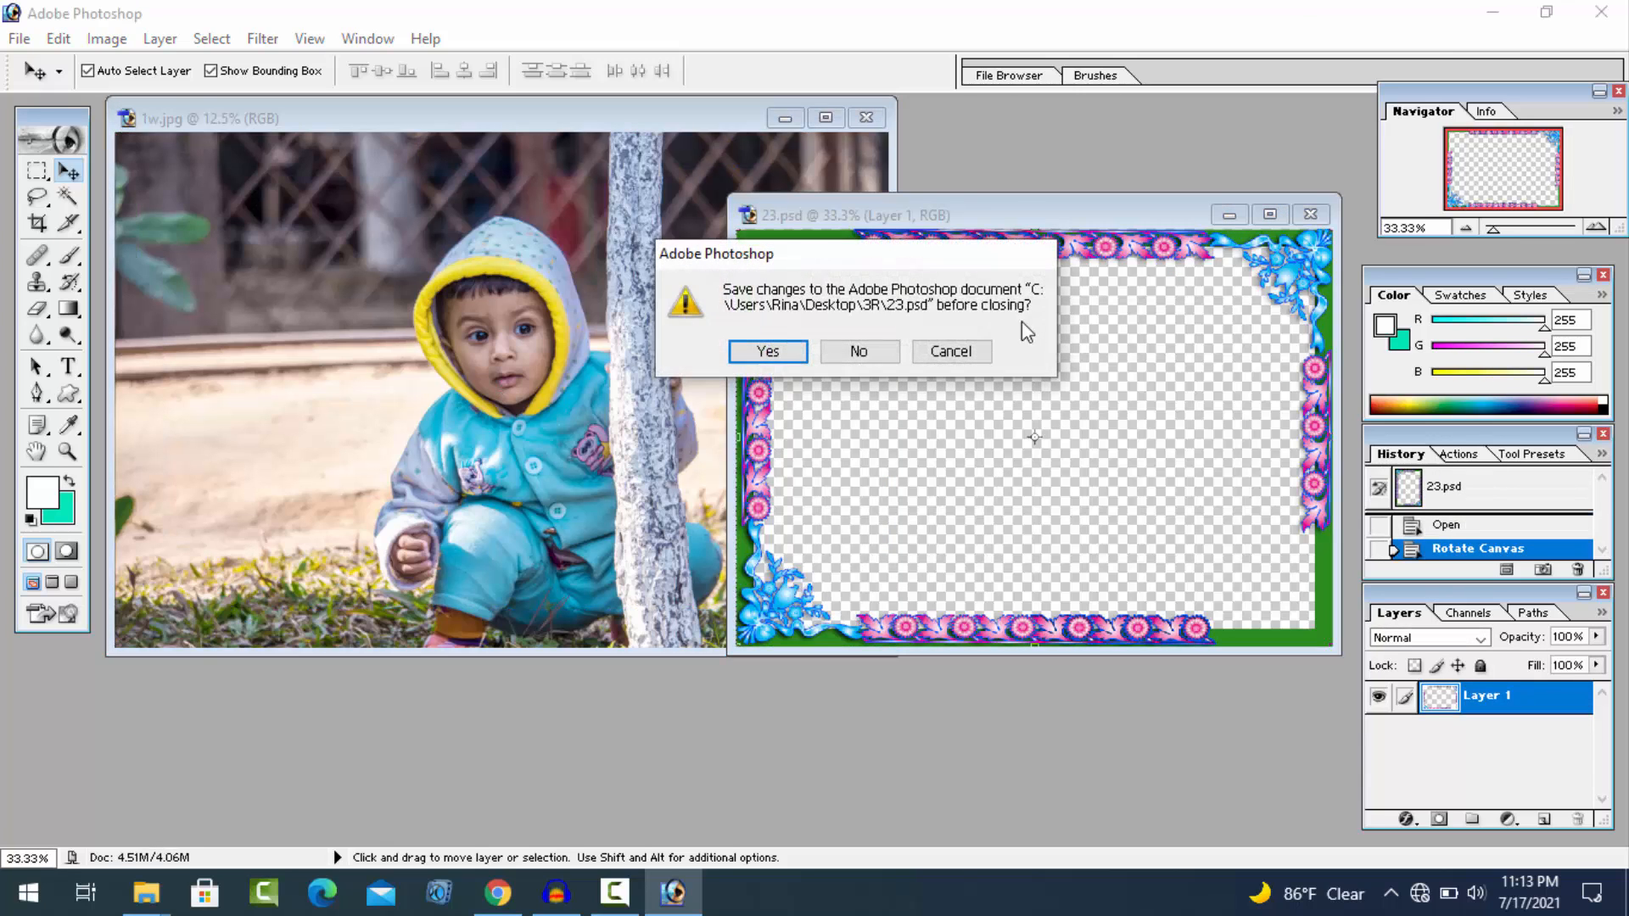
click(858, 352)
Open the frame file 11.psd from the 3R folder in Photoshop and rotate its canvas 90° clockwise.
click(1489, 19)
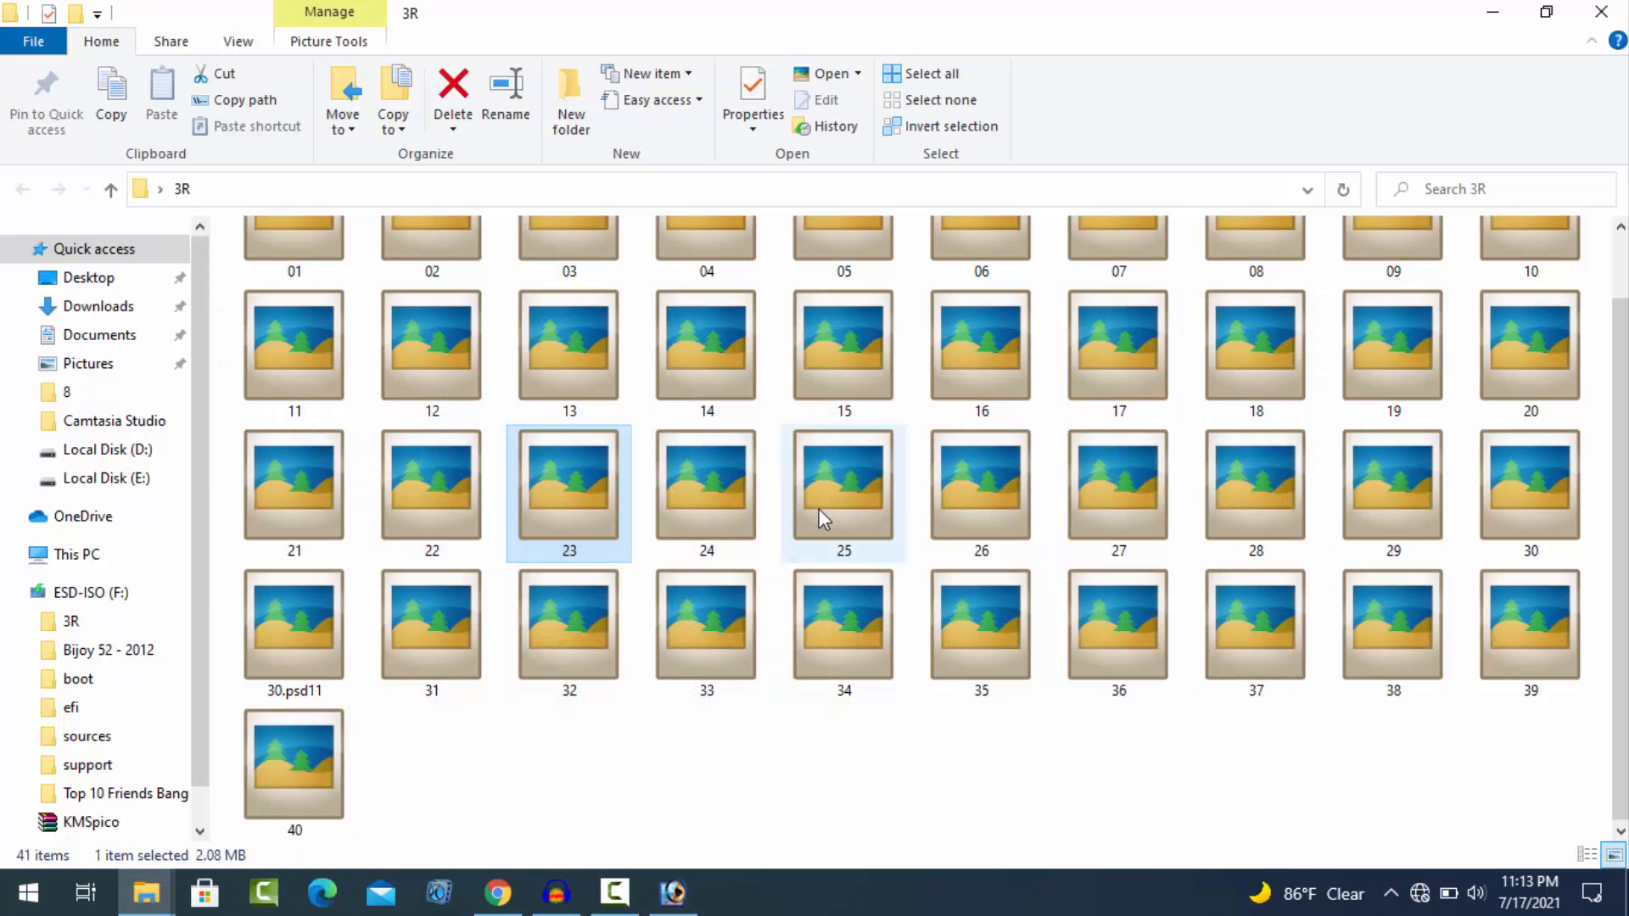
drag(308, 338, 750, 497)
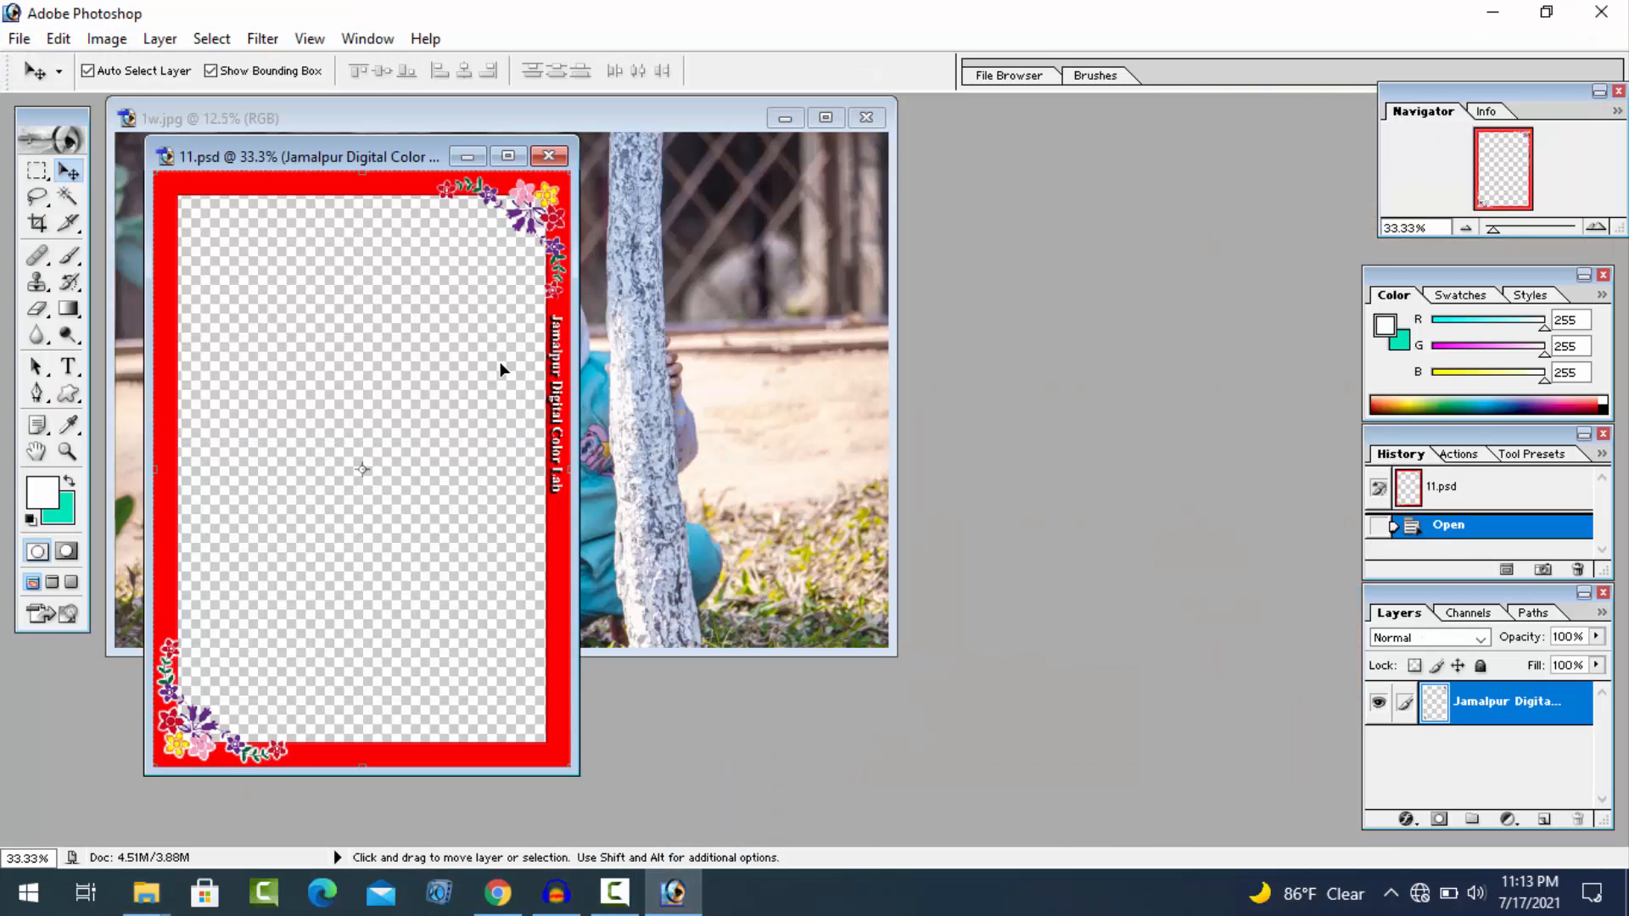
click(107, 38)
mouse_move(225, 275)
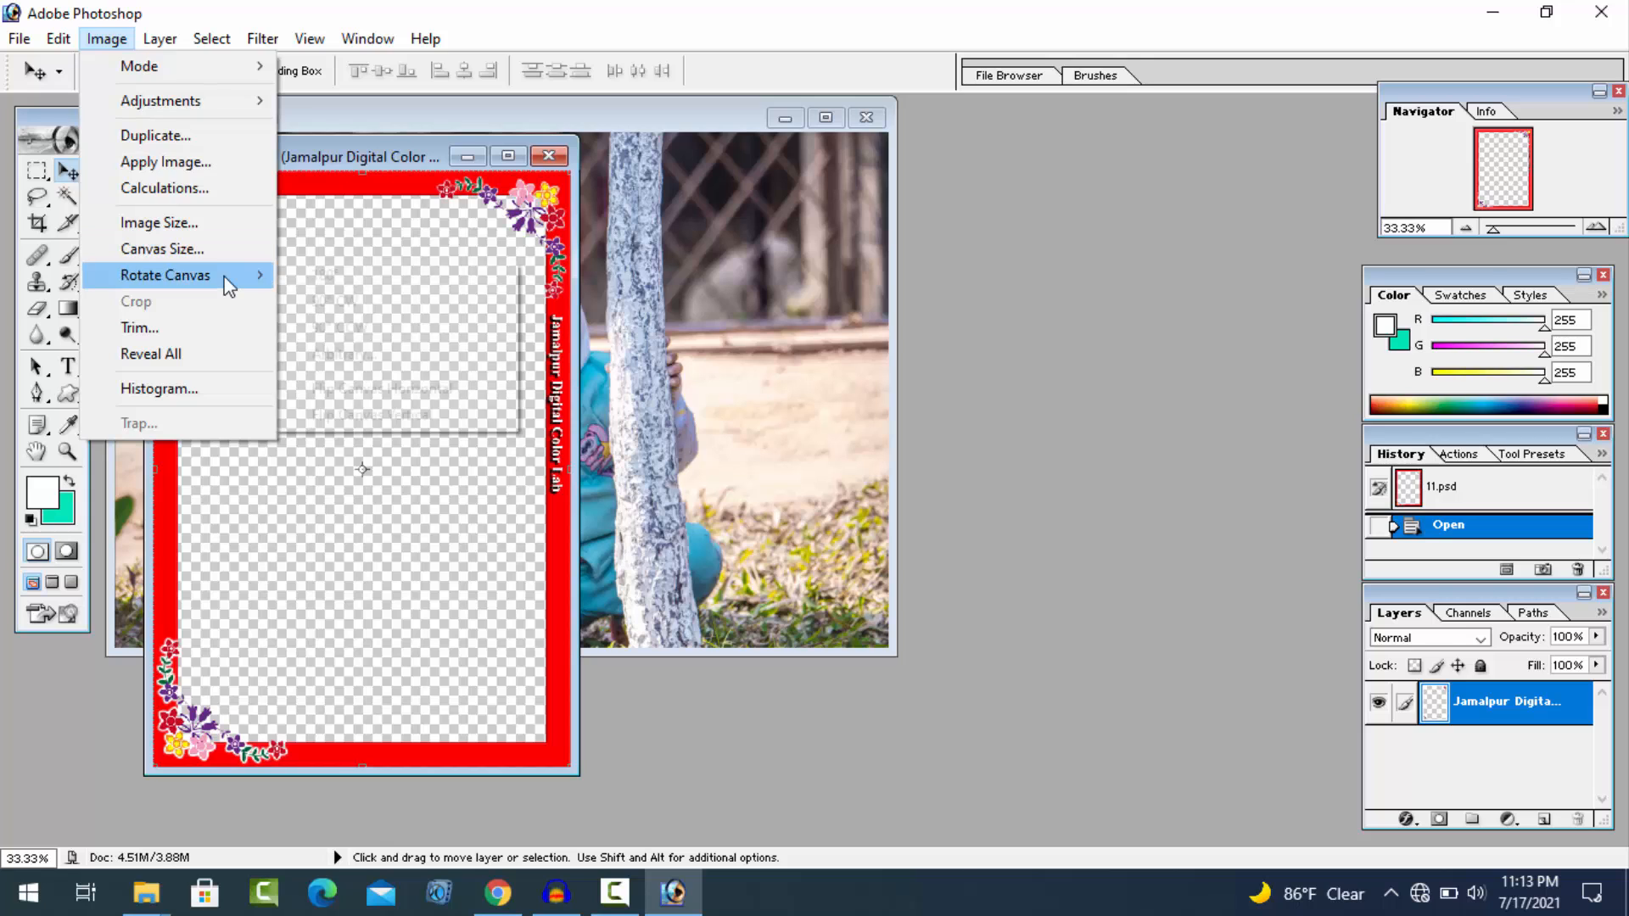
click(335, 301)
Copy the red frame from 11.psd into 1w.jpg and scale it to about 346% by 339% to cover the photo.
drag(360, 163, 203, 147)
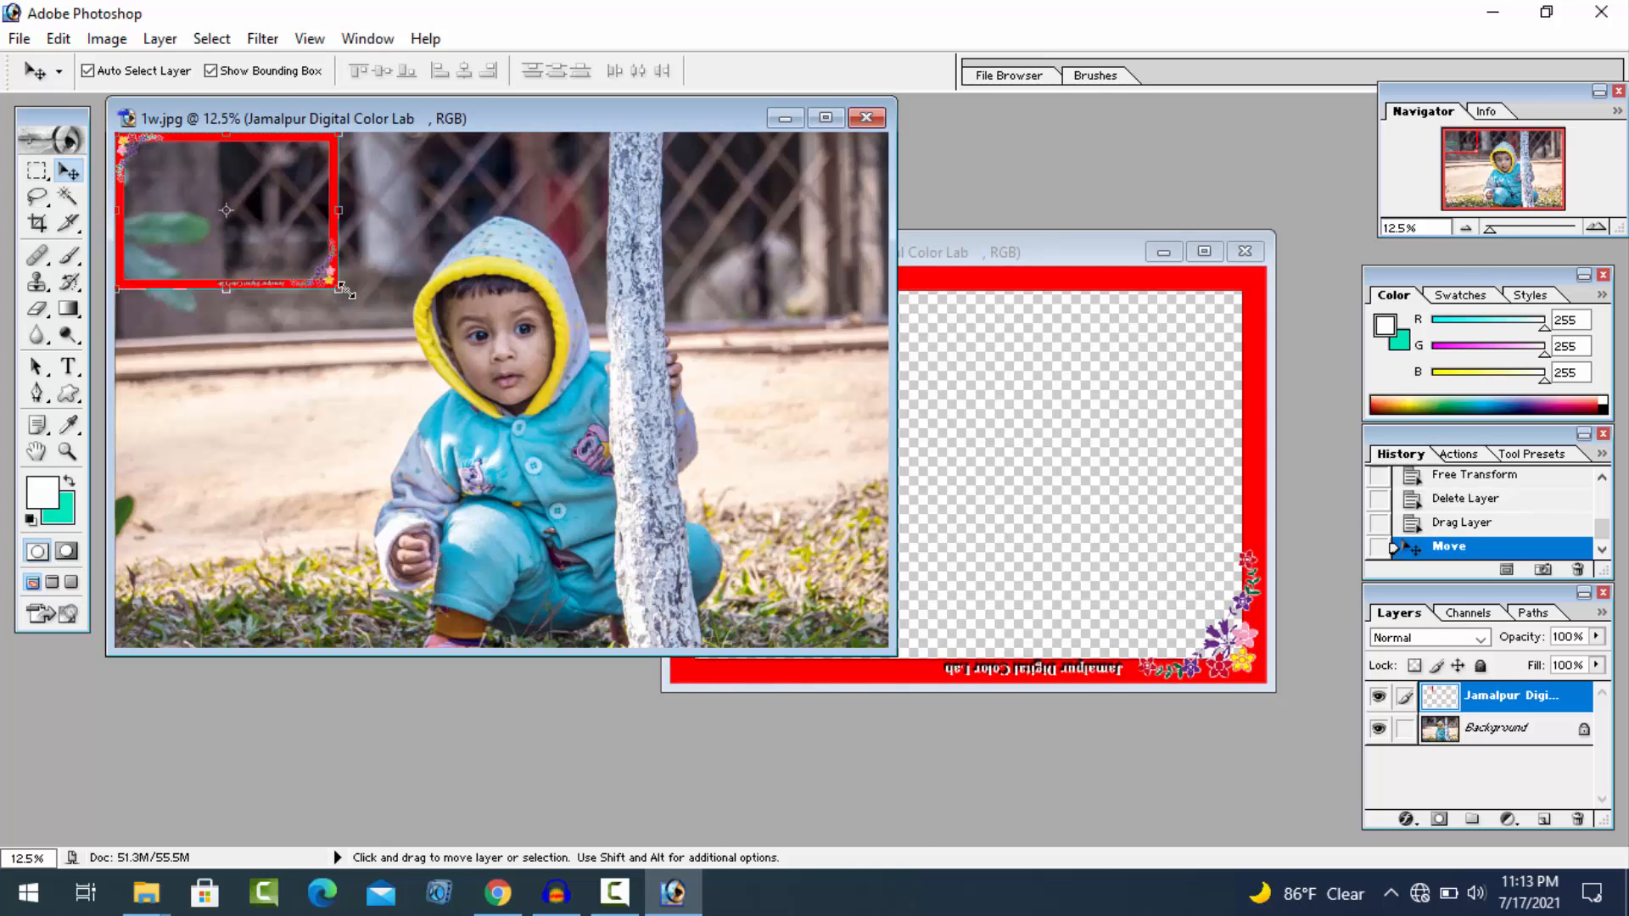
drag(339, 294, 893, 660)
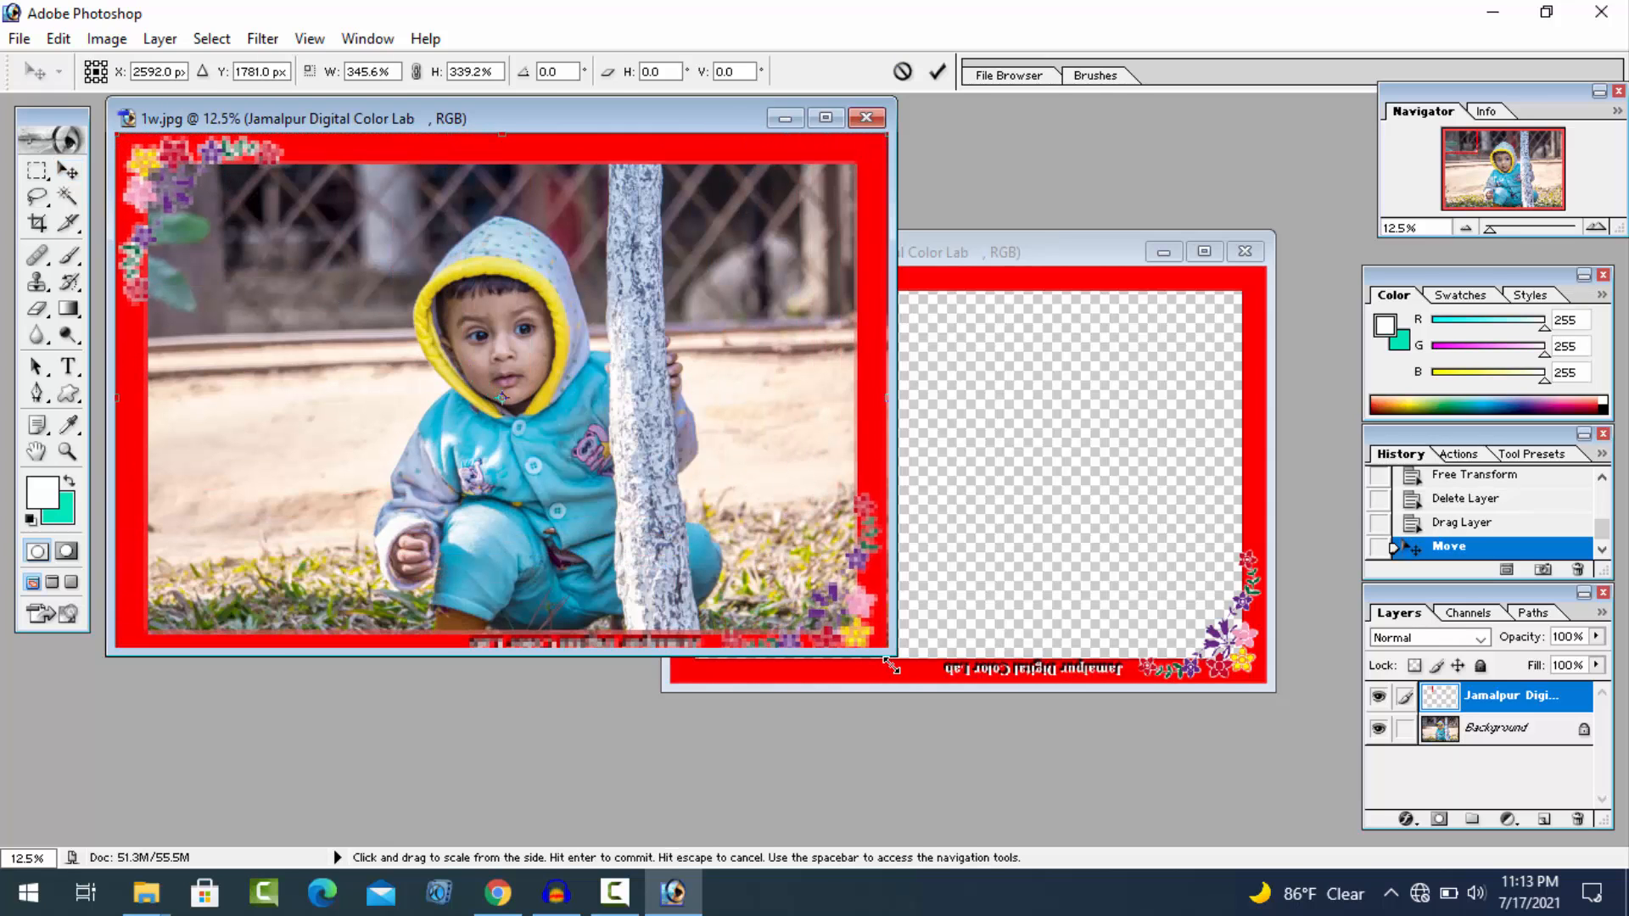
click(937, 72)
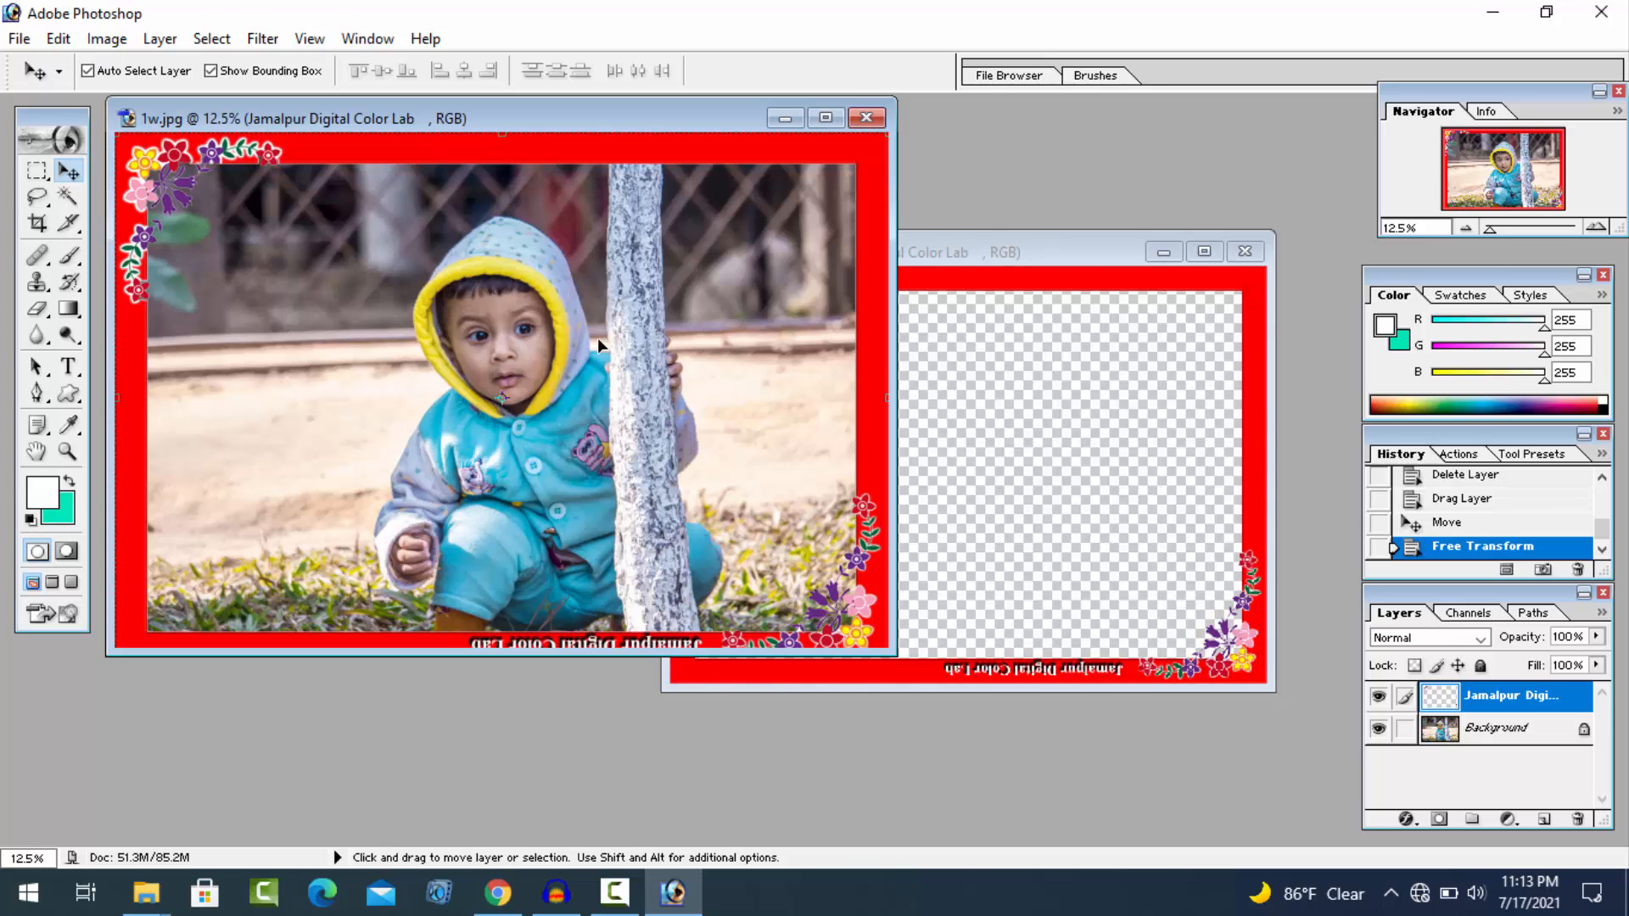
Delete the red frame layer from 1w.jpg and close 11.psd without saving.
click(1577, 819)
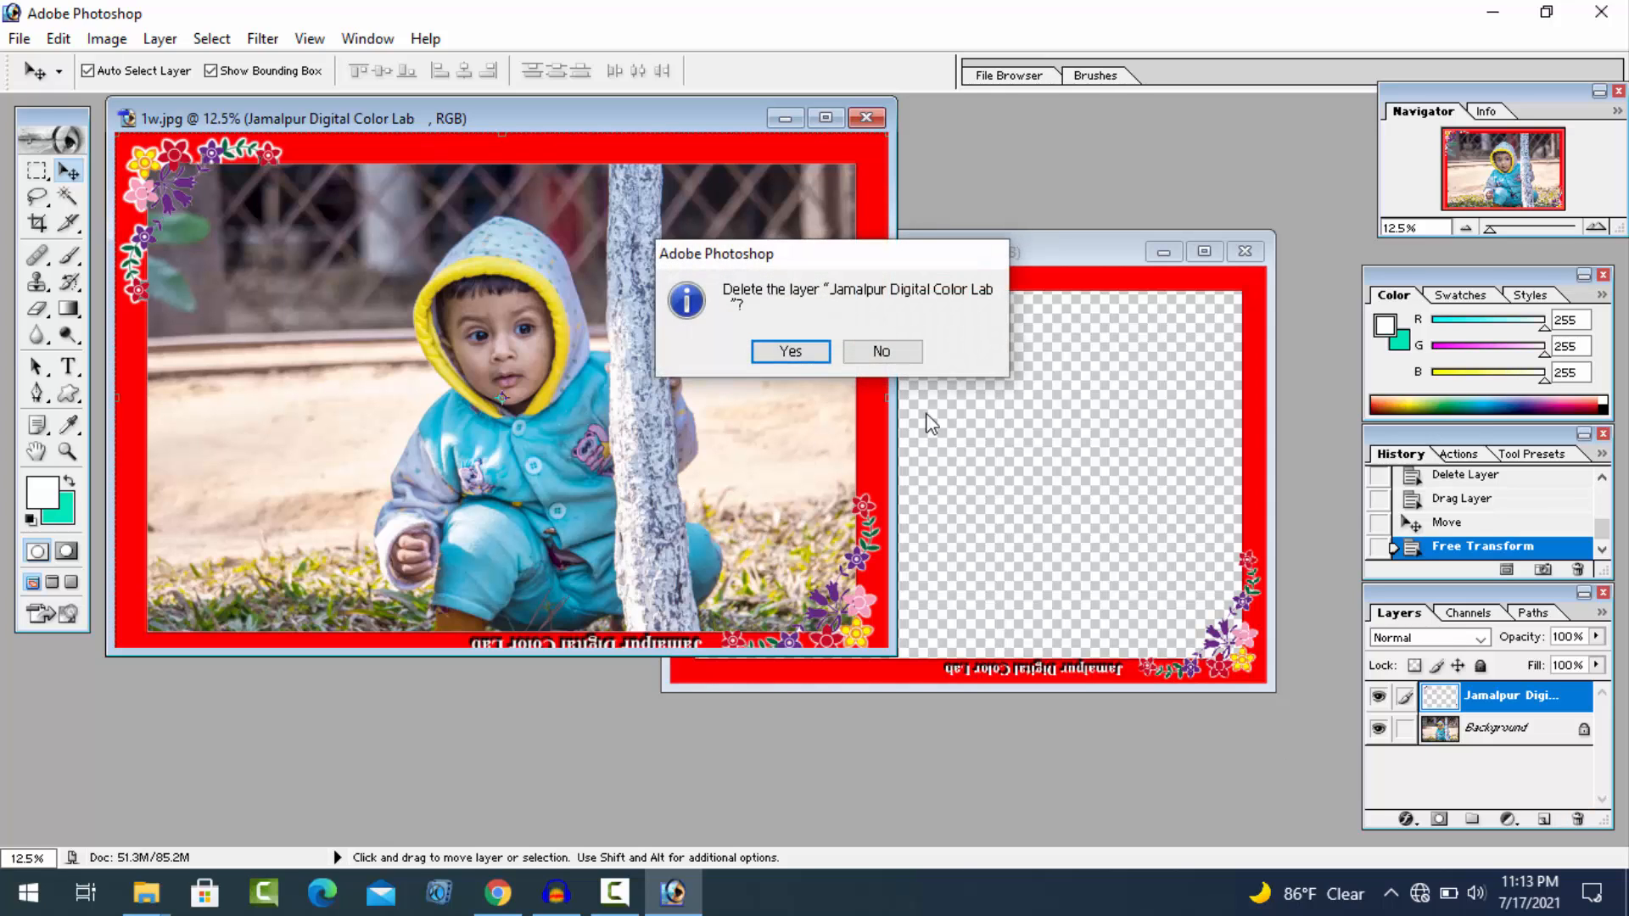
key(Return)
click(1218, 276)
click(1245, 251)
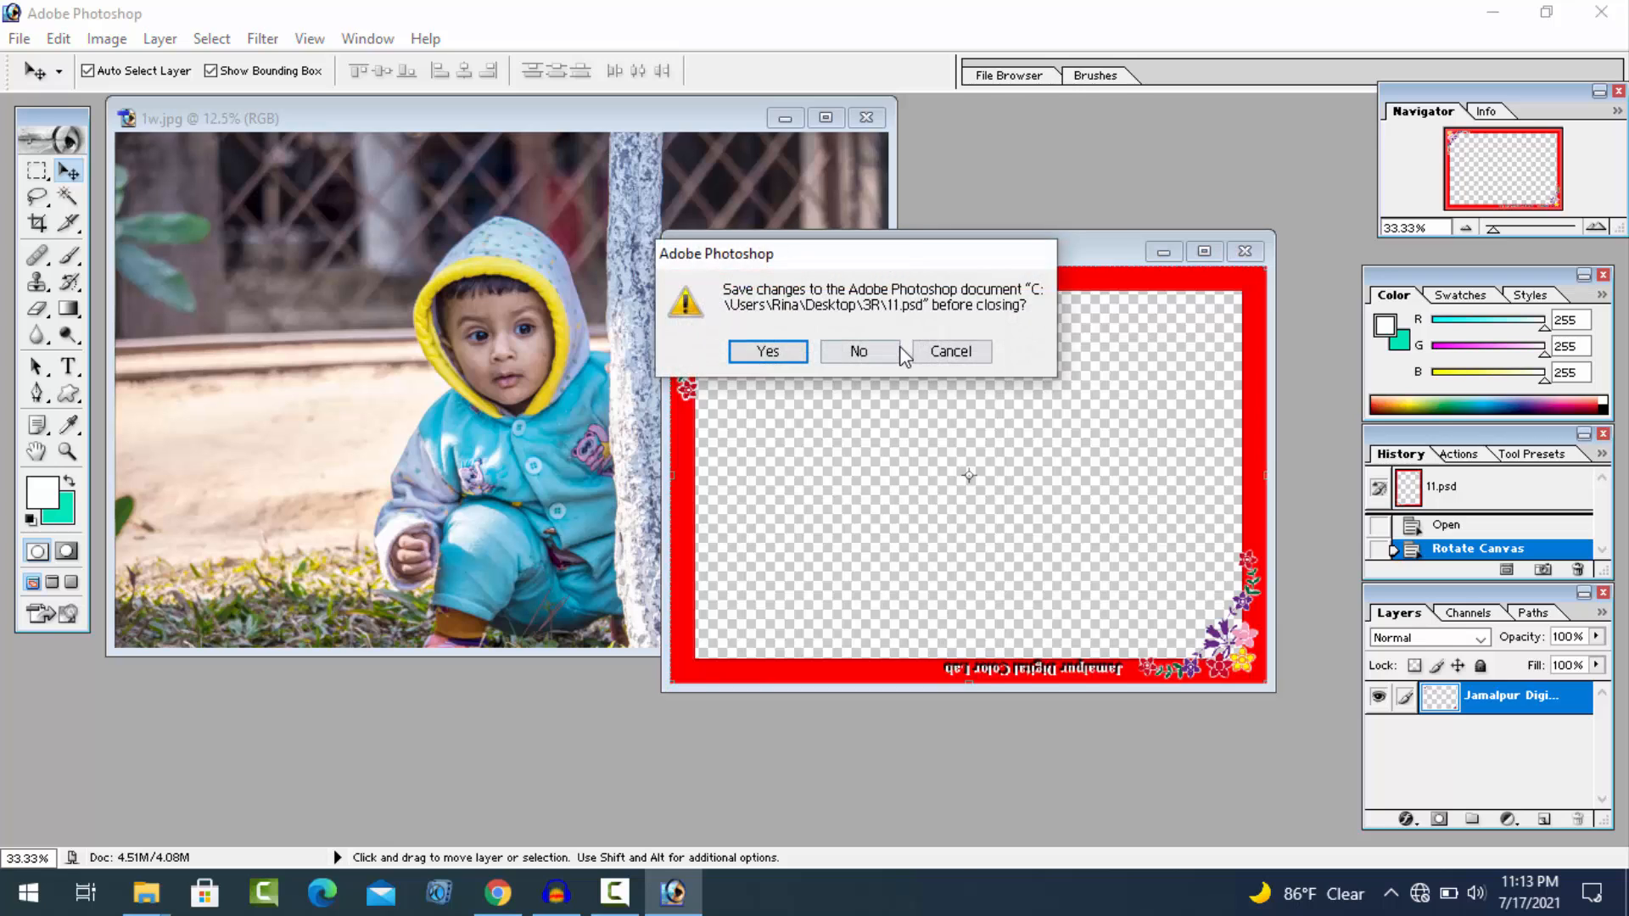
click(858, 348)
Open the frame file 34.psd from the 3R folder in Photoshop and rotate its canvas 90° clockwise.
click(1492, 12)
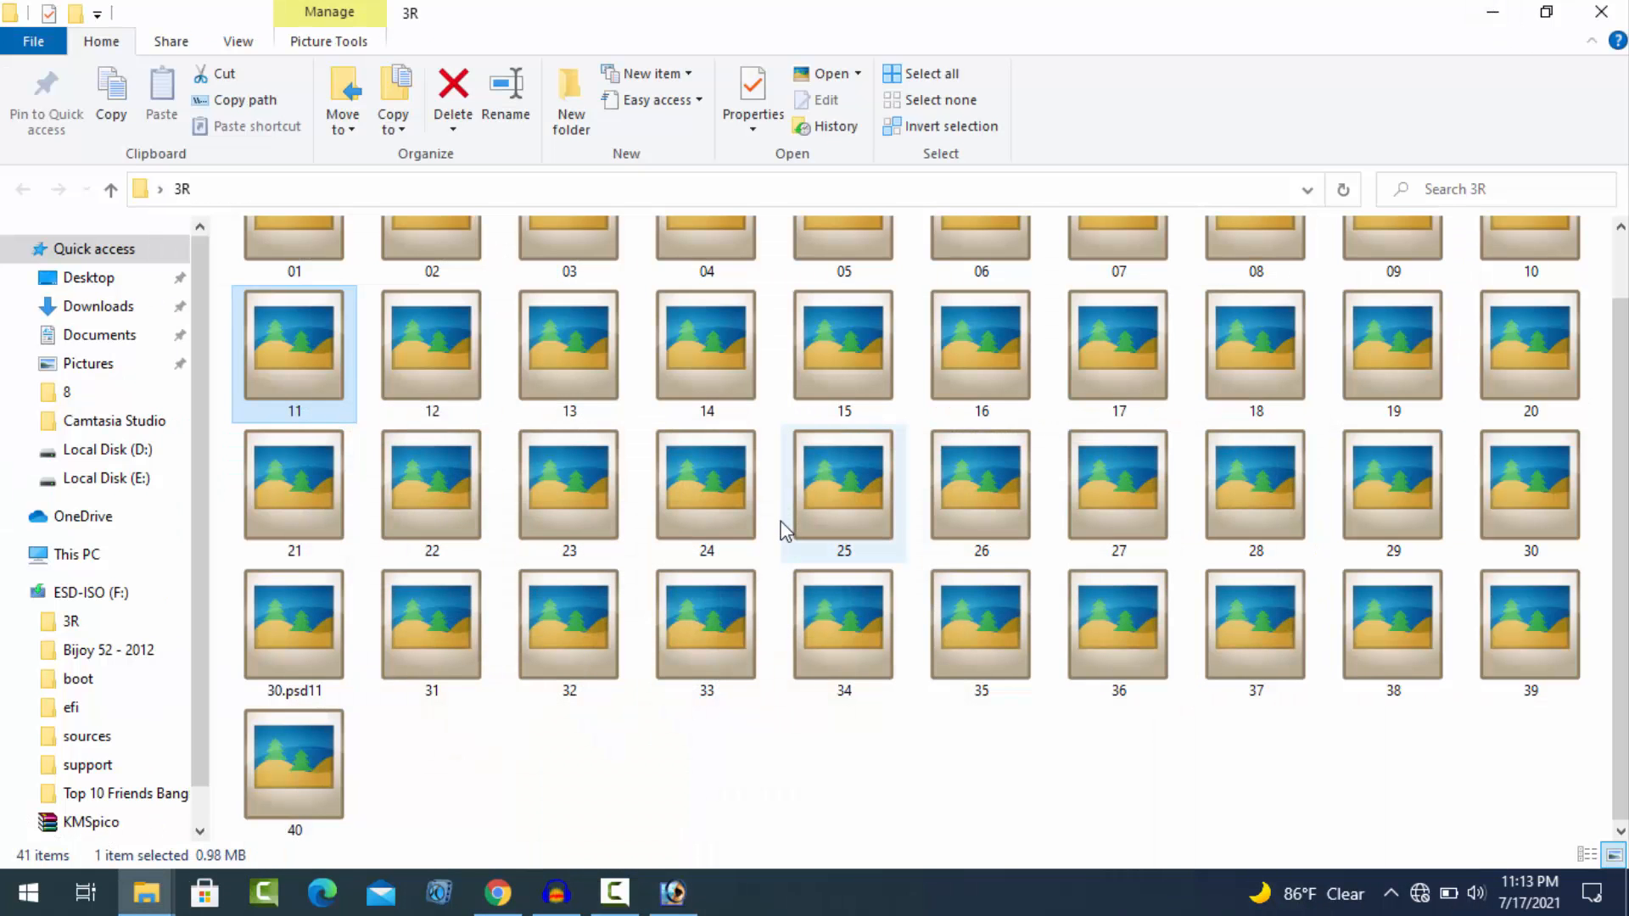
scroll(887, 567, up, 1)
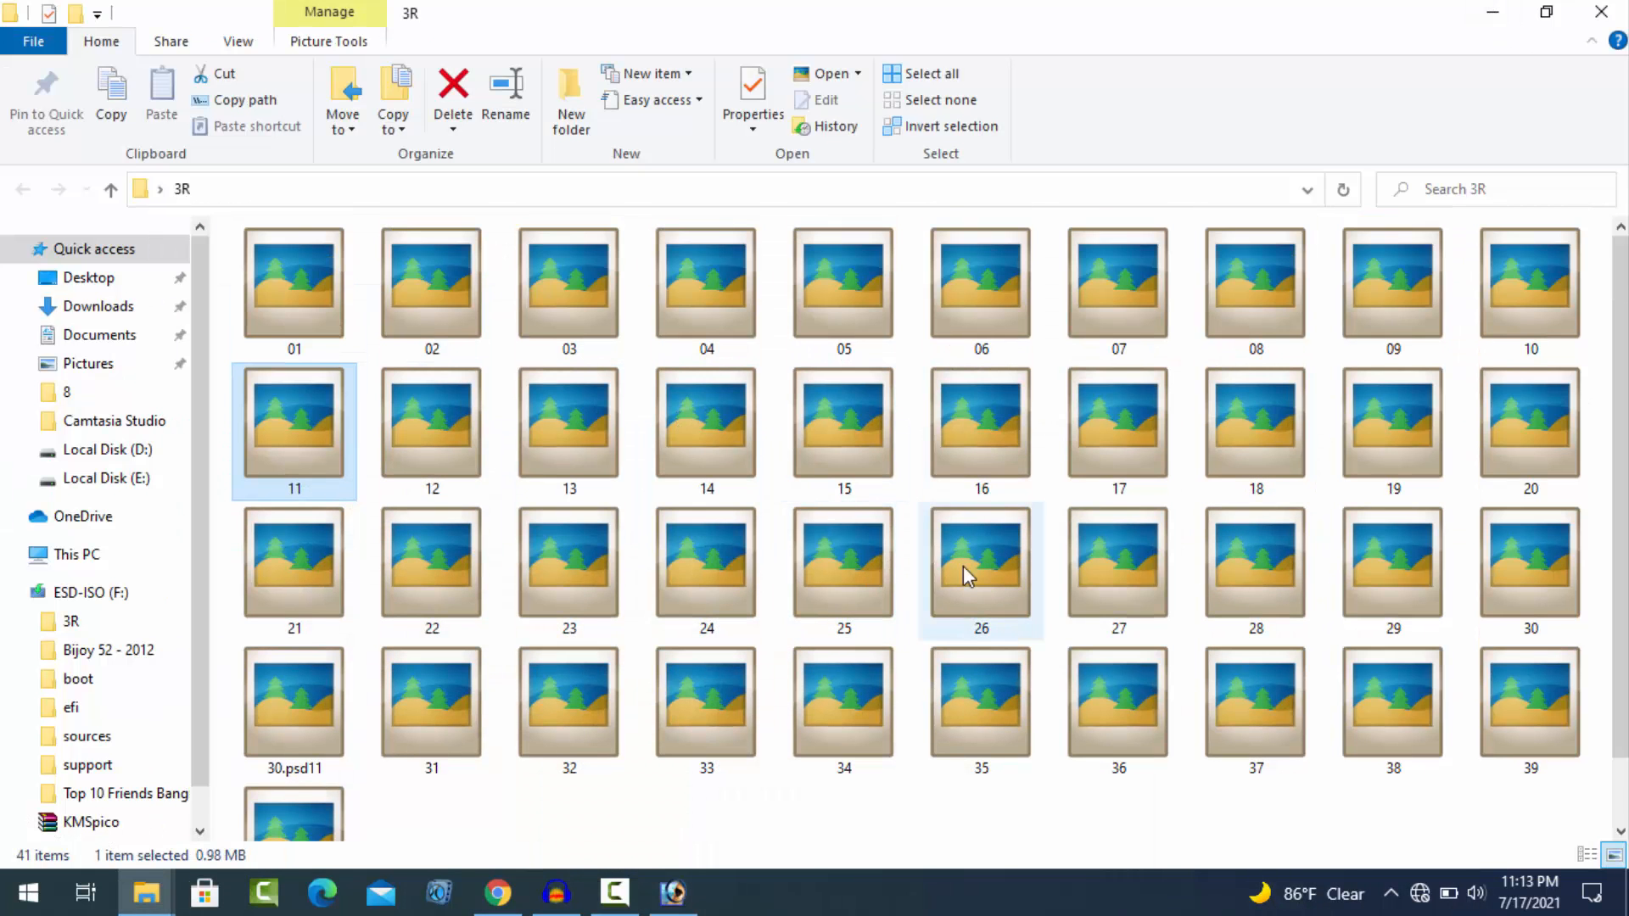
drag(848, 741, 644, 552)
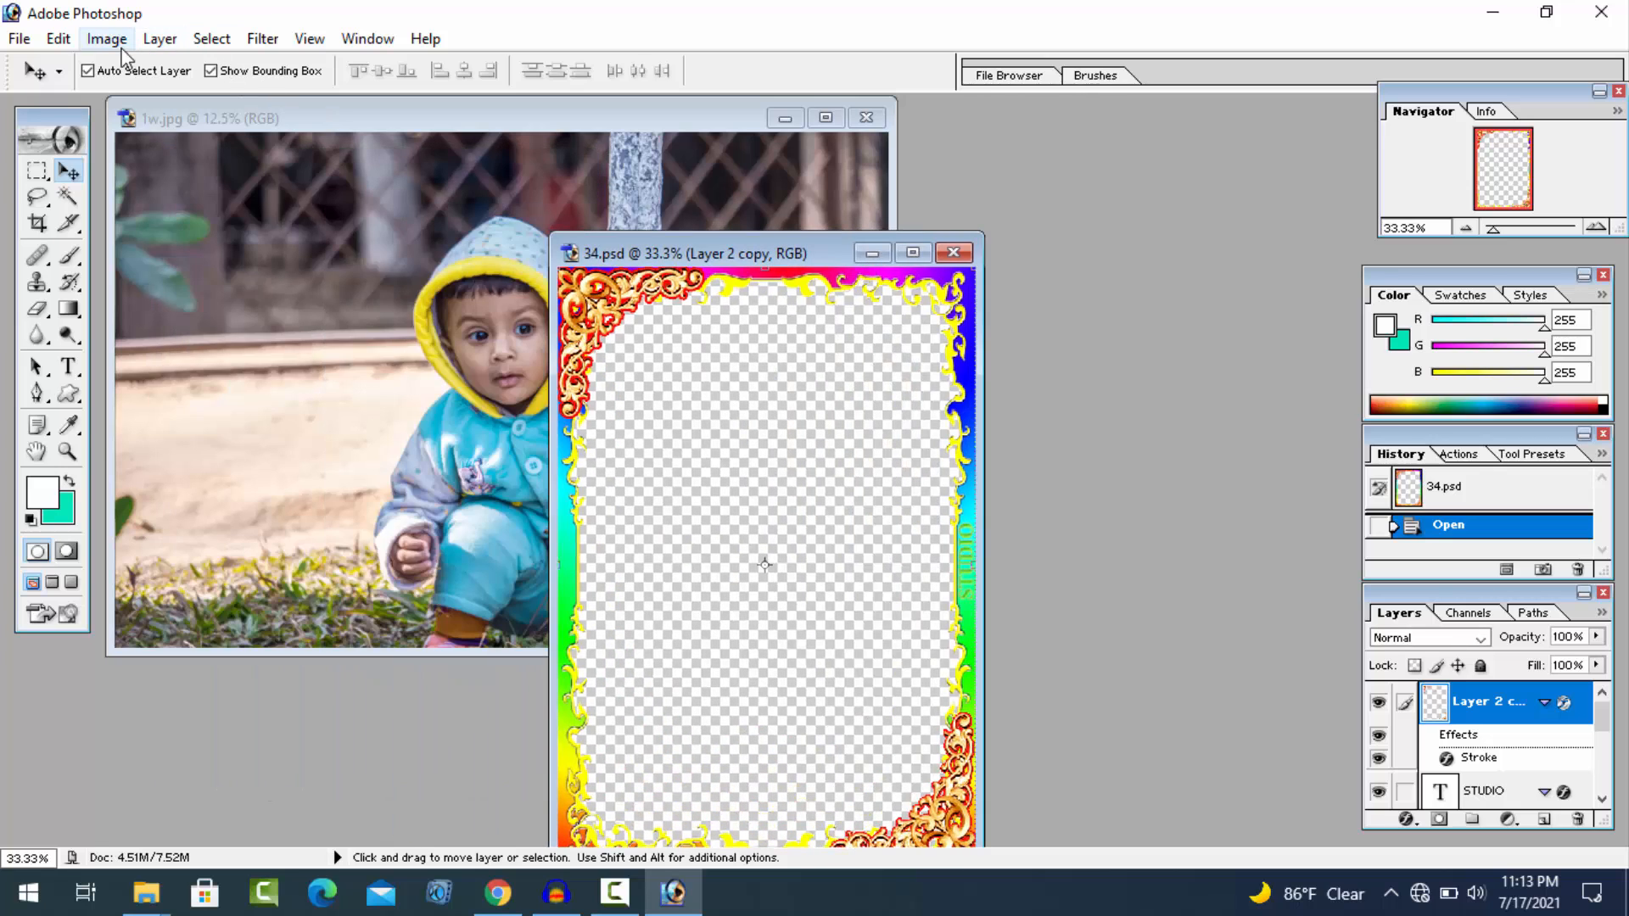
click(117, 40)
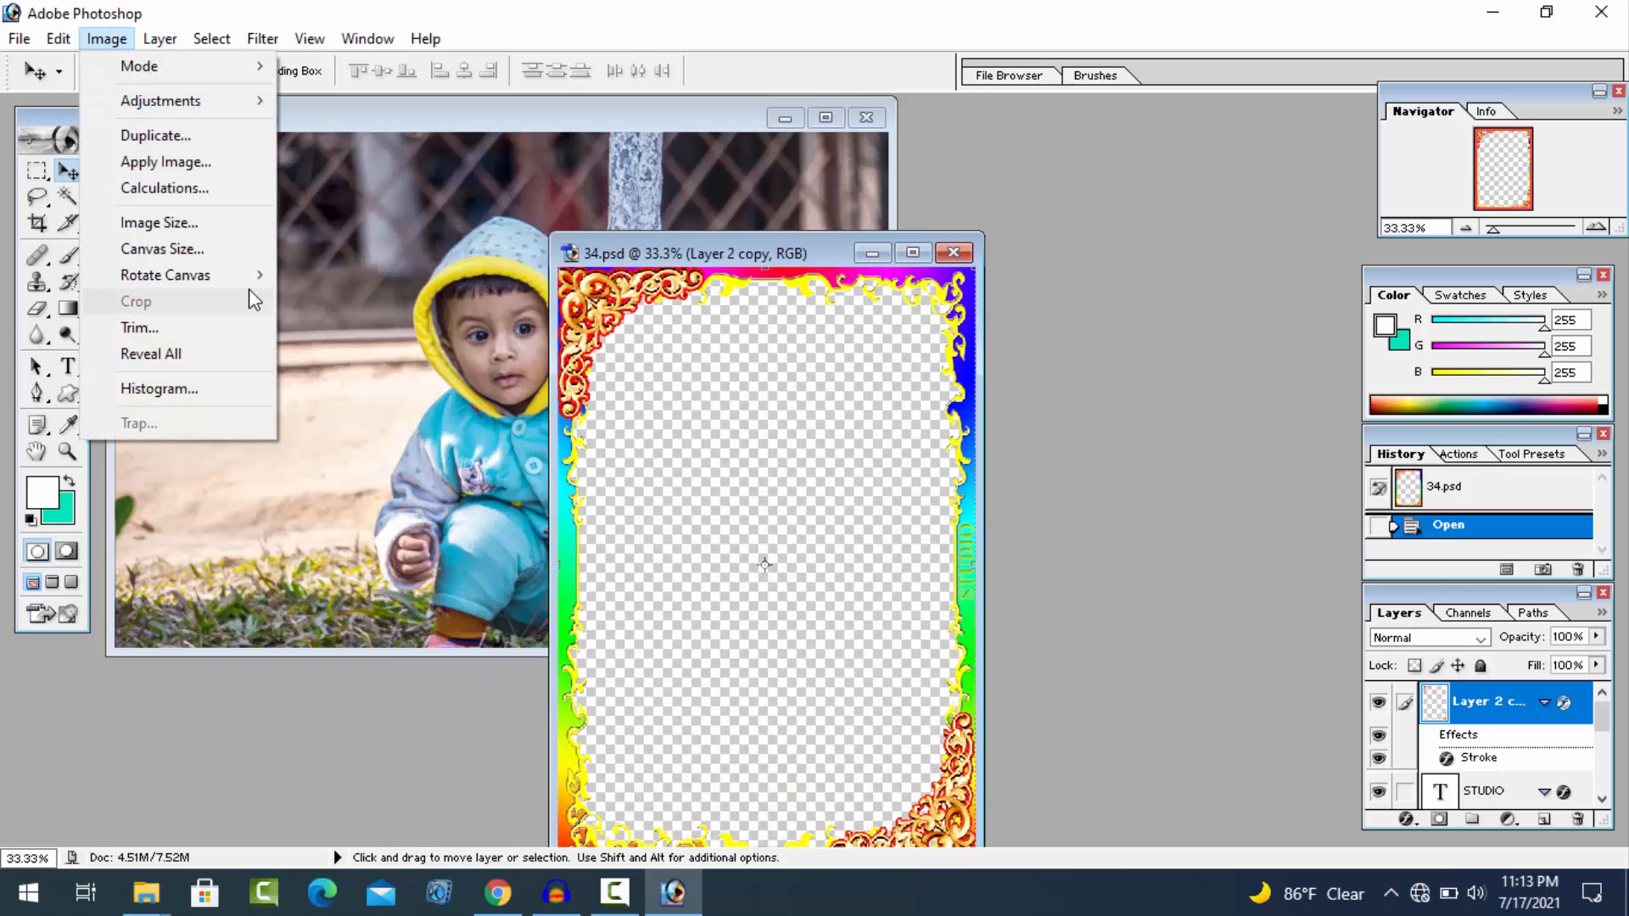
mouse_move(247, 274)
click(372, 302)
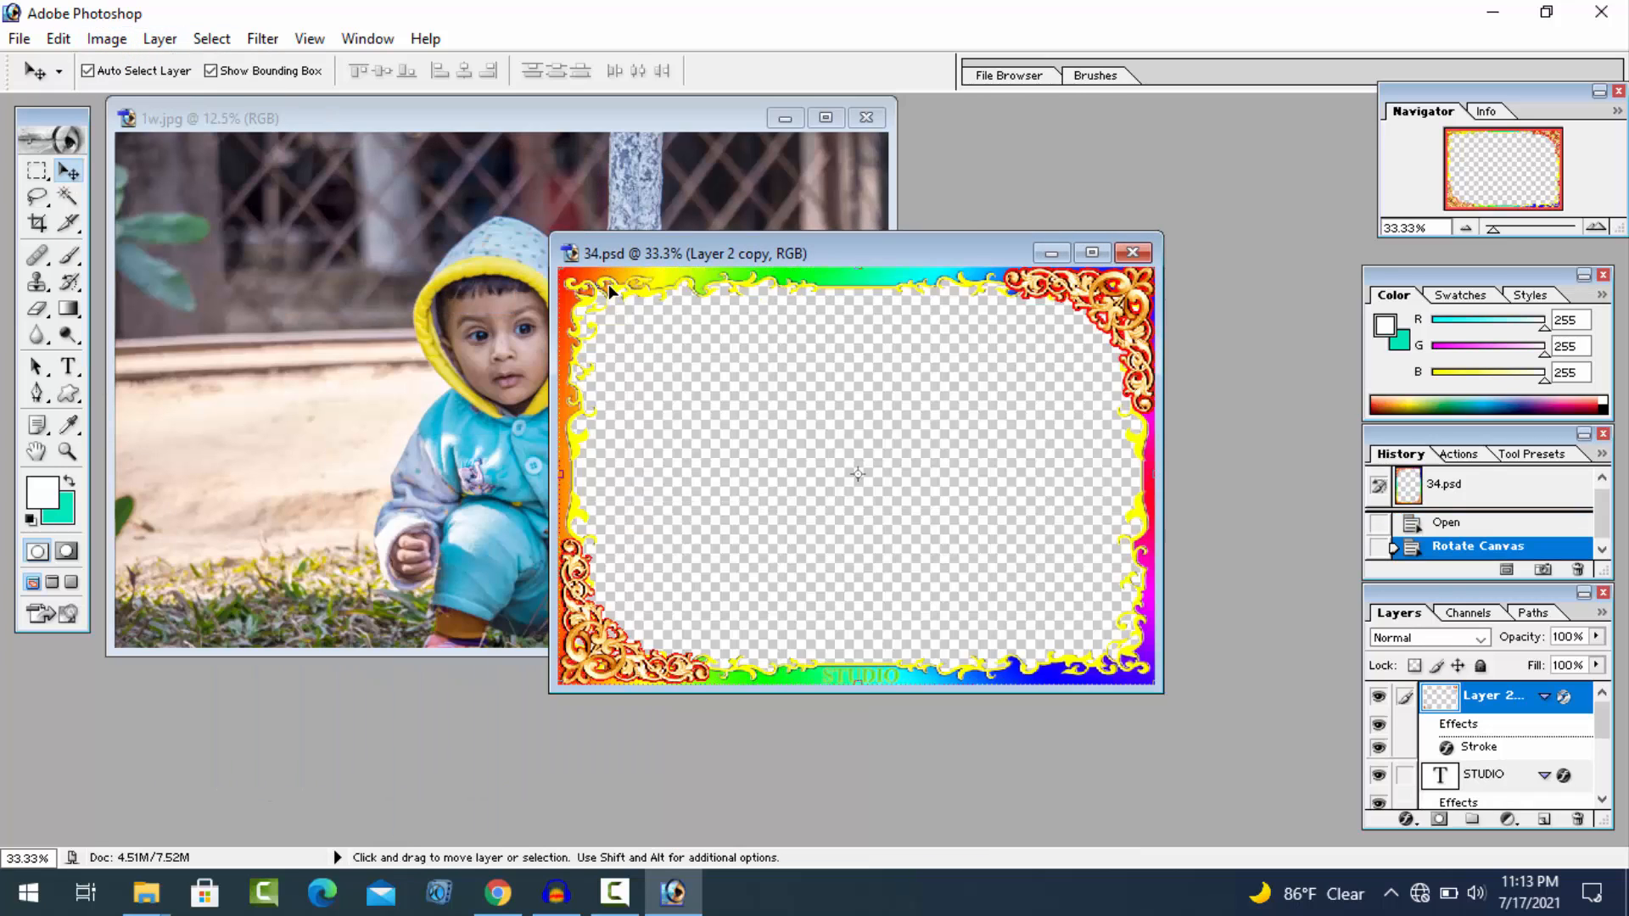
Try copying the red-gold corner ornament layer from 34.psd into 1w.jpg twice, deleting the copied layer each time.
drag(358, 284, 363, 281)
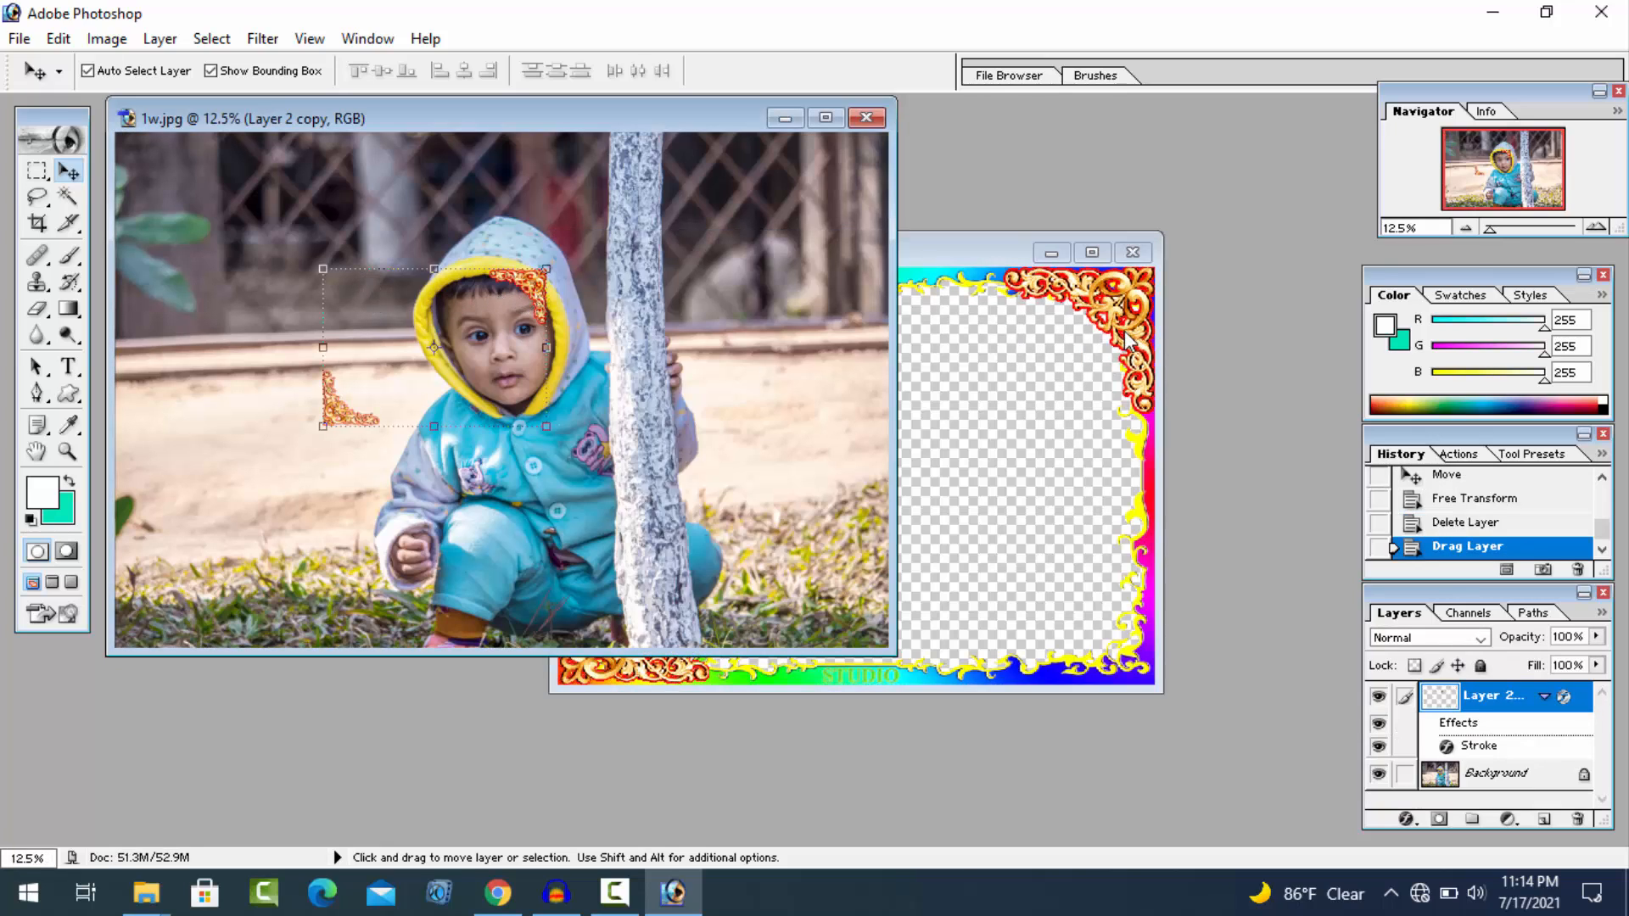
drag(544, 289, 394, 192)
click(1577, 819)
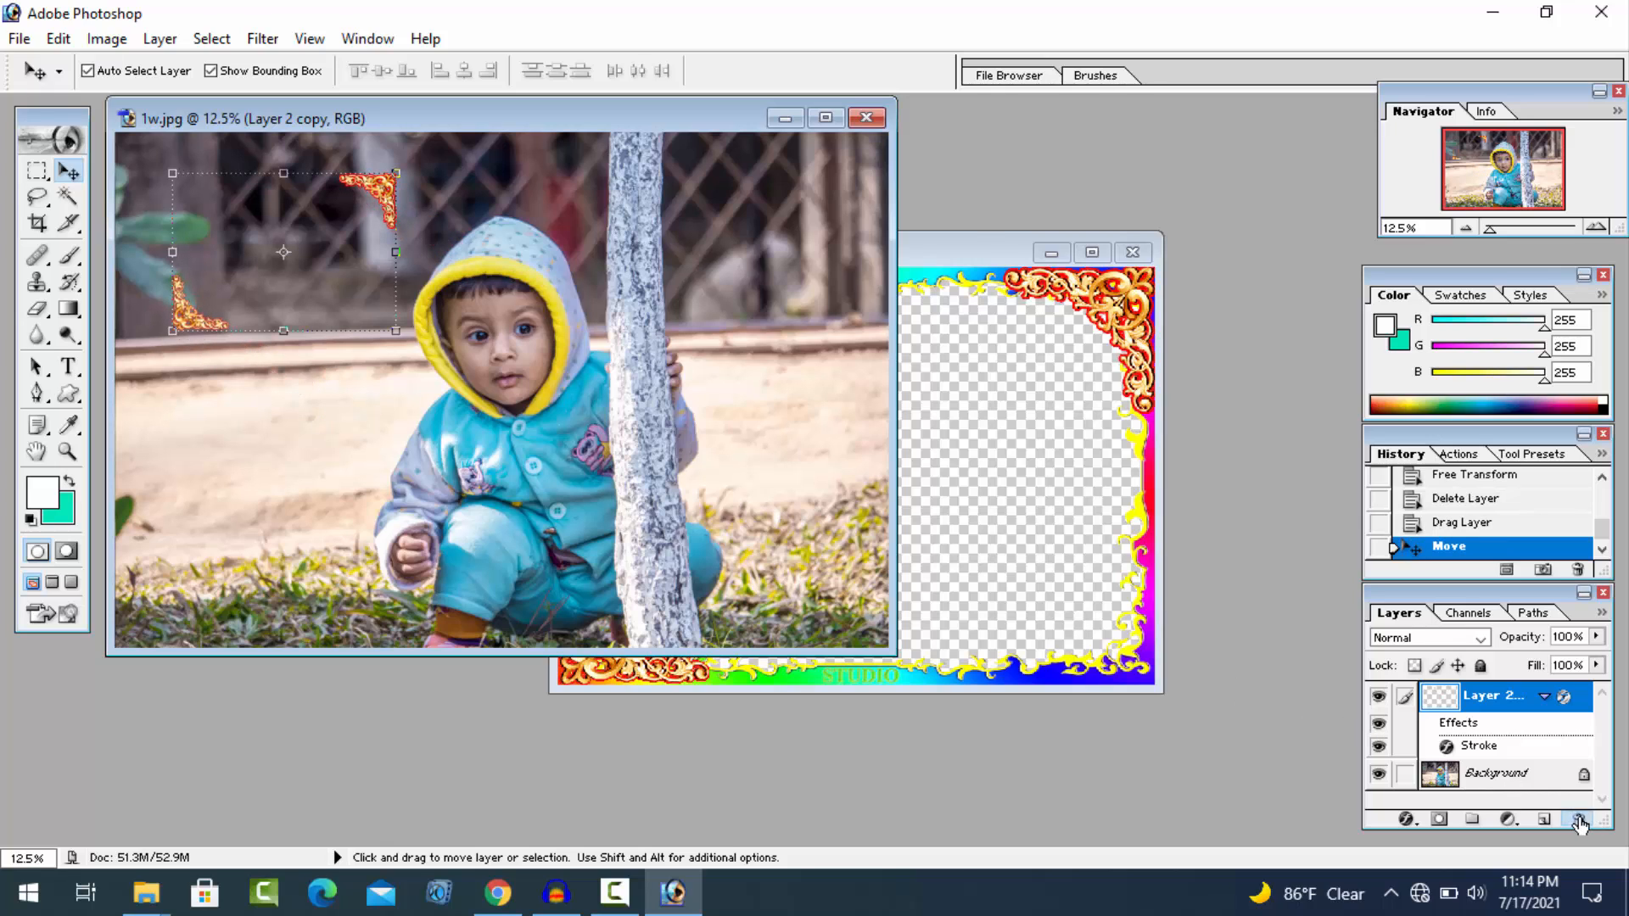
click(773, 351)
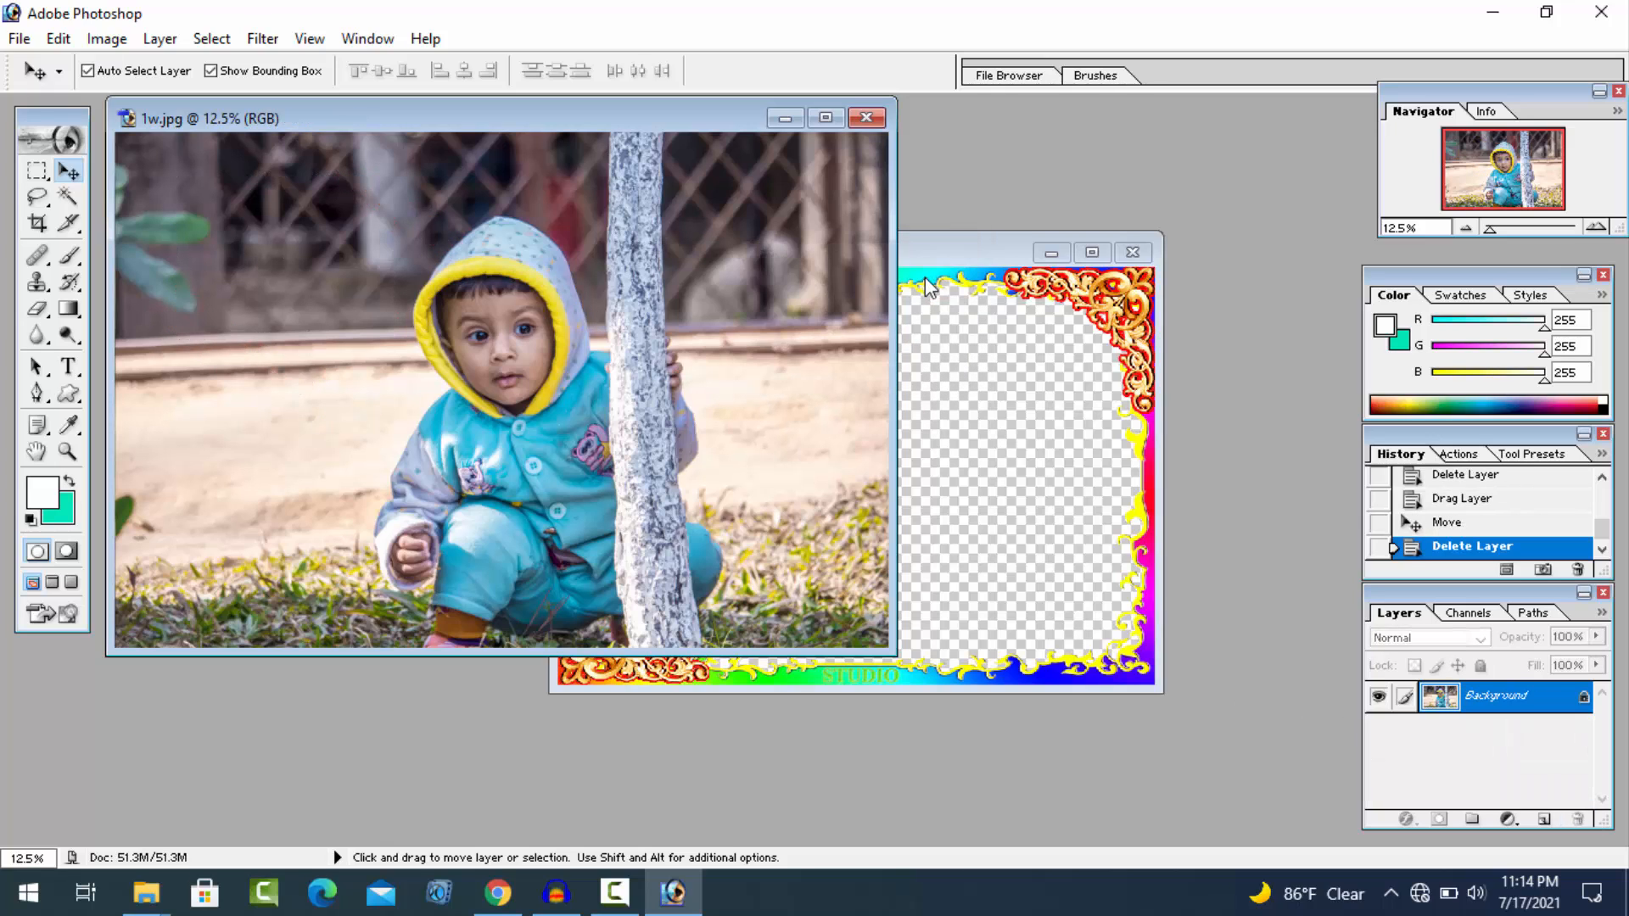
click(927, 285)
drag(929, 282, 443, 289)
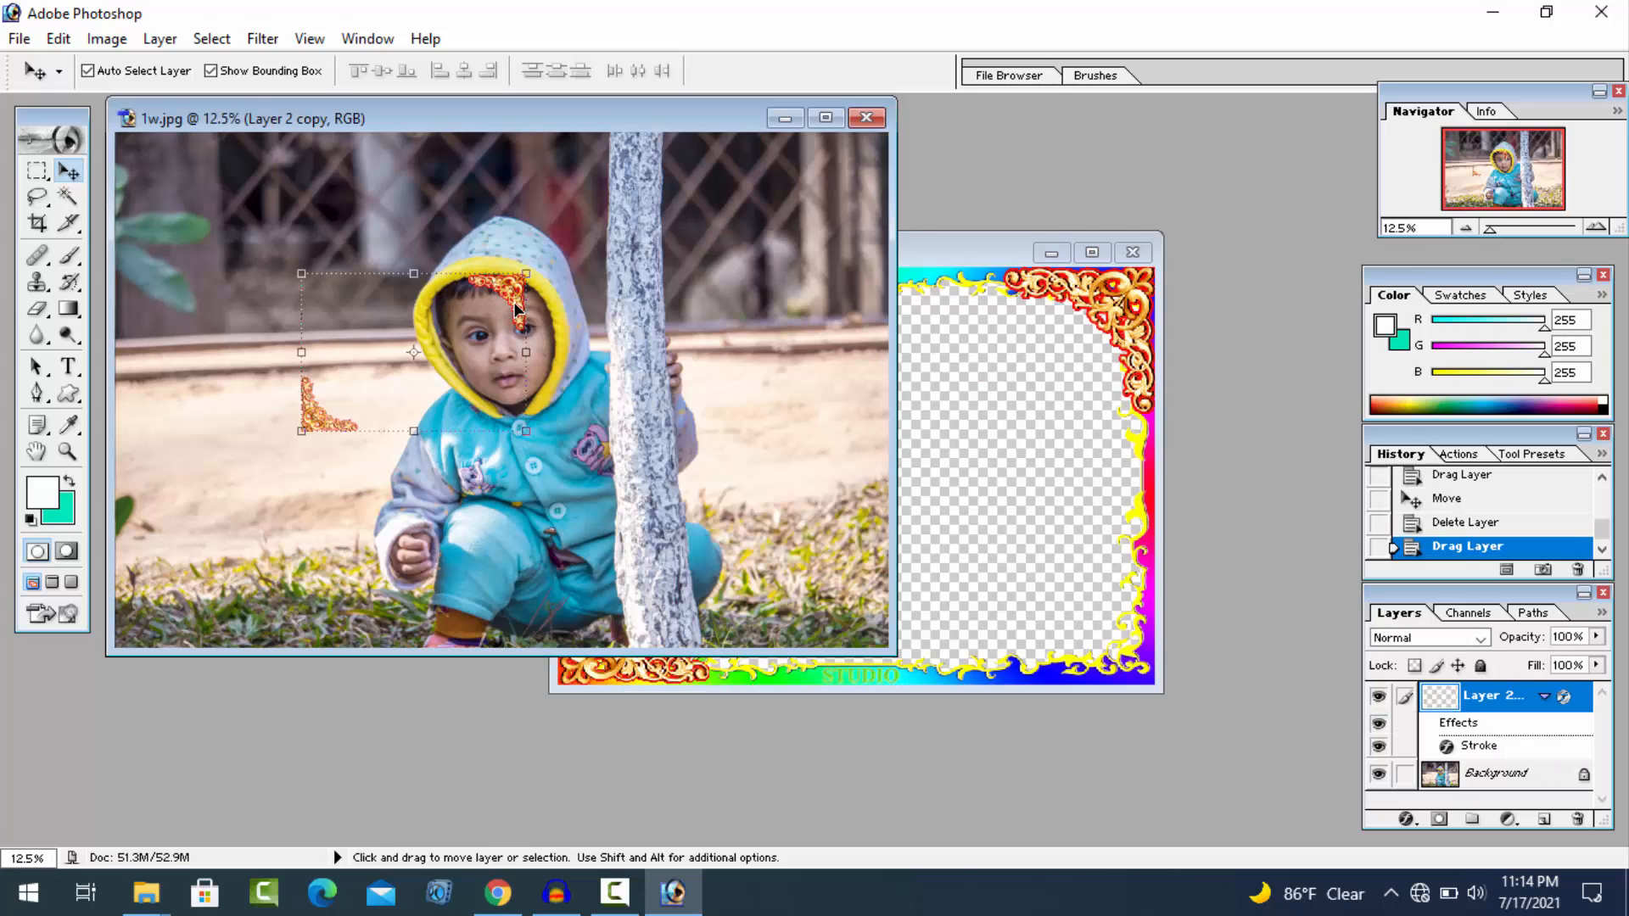
click(1578, 819)
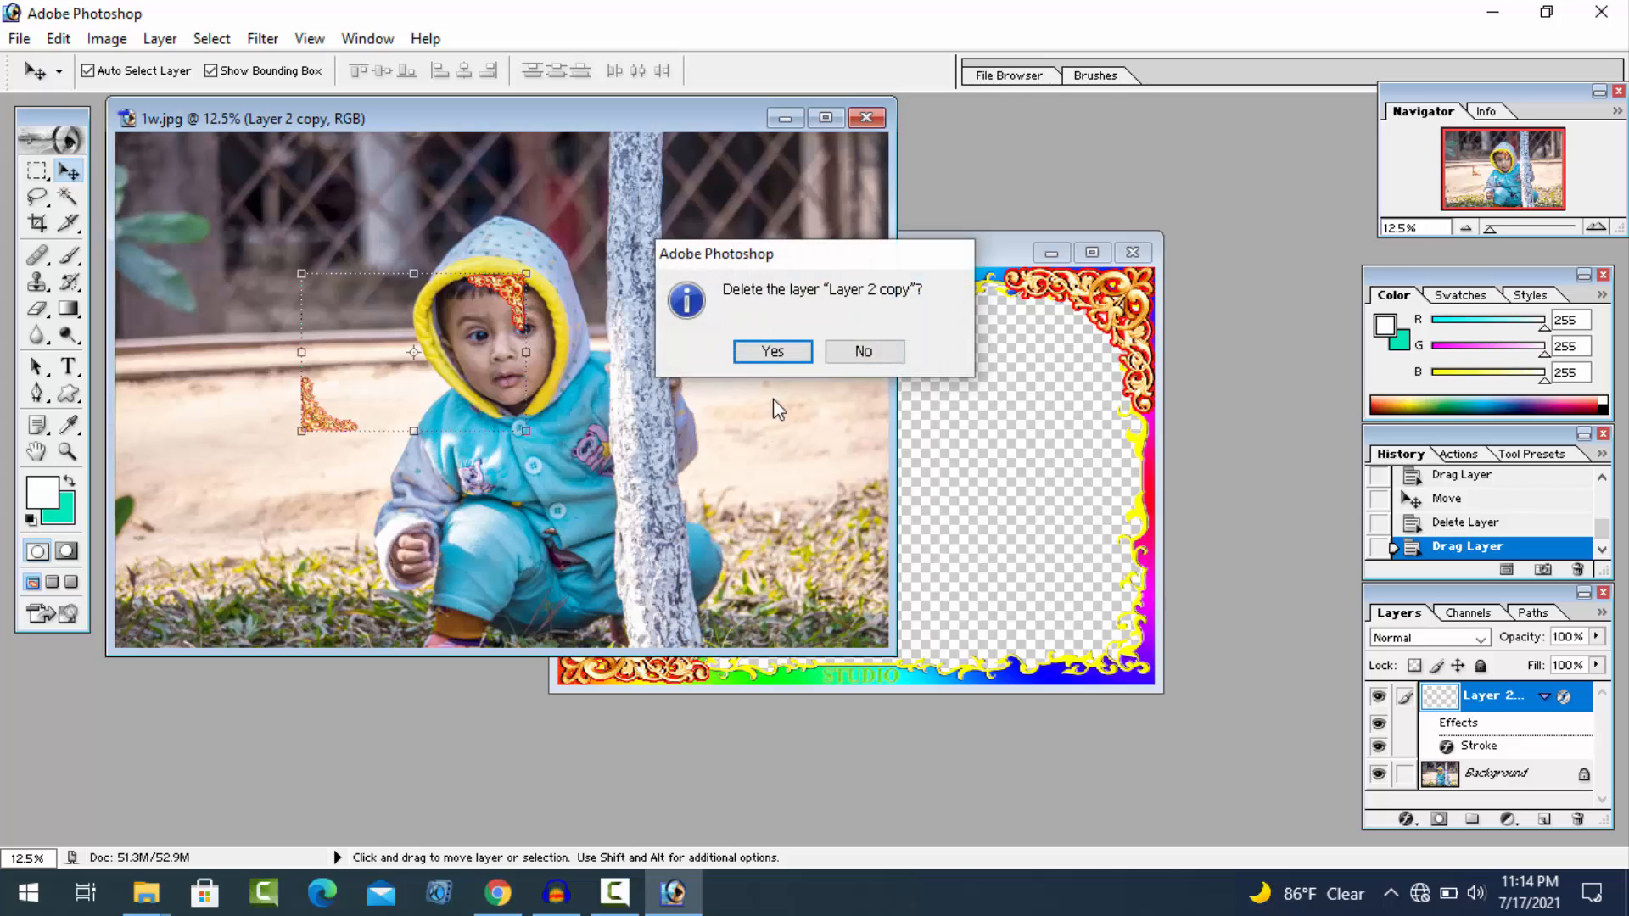
click(762, 353)
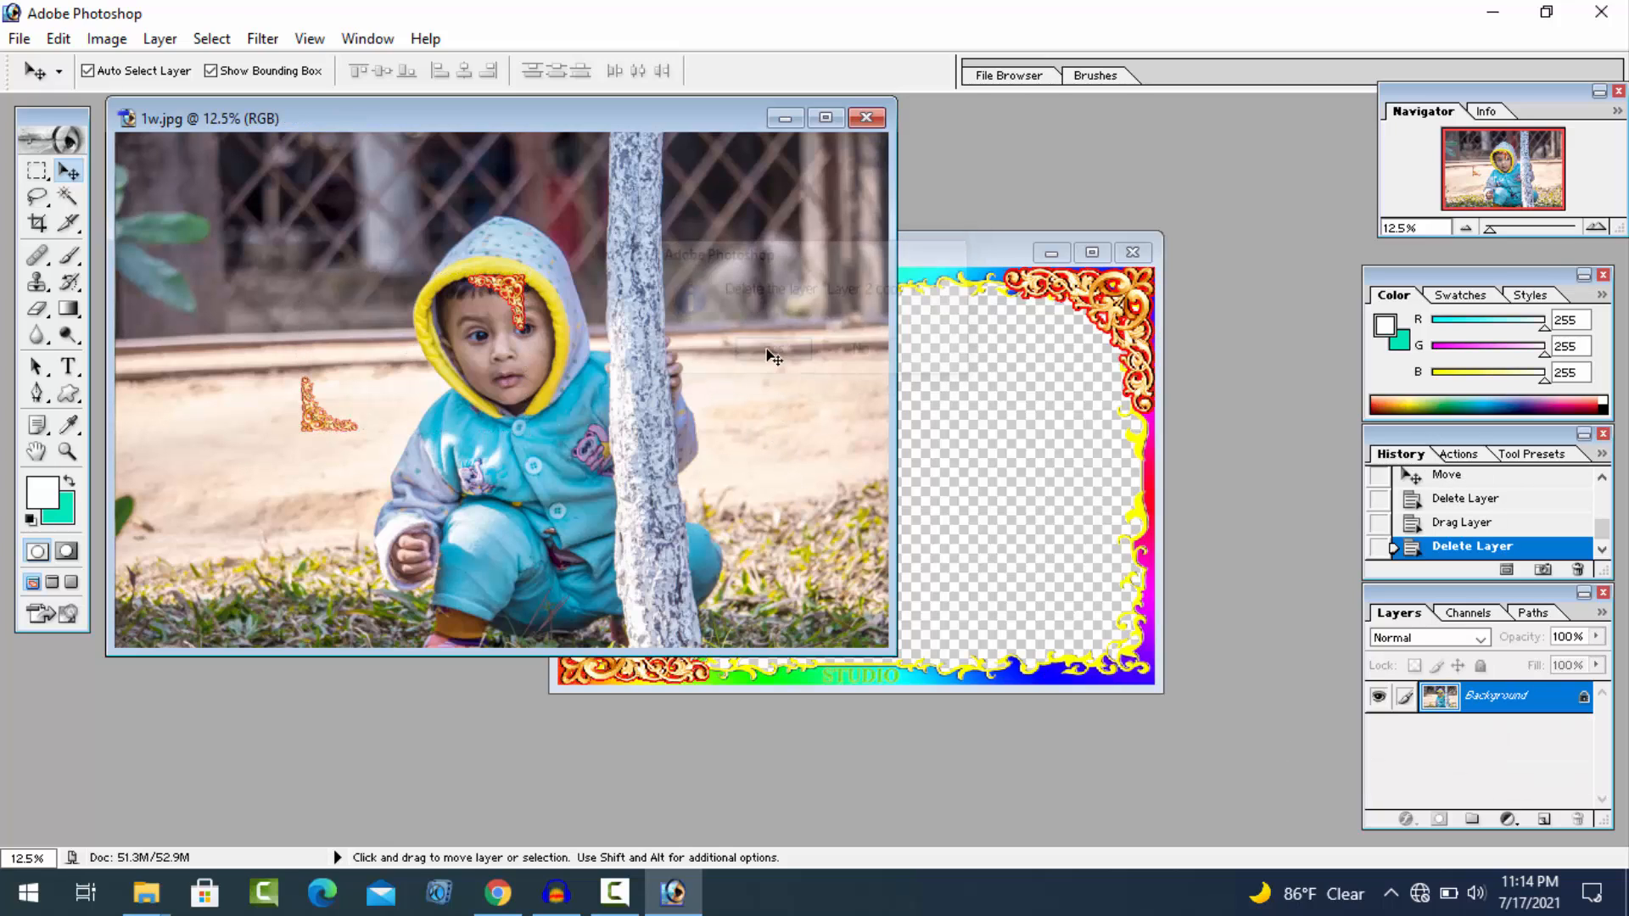
Move the red-gold corner ornament layer in 34.psd down and inward, off the rainbow frame's border.
click(1052, 671)
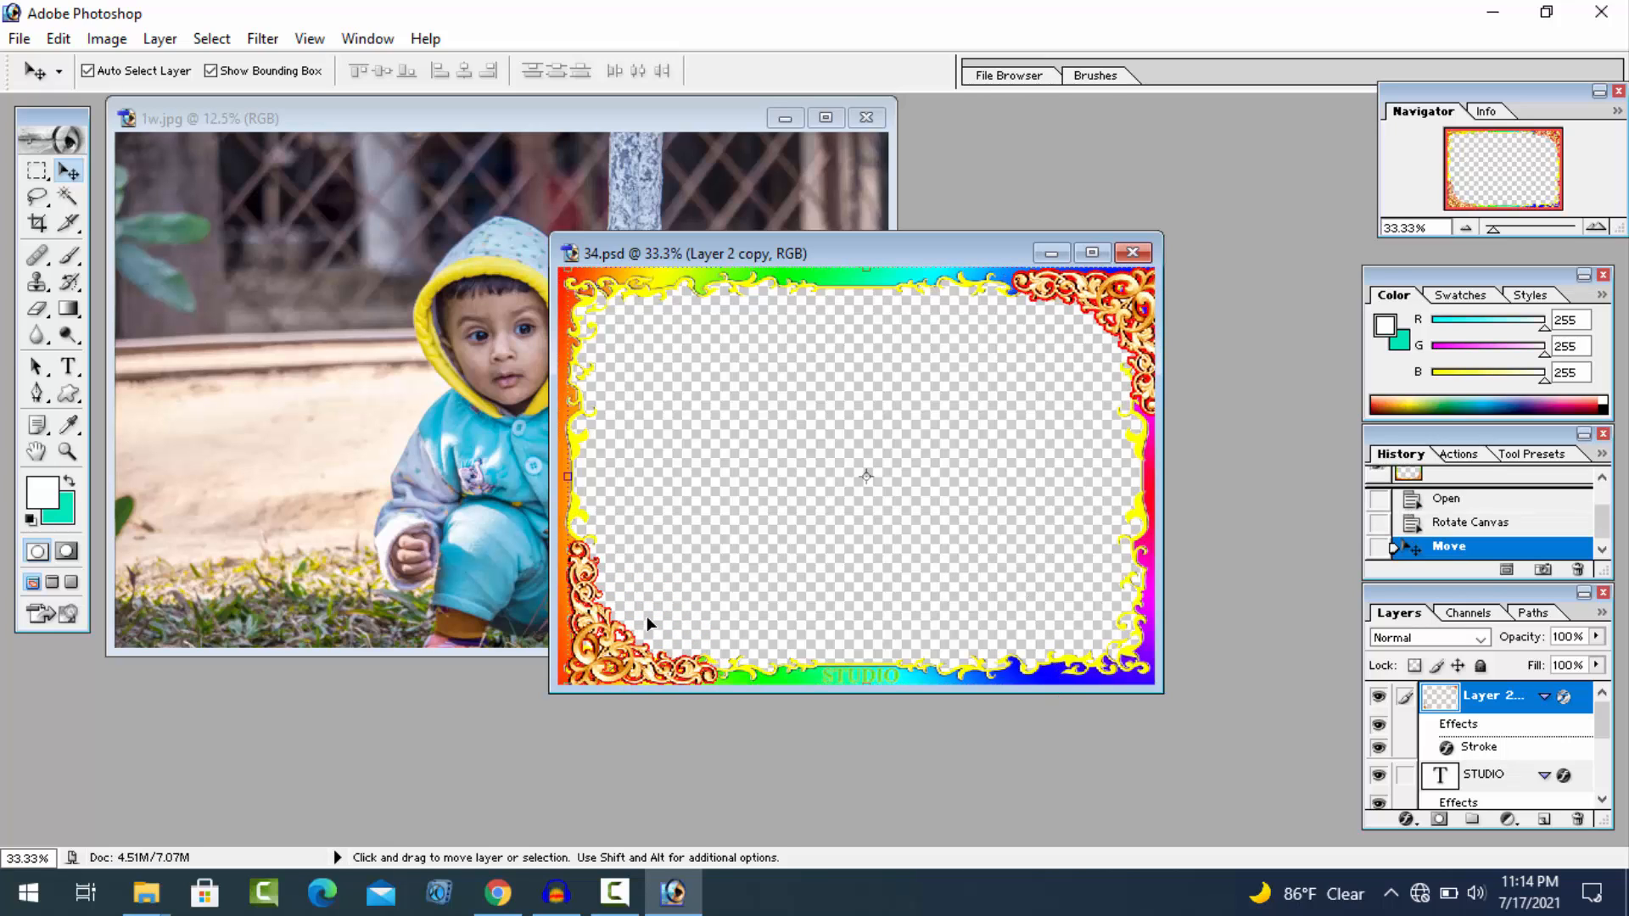
key(ctrl+t)
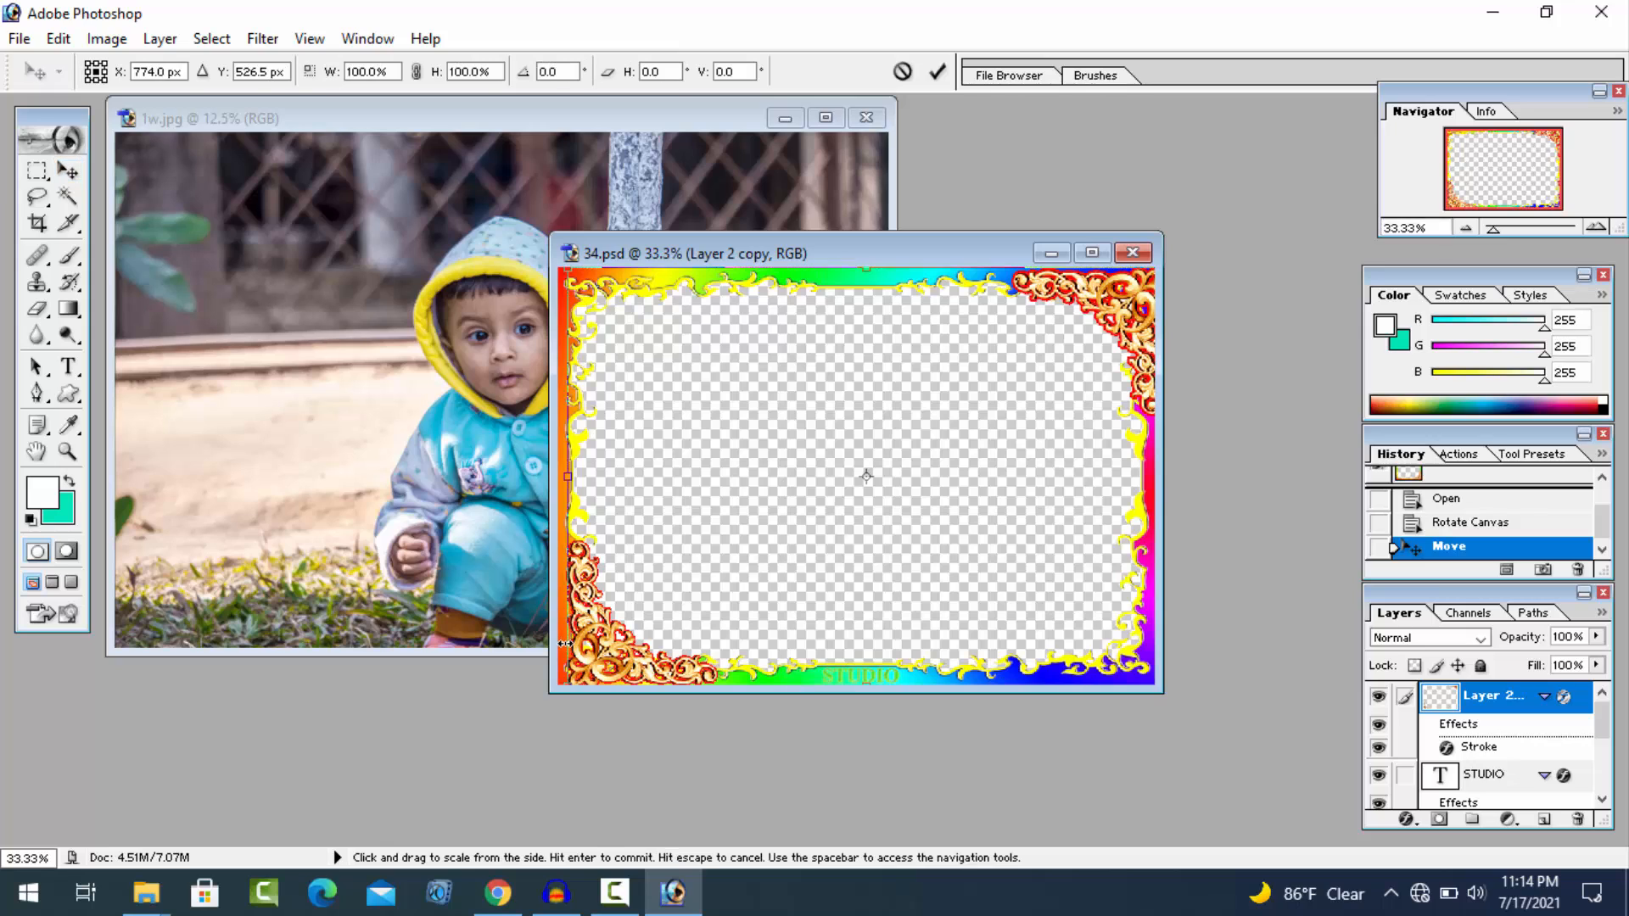
click(939, 73)
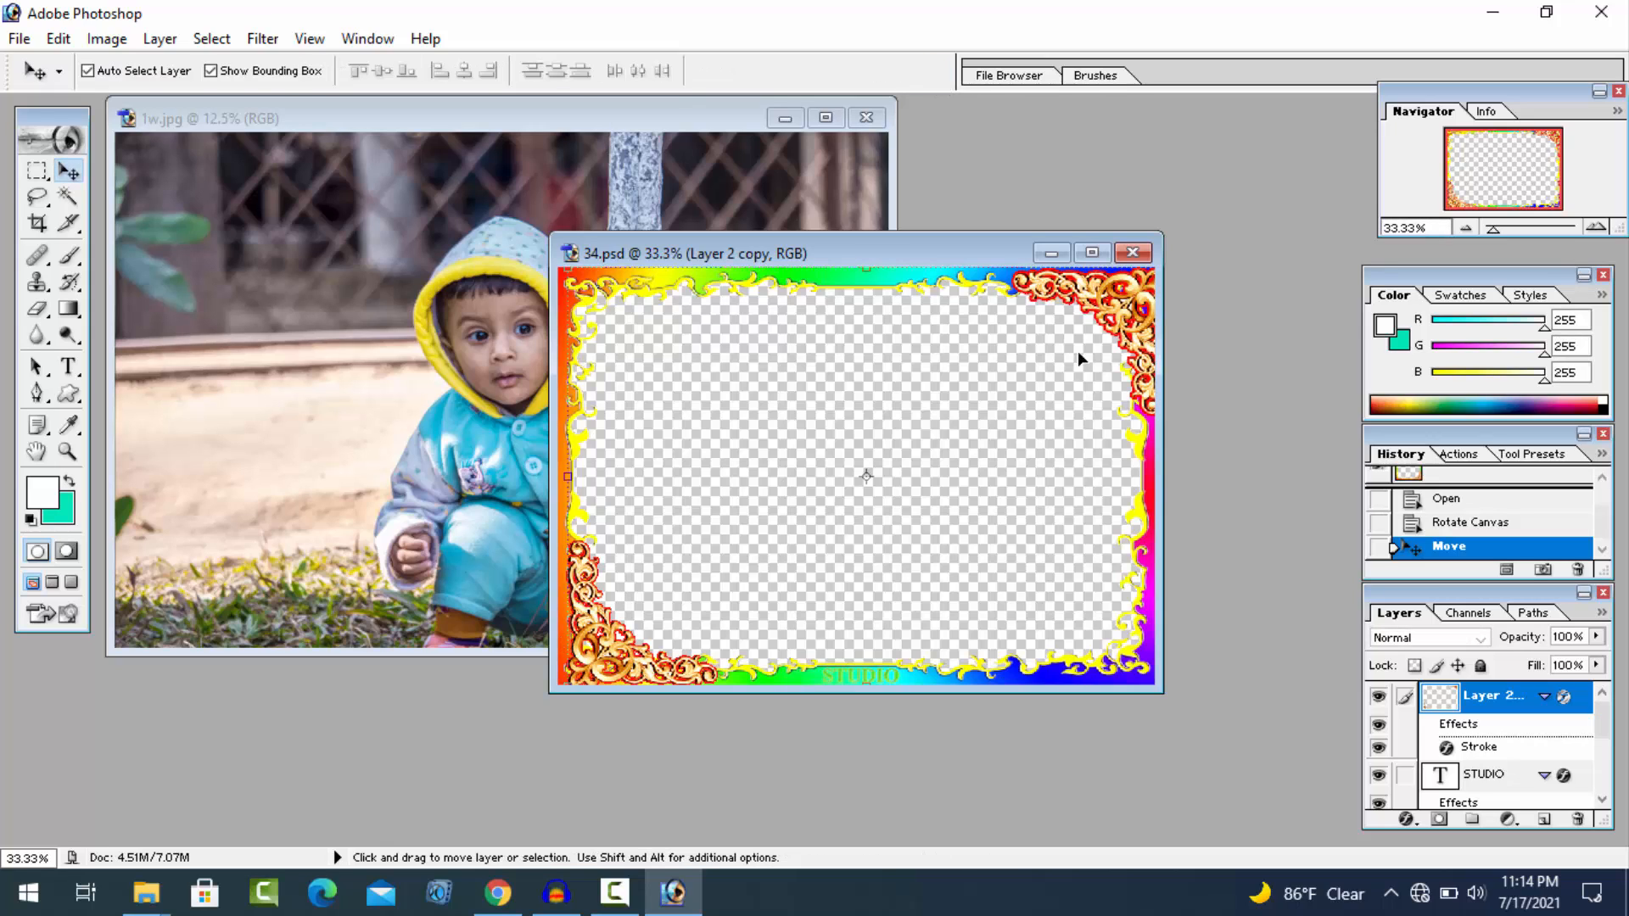
drag(1098, 302, 1061, 438)
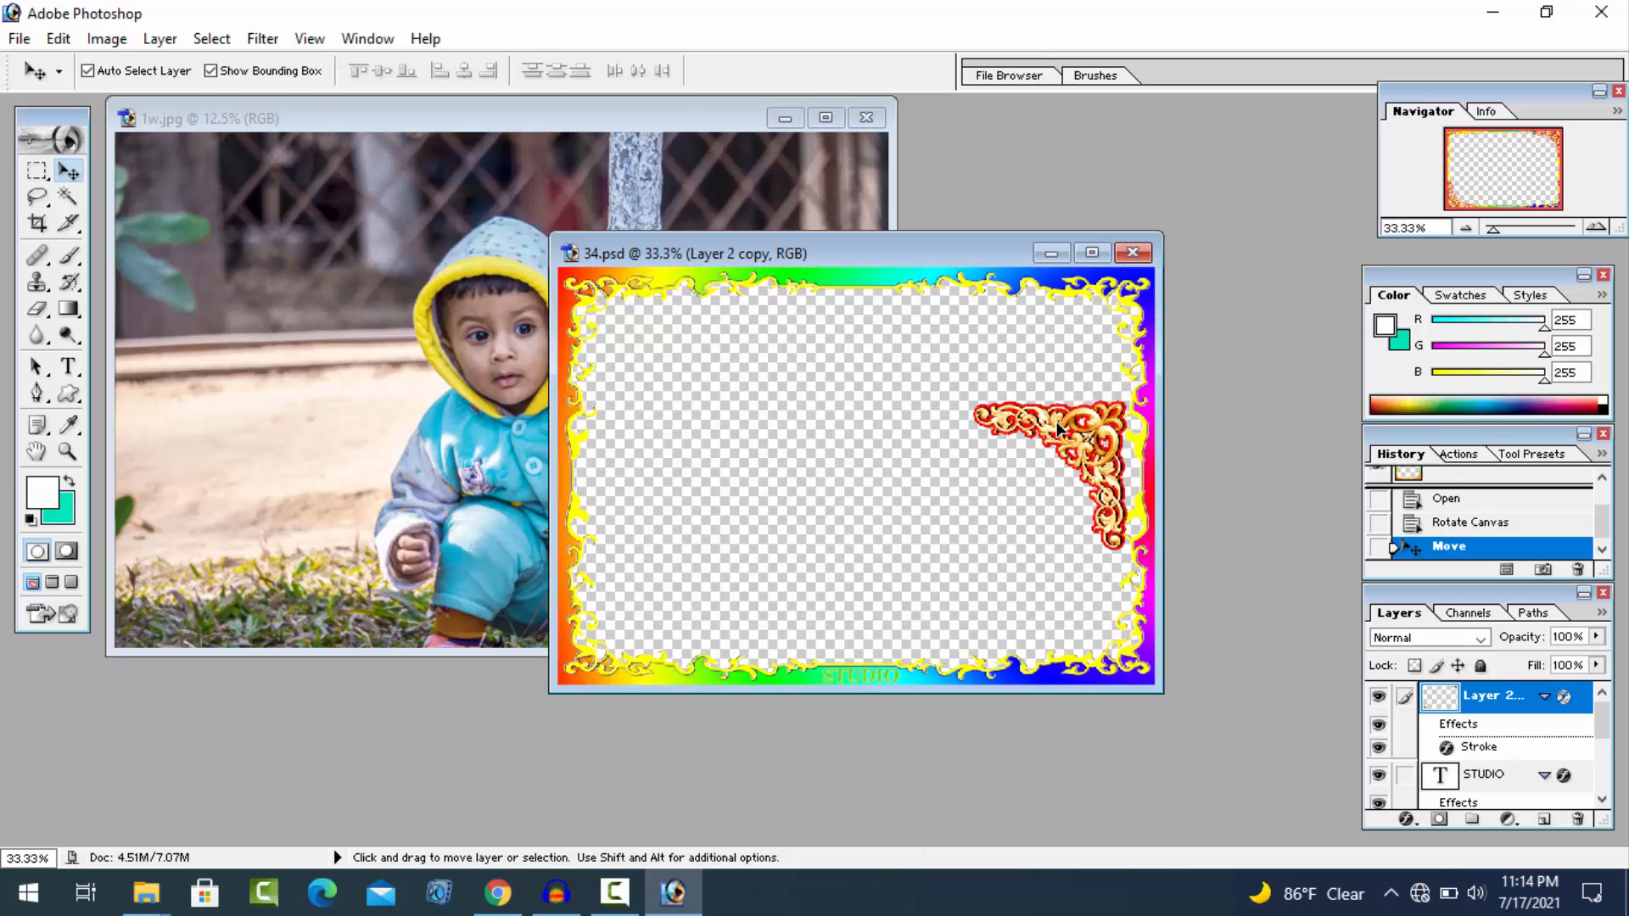
Copy the rainbow frame layer from 34.psd into 1w.jpg and scale it to about 346% by 329% to cover the photo.
drag(889, 280, 231, 138)
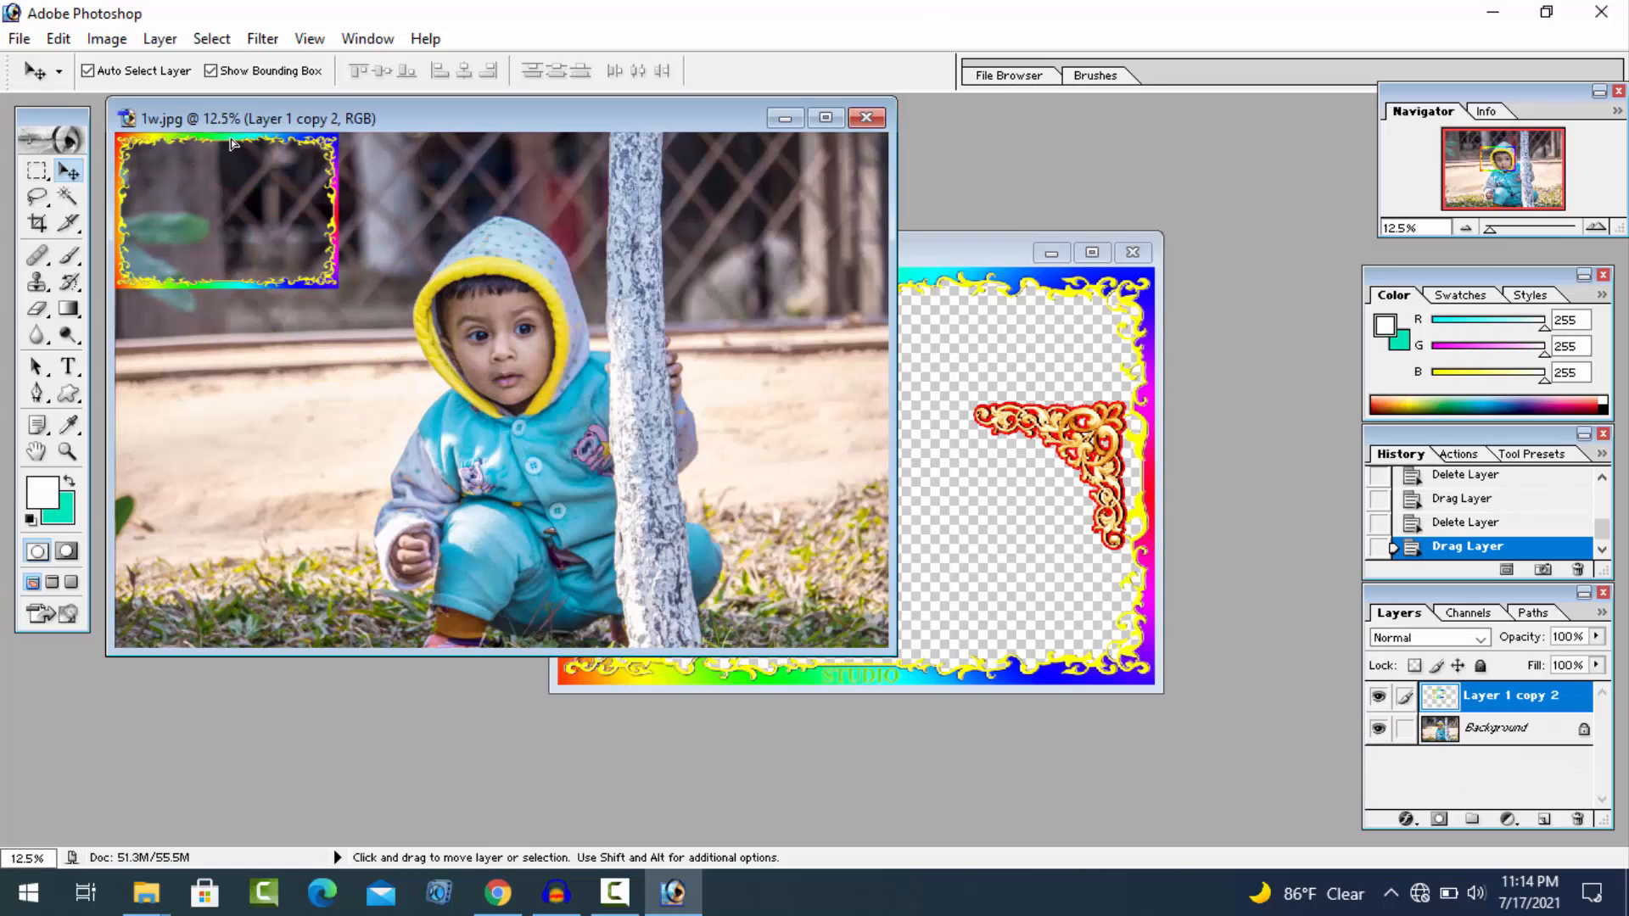
drag(342, 284, 895, 649)
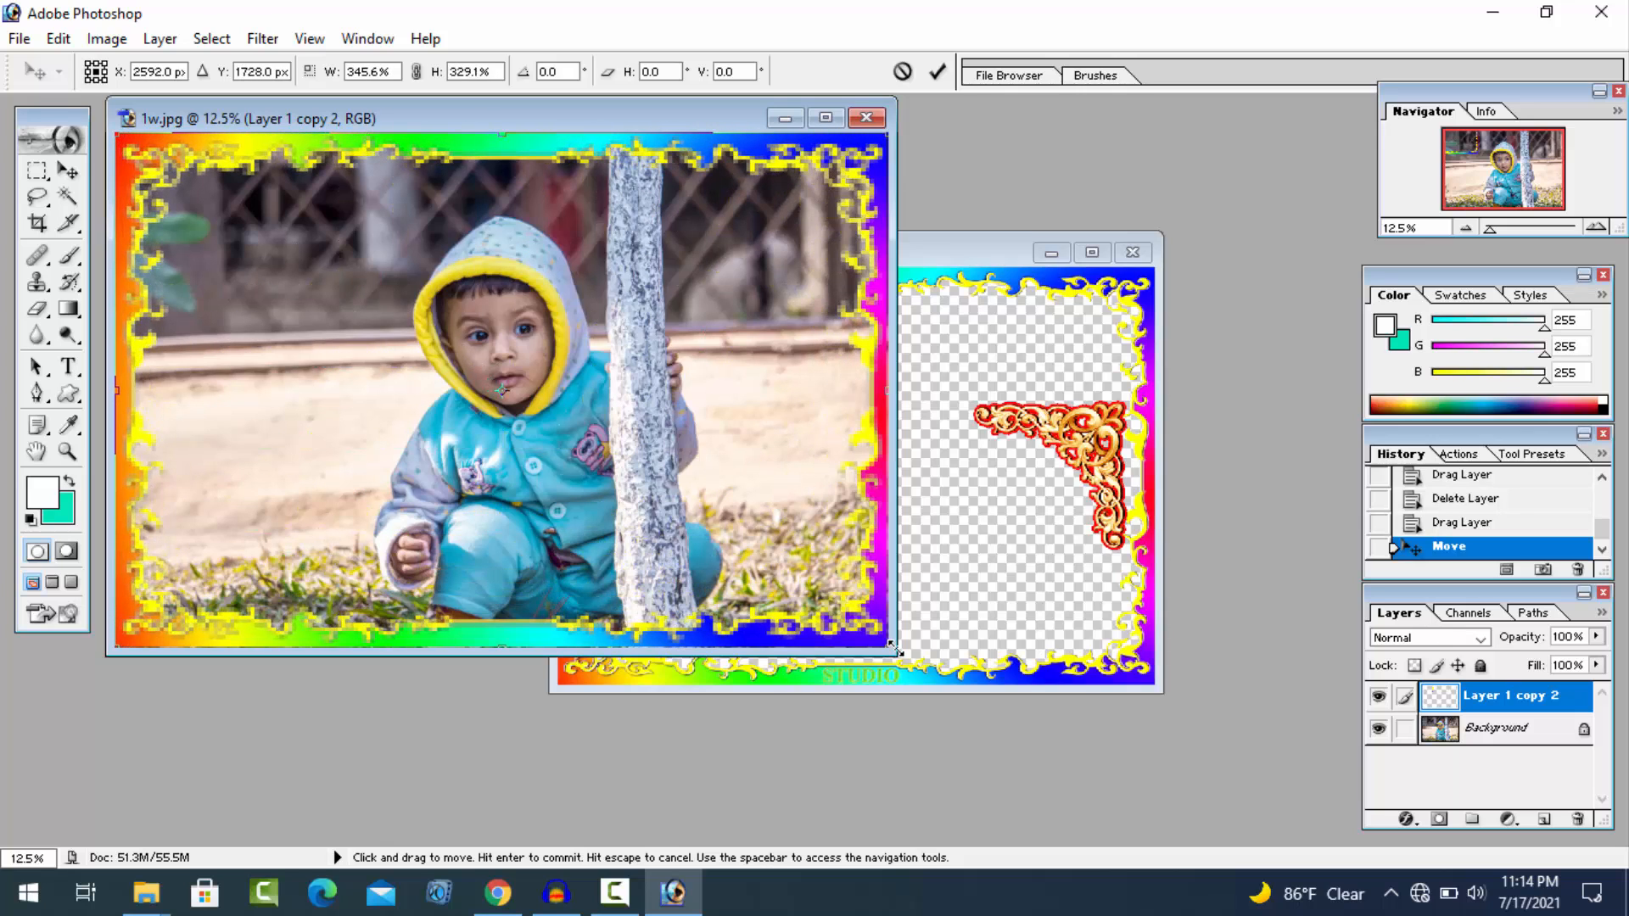
click(937, 71)
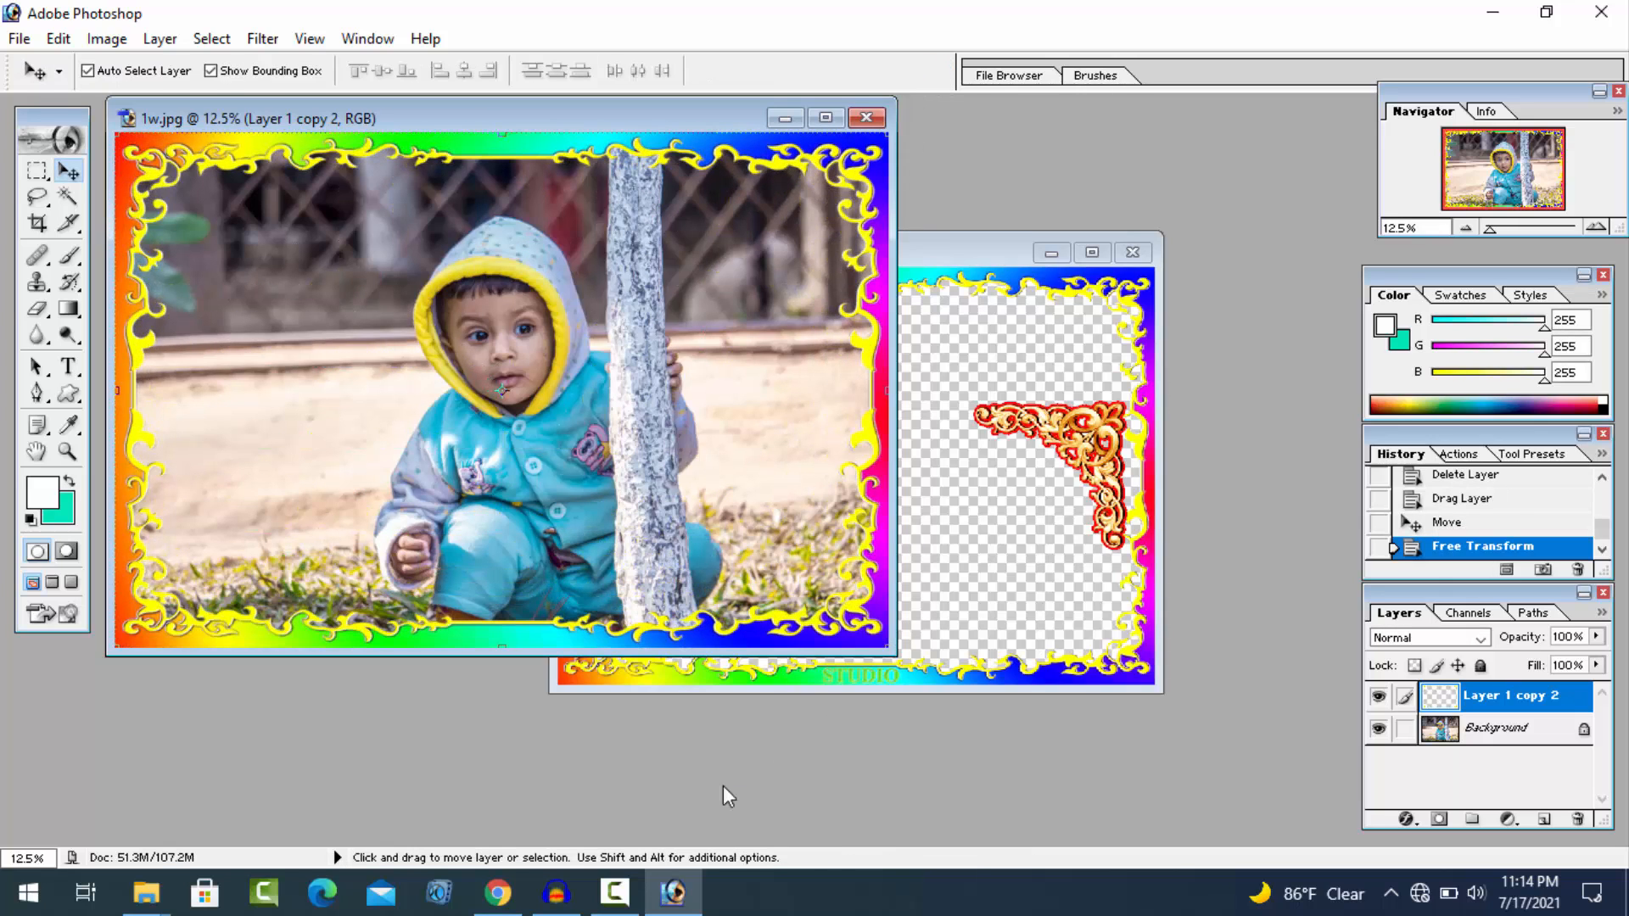
click(632, 899)
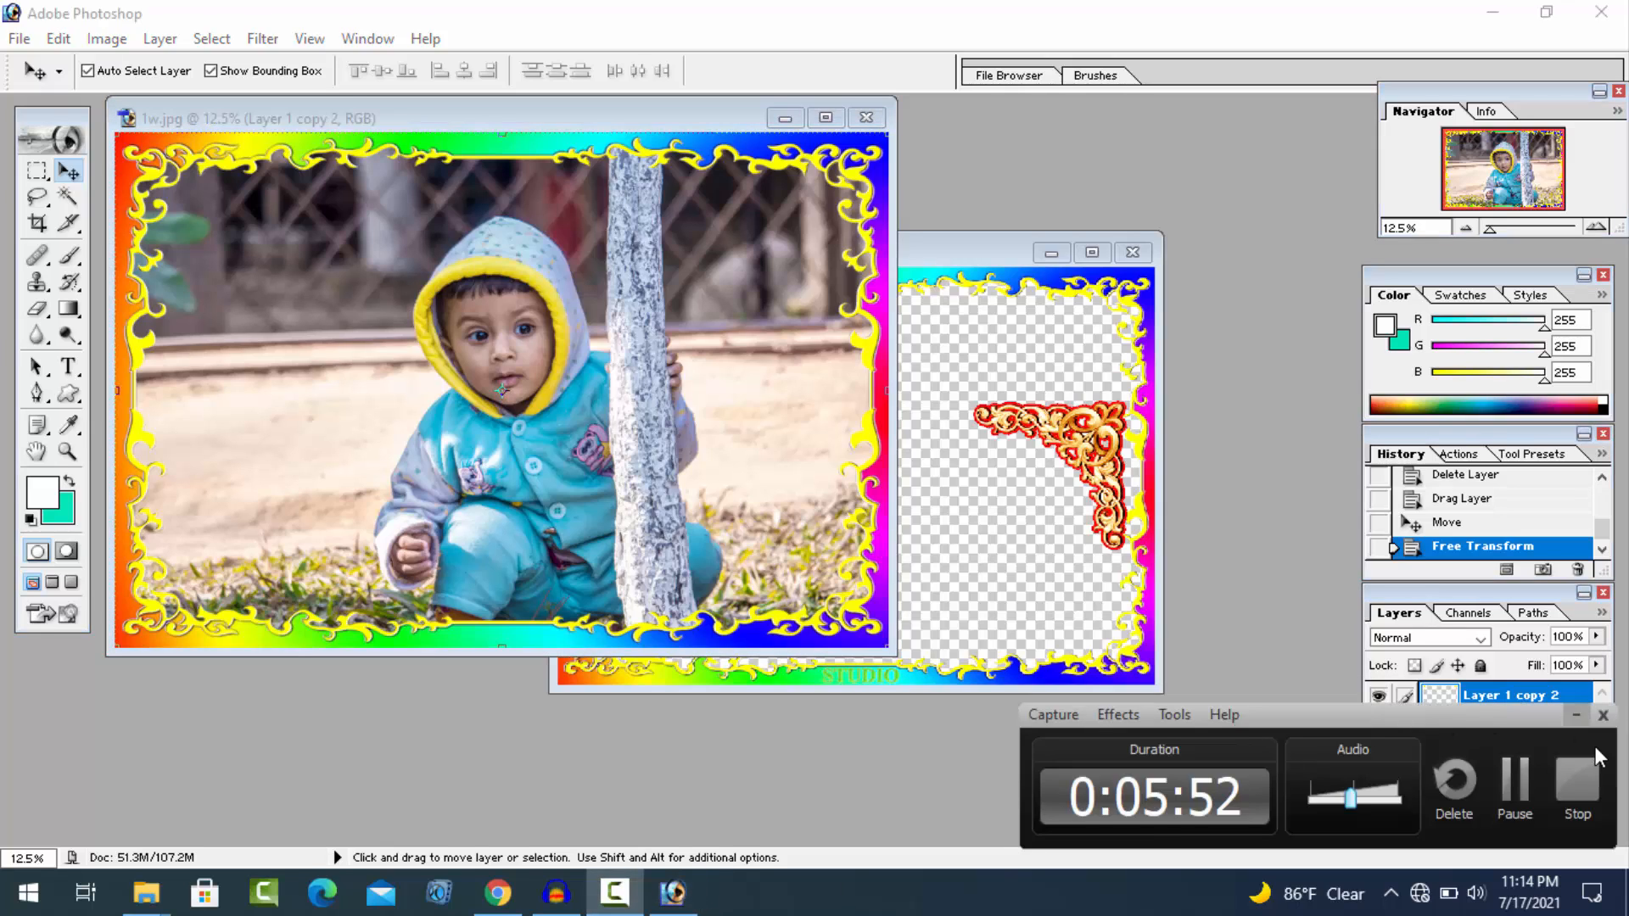
click(1574, 717)
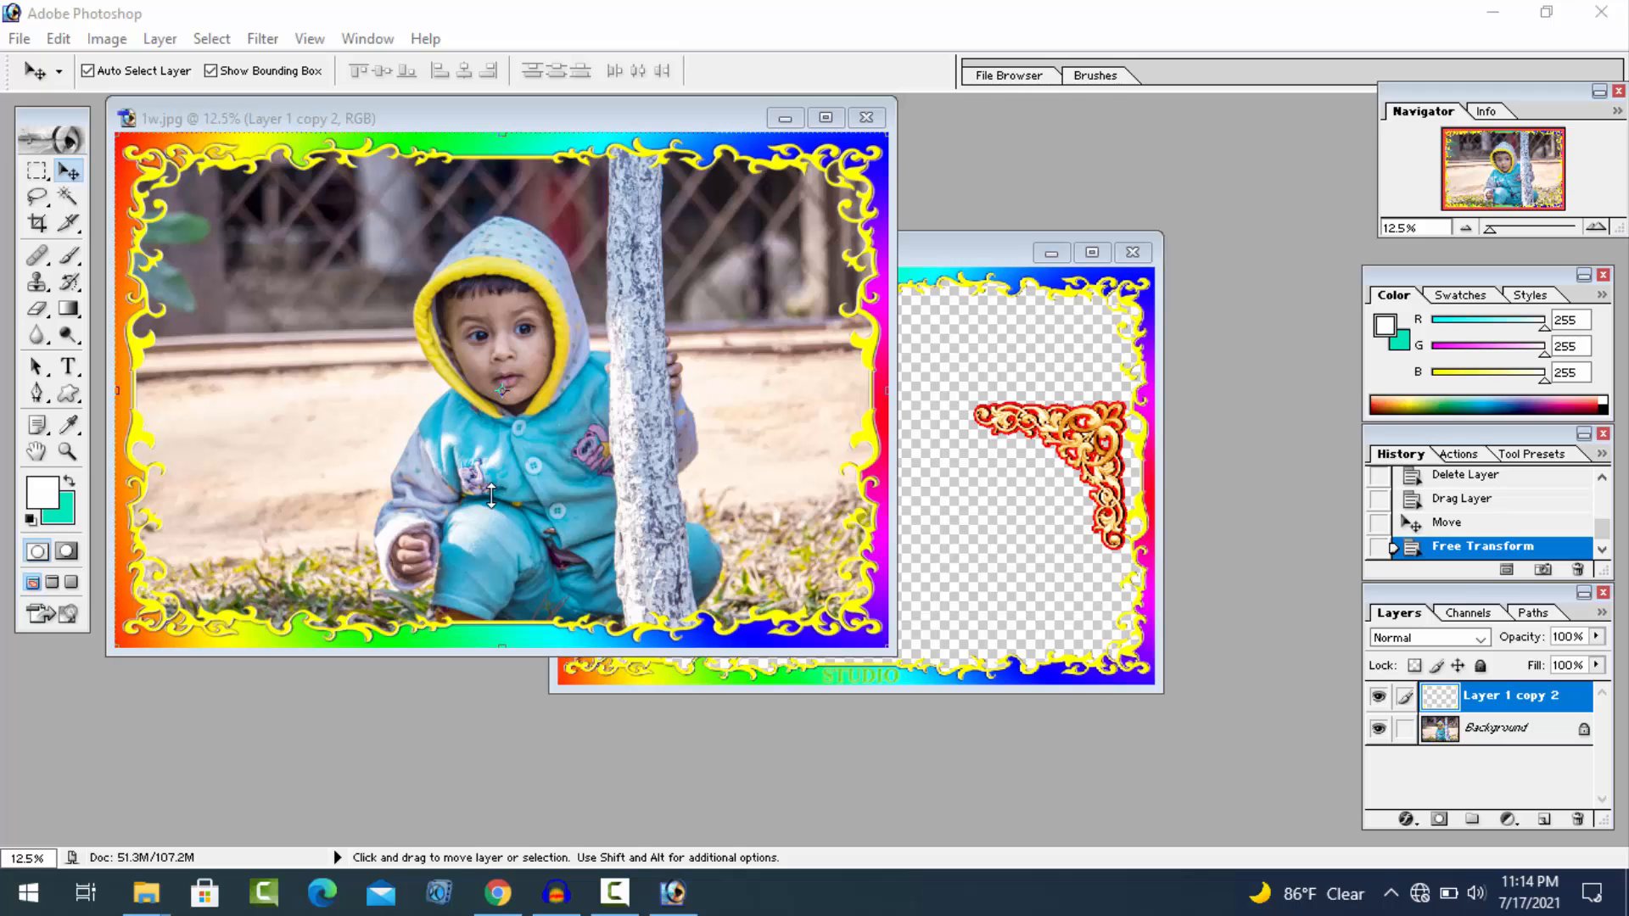
Copy the corner ornament layer from 34.psd into 1w.jpg and scale it to about 346% by 328% over the rainbow frame.
click(1052, 437)
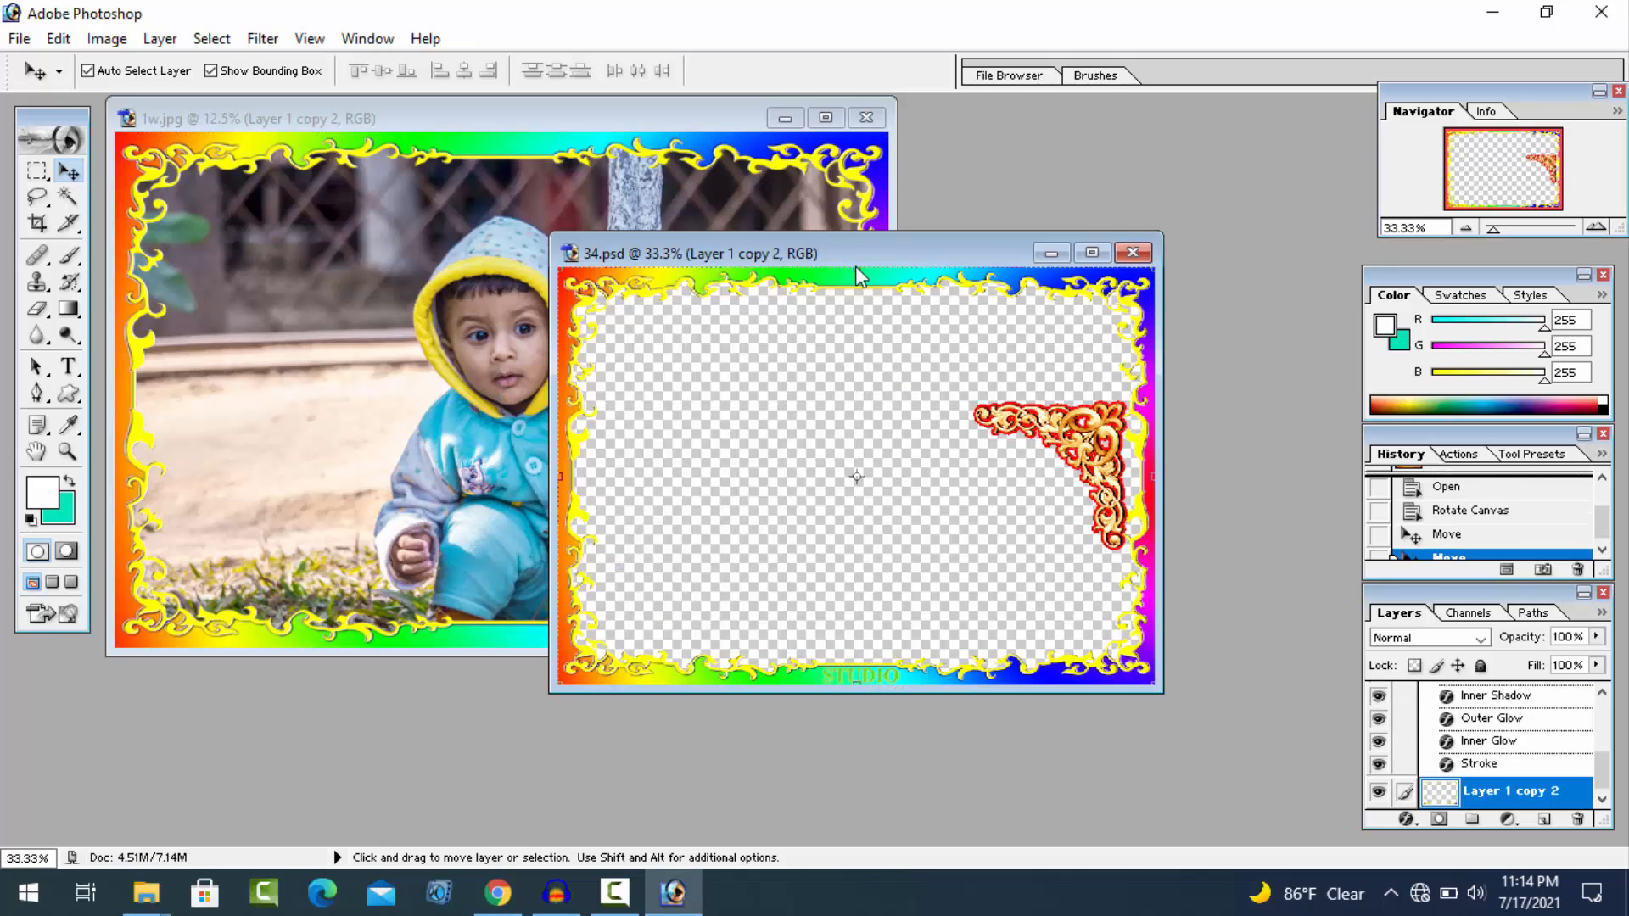
drag(925, 256, 1145, 286)
click(827, 394)
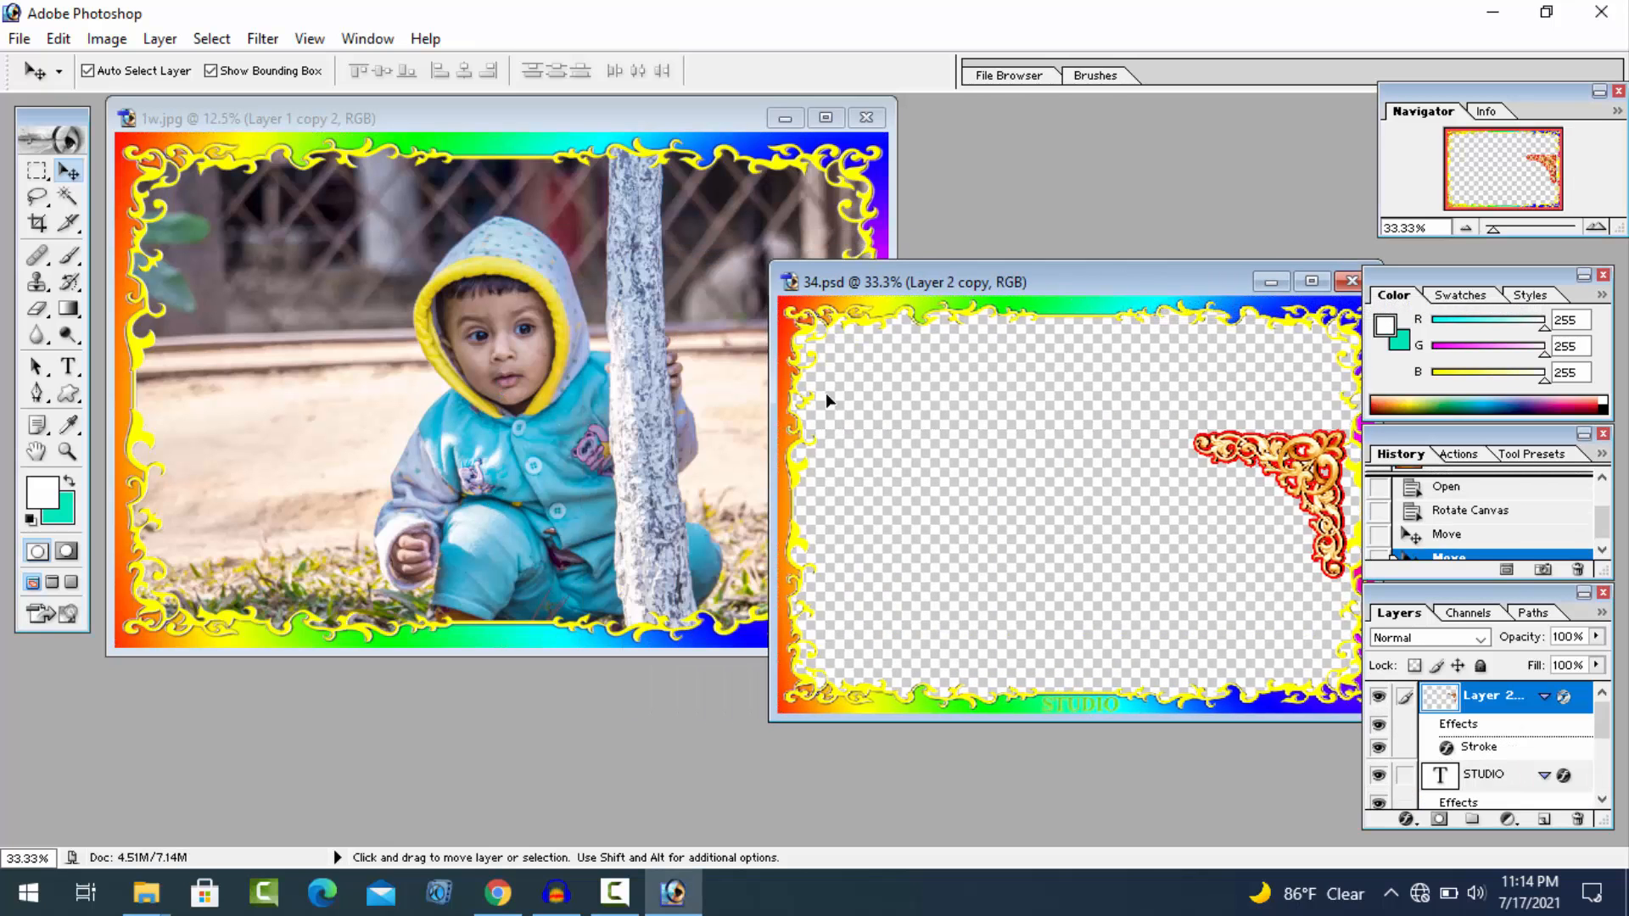
drag(826, 394, 323, 139)
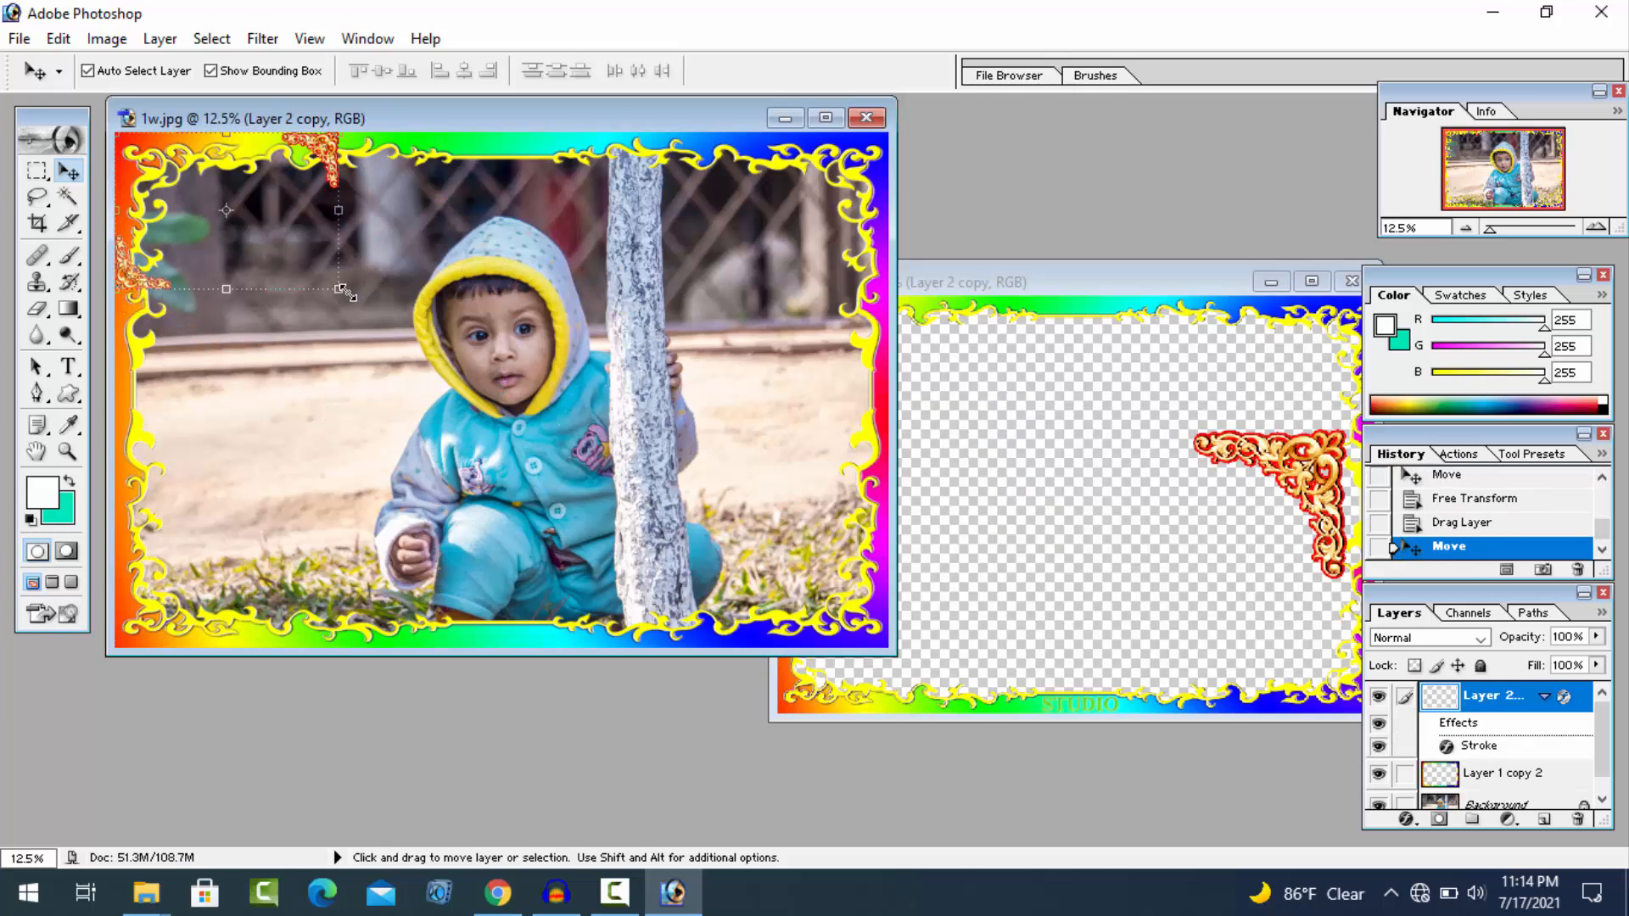
drag(343, 290, 901, 650)
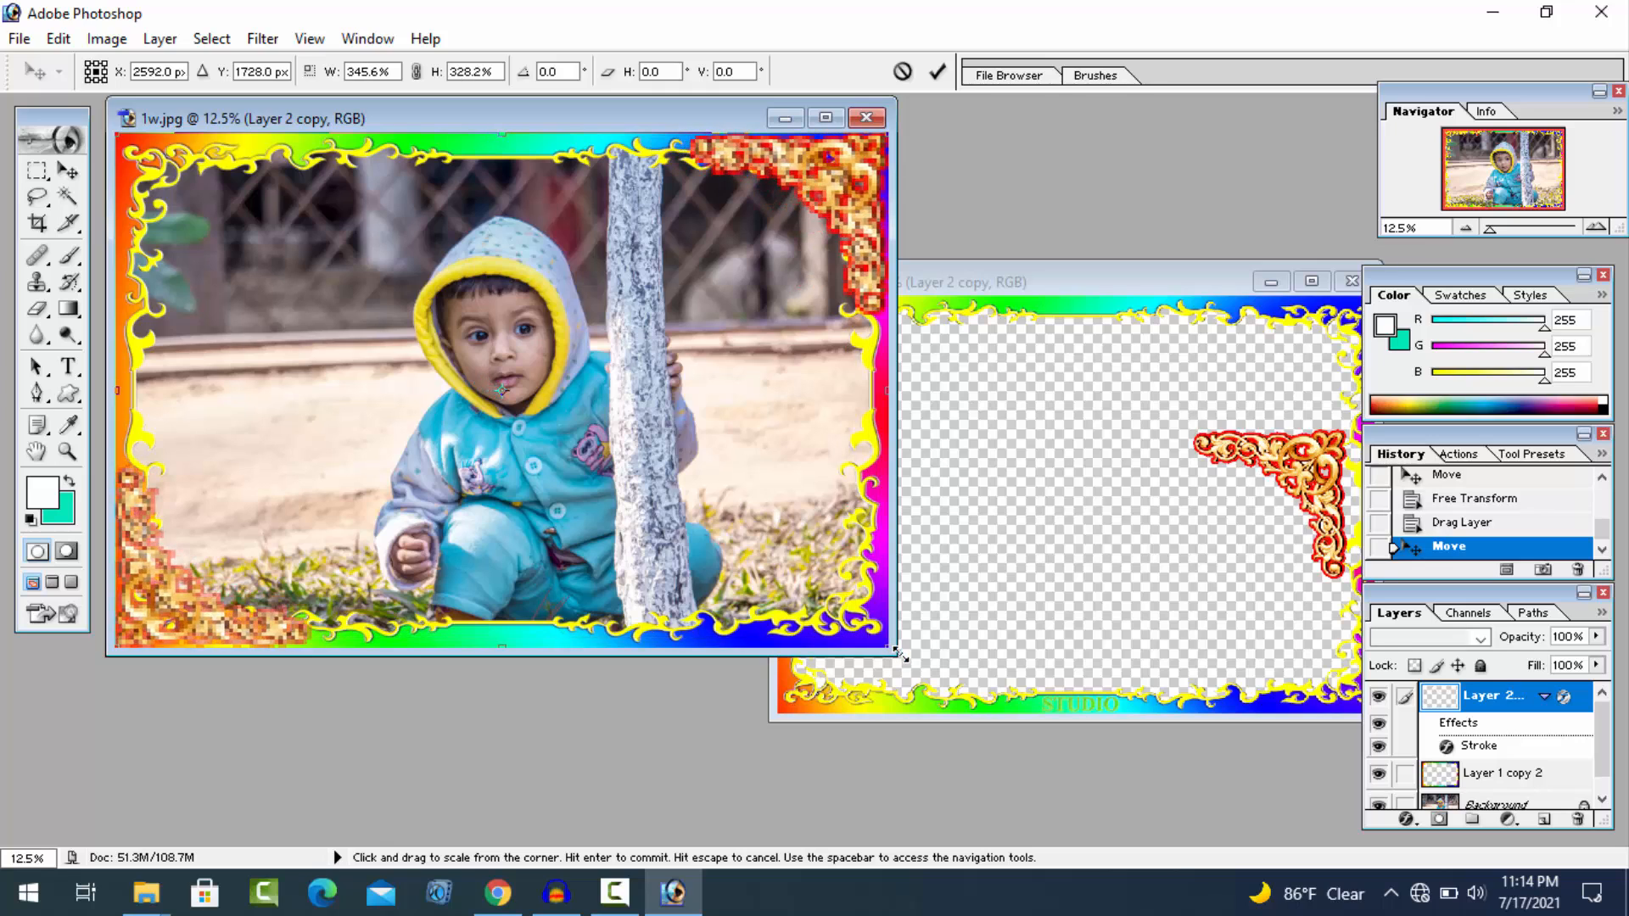
click(937, 71)
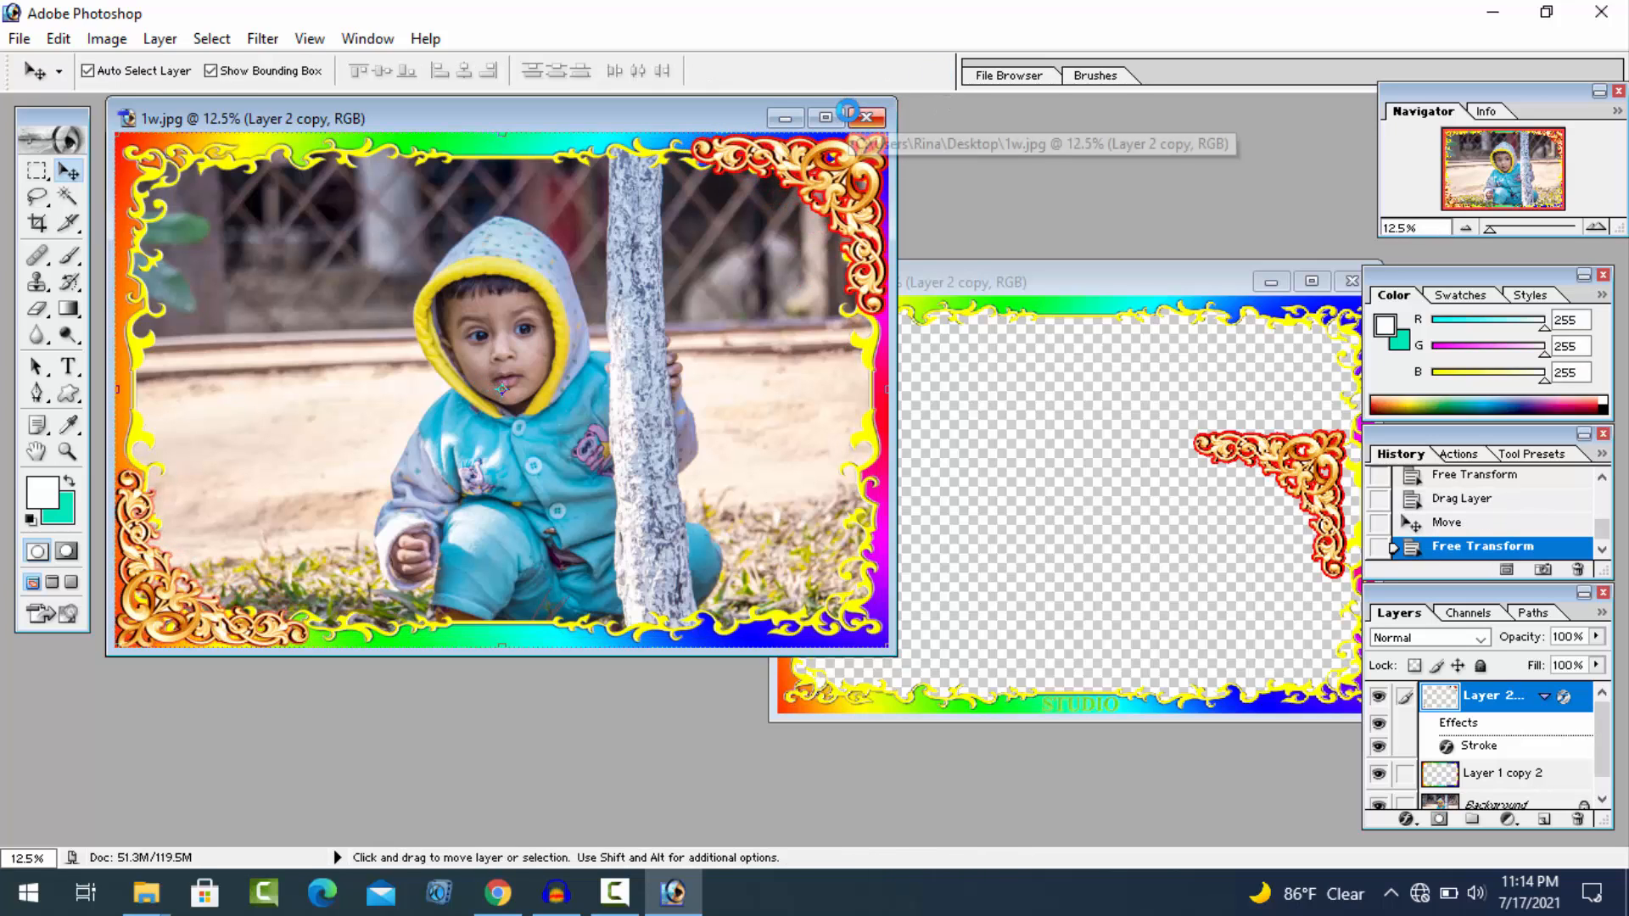